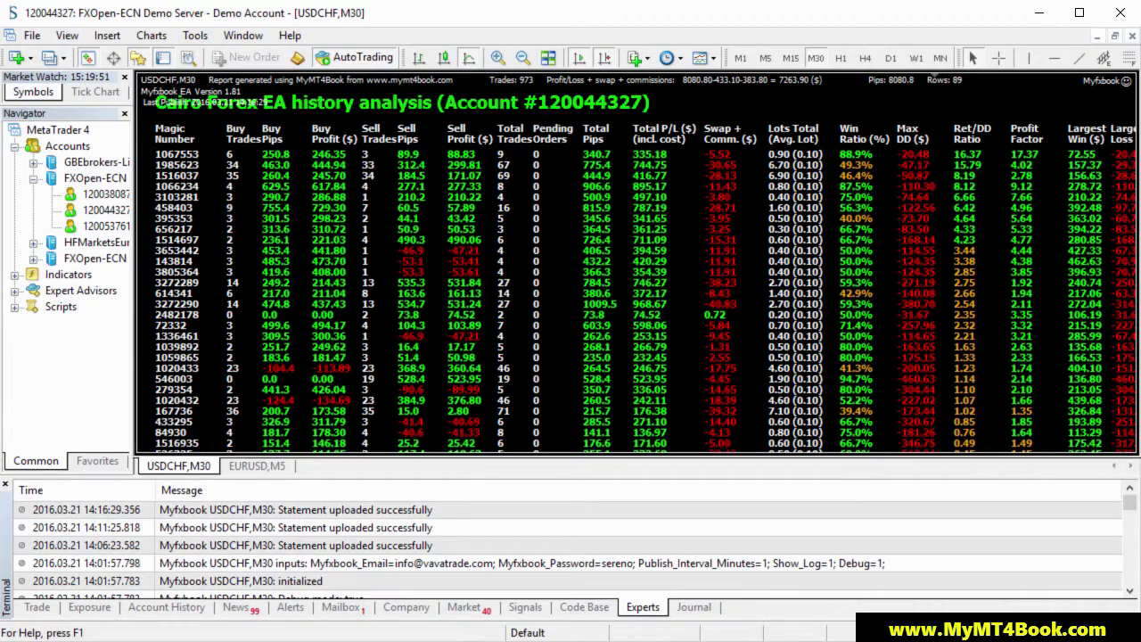
key("F11")
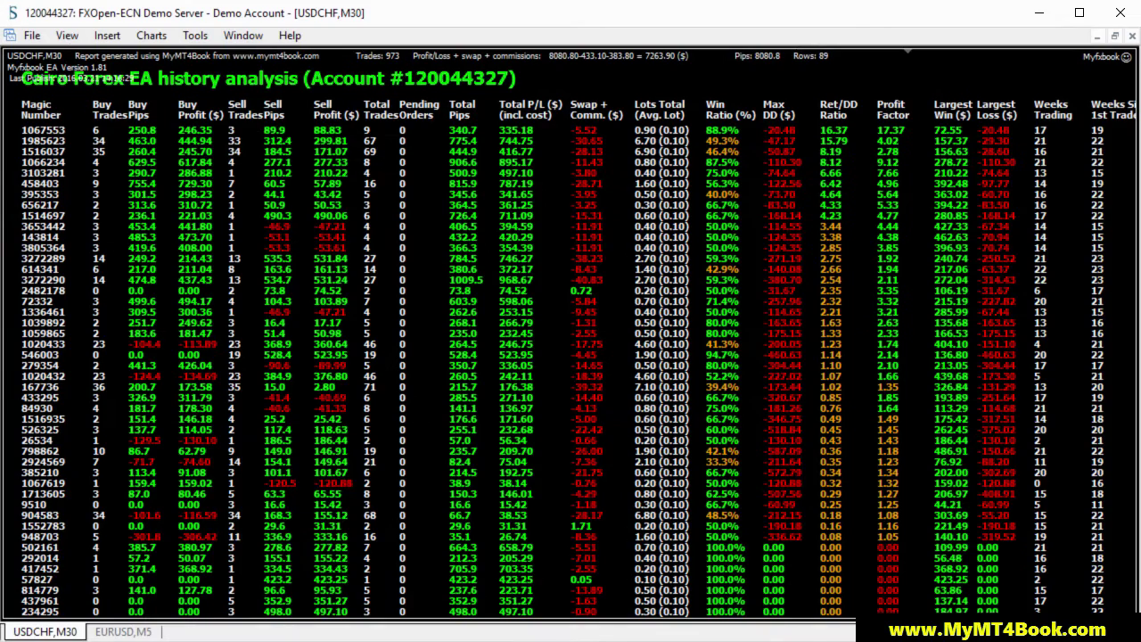
left_click(657, 69)
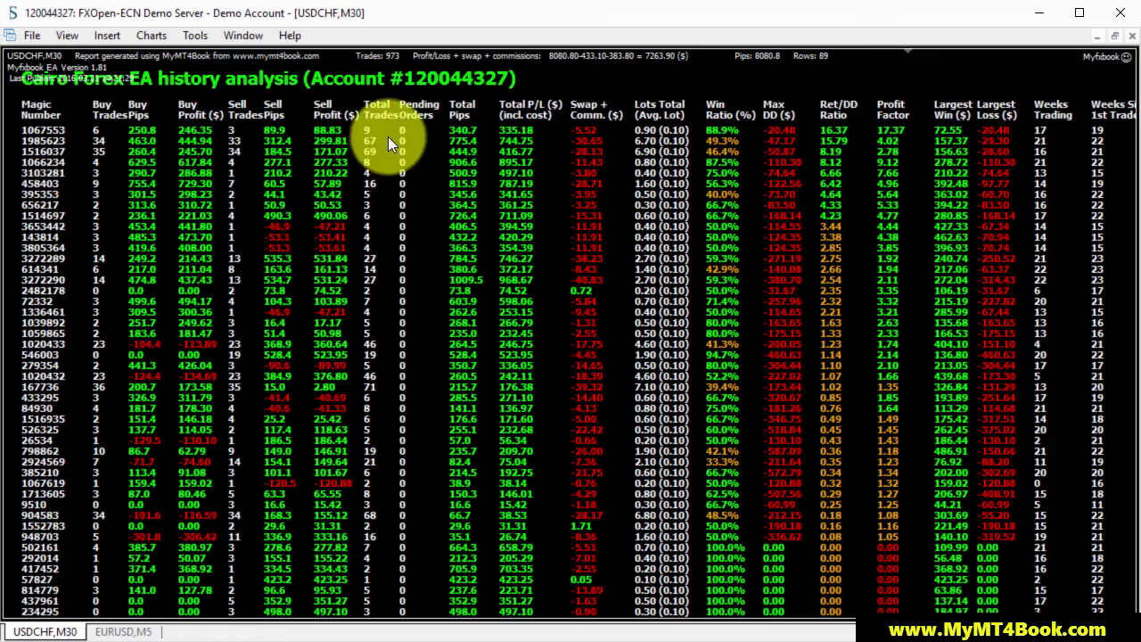
Step: Copy the text 1985623 from the magic number label's Properties, closing it unchanged
right_click(51, 141)
left_click(116, 153)
right_click(508, 317)
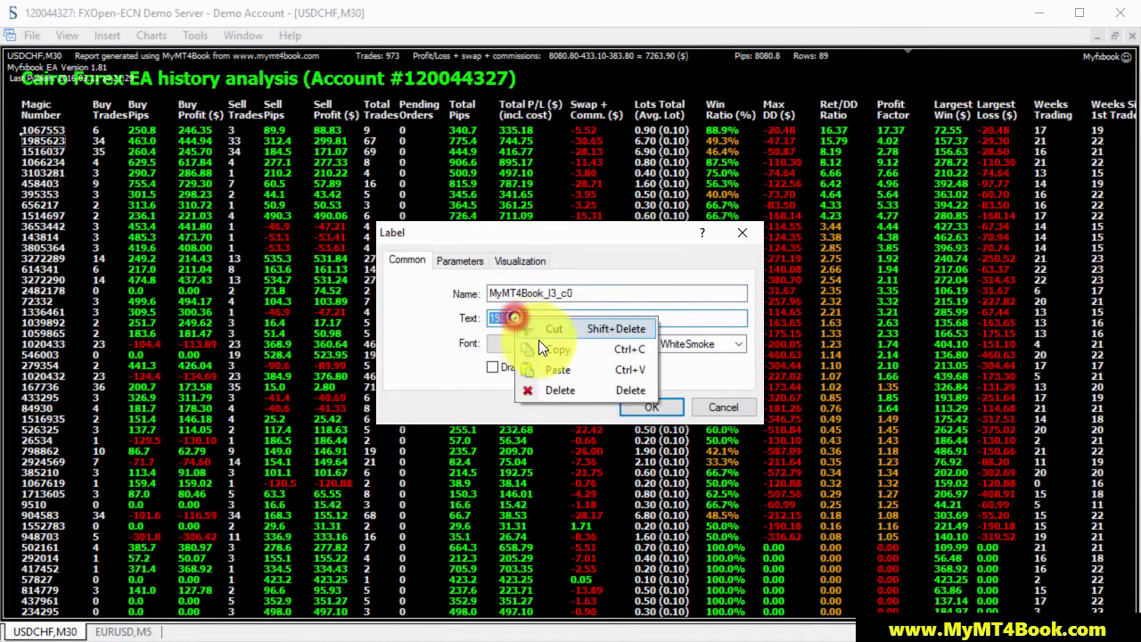
left_click(549, 348)
left_click(716, 406)
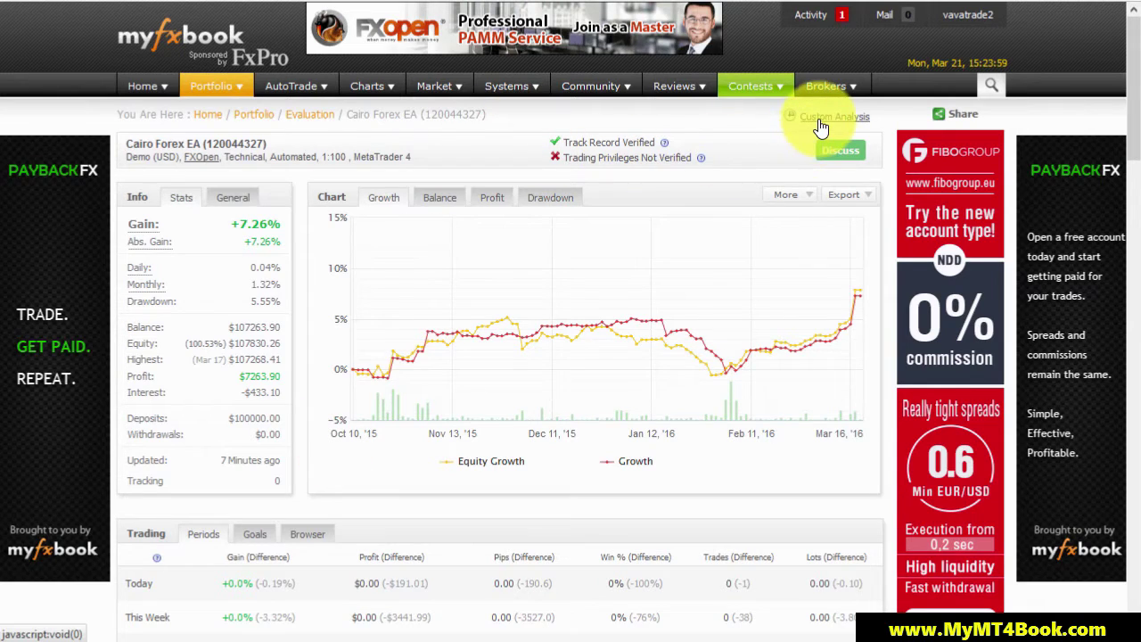
Step: Filter Custom Analysis to magic 1985623 with Show actual growth unticked, then analyze
left_click(816, 121)
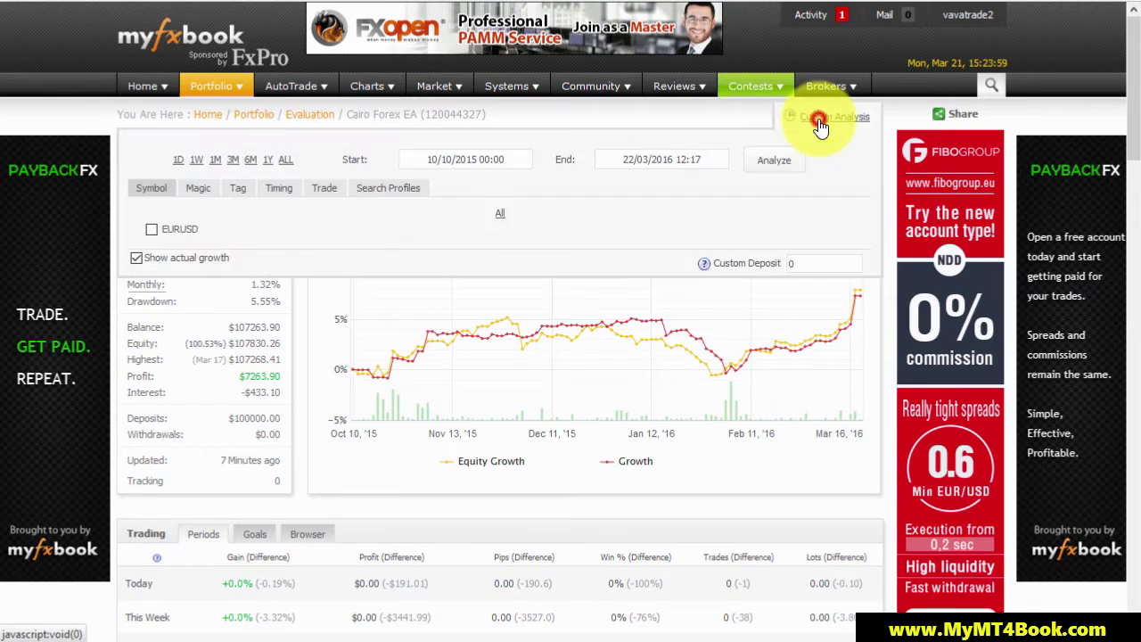
left_click(197, 198)
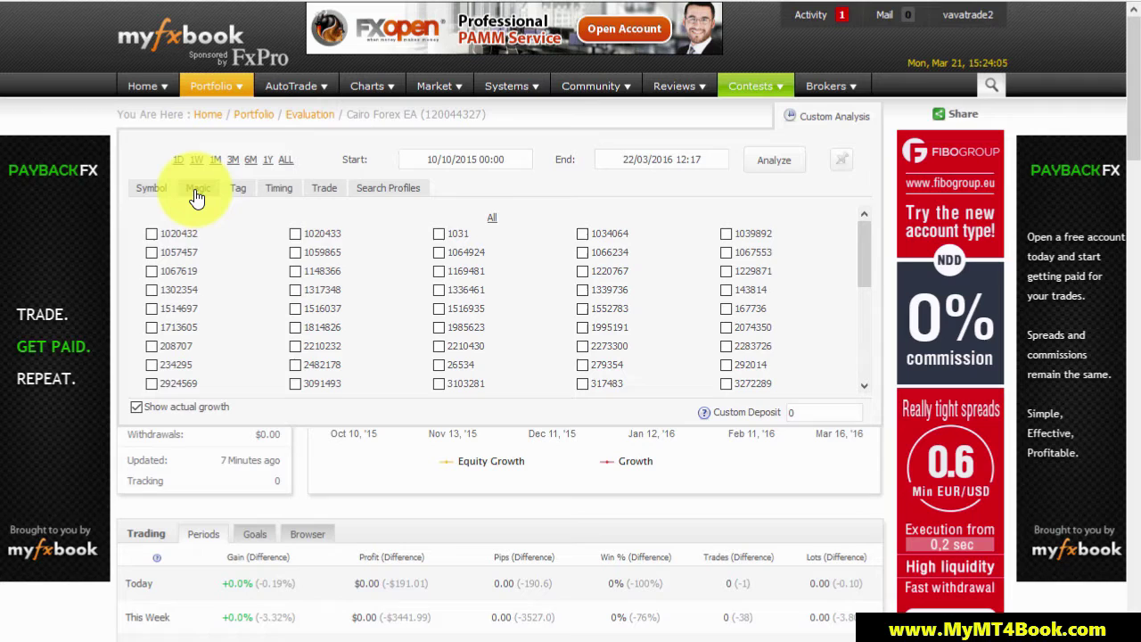
key("ctrl+f")
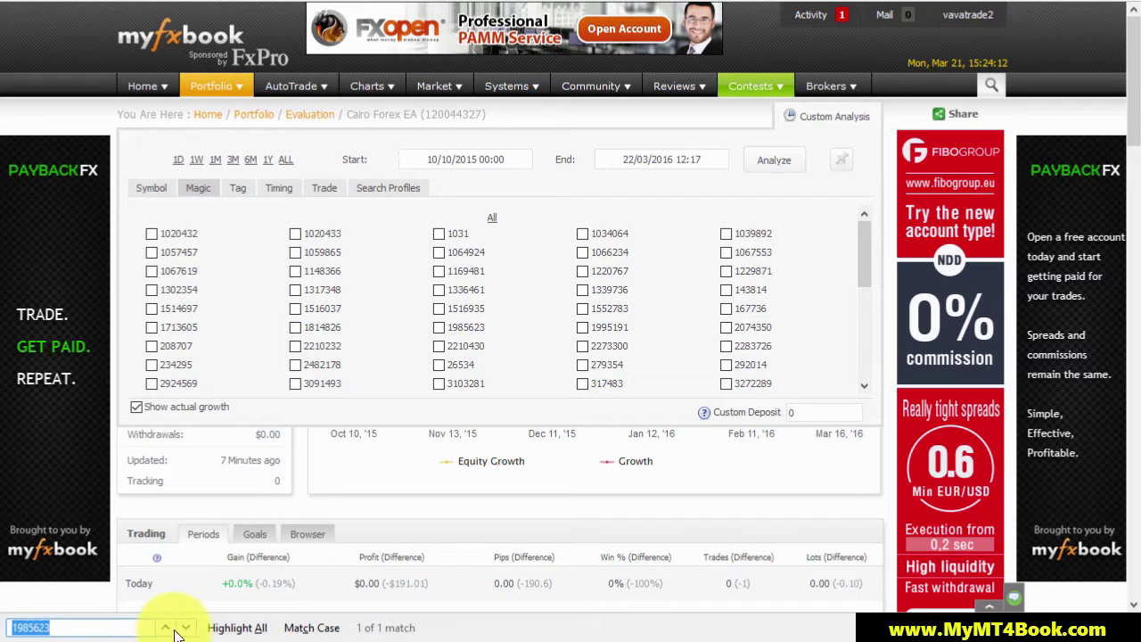
key("Return")
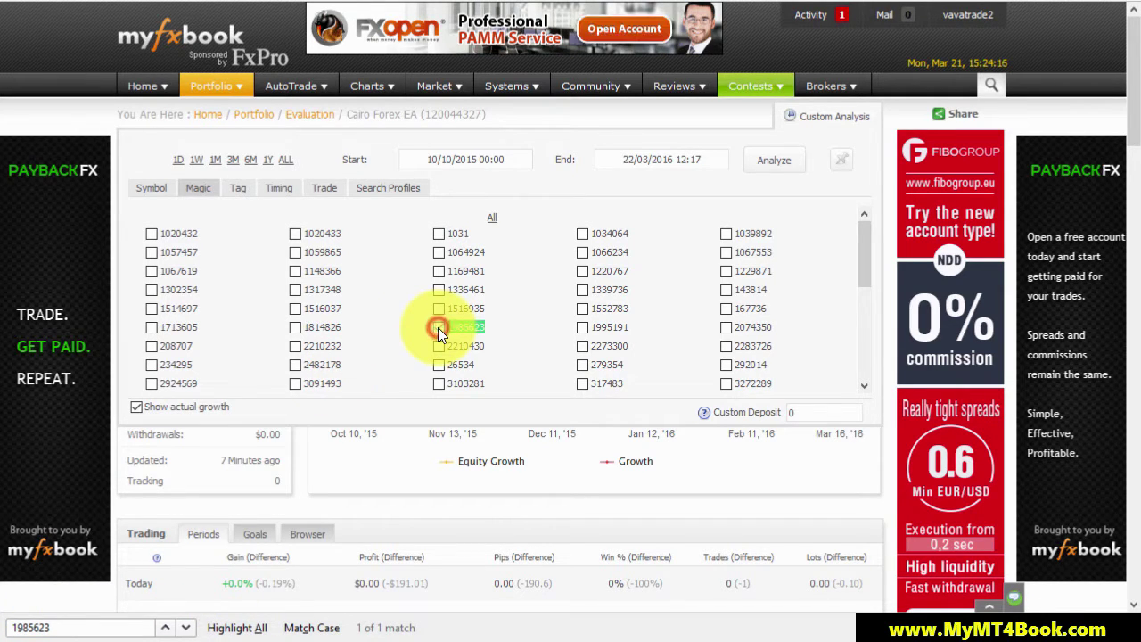
left_click(438, 328)
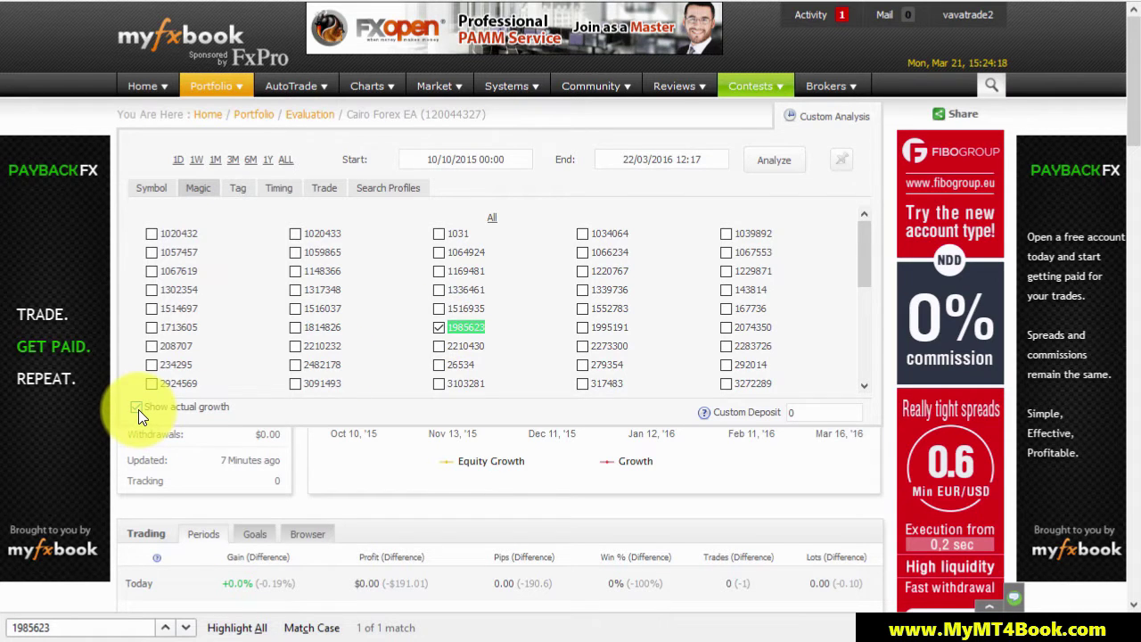
left_click(137, 408)
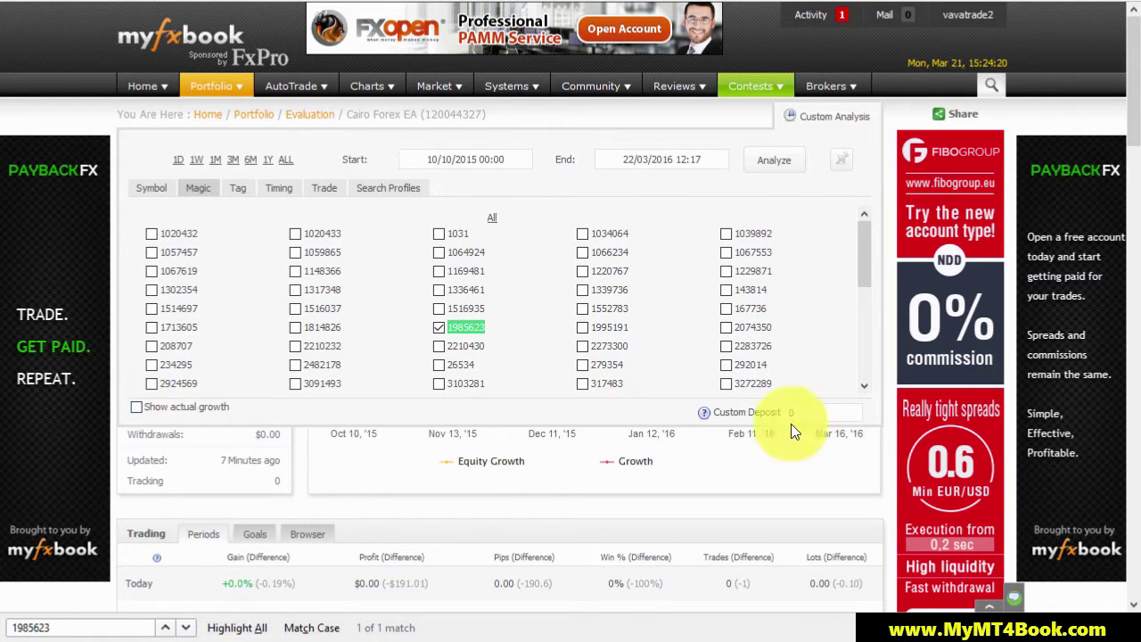
left_click(780, 163)
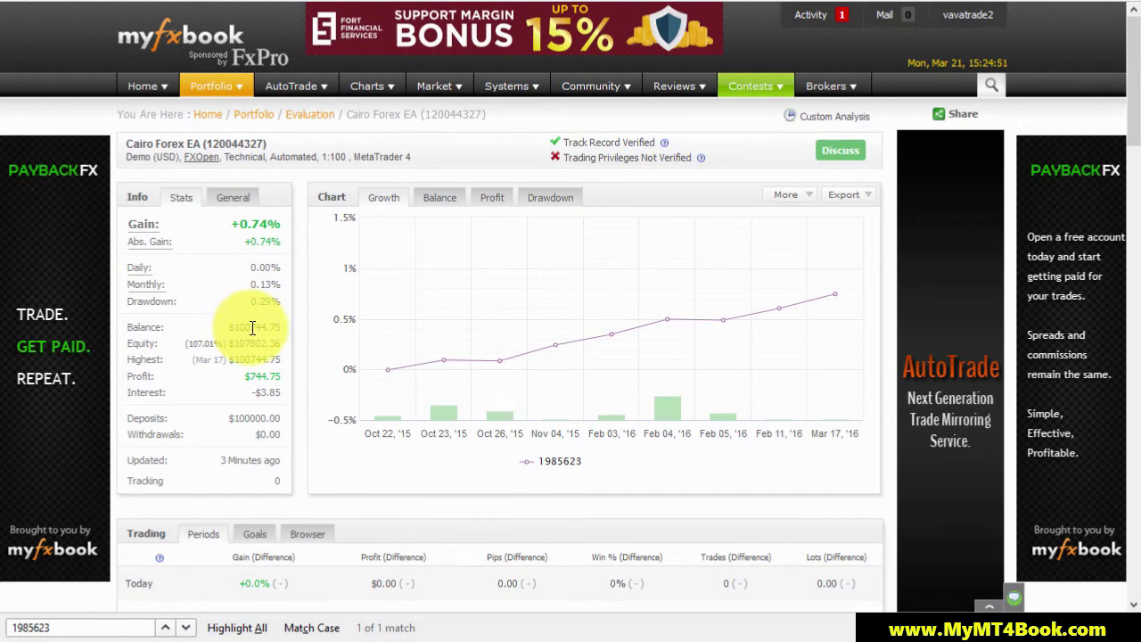
Step: Highlight the balance figure on the magic 1985623 results
left_click_drag(230, 327, 268, 328)
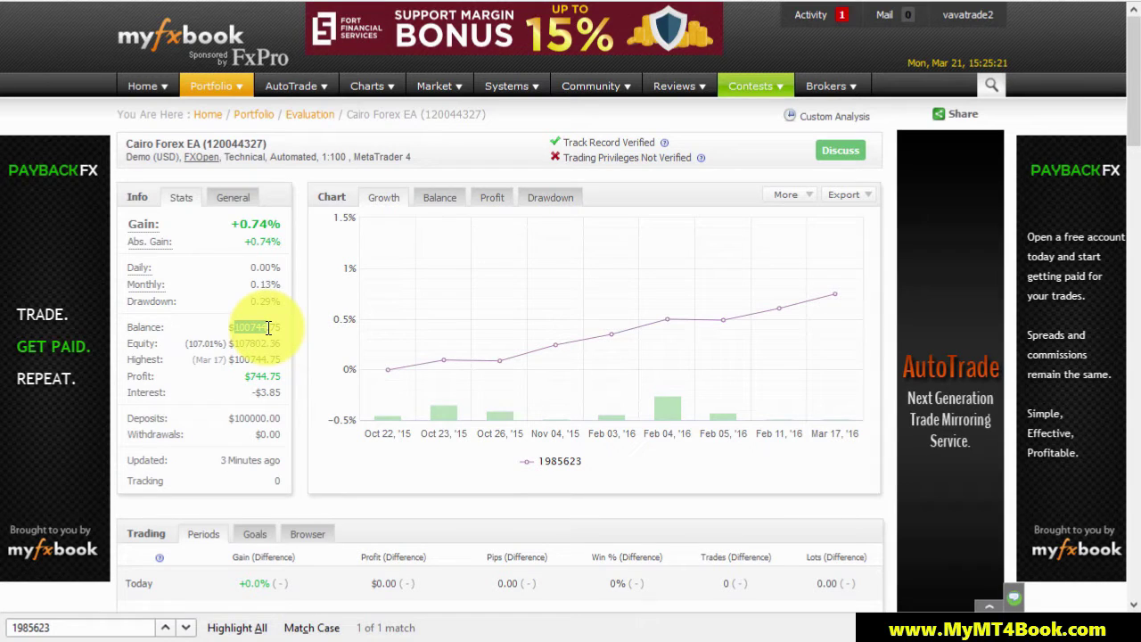
Step: Rerun the magic 1985623 analysis with a $1000 custom deposit
left_click(834, 118)
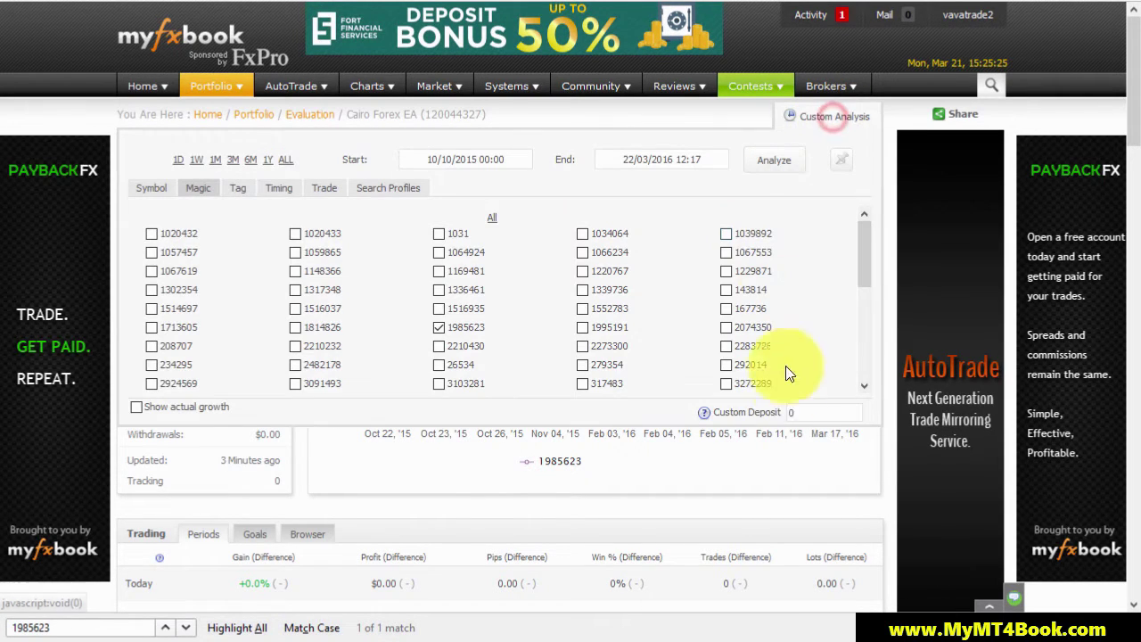
left_click(816, 411)
type("1000")
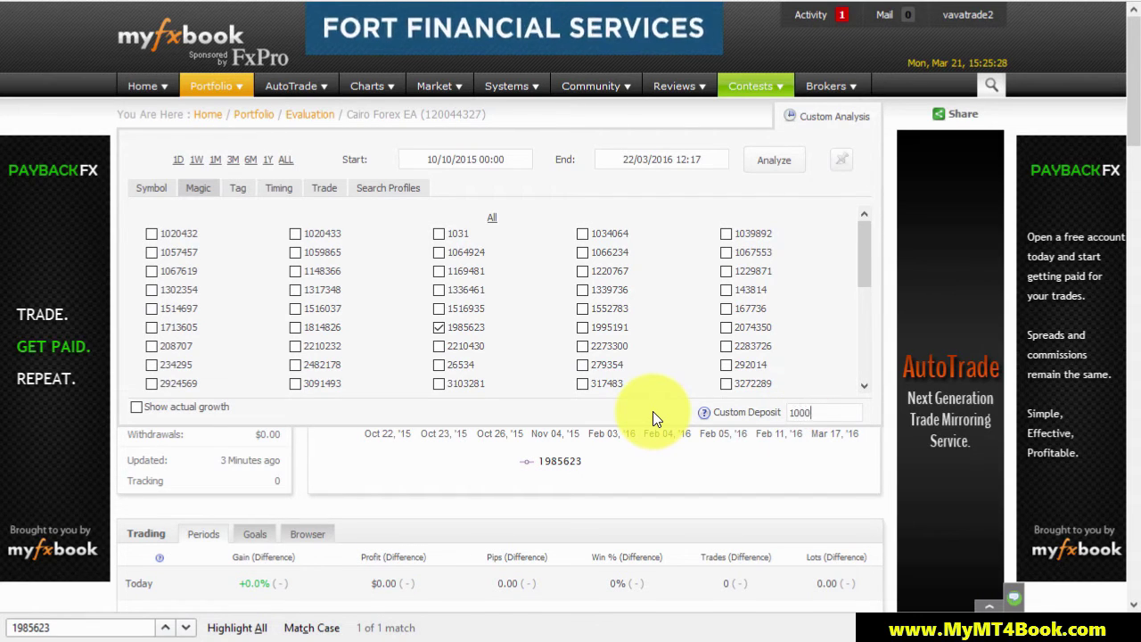
left_click(770, 164)
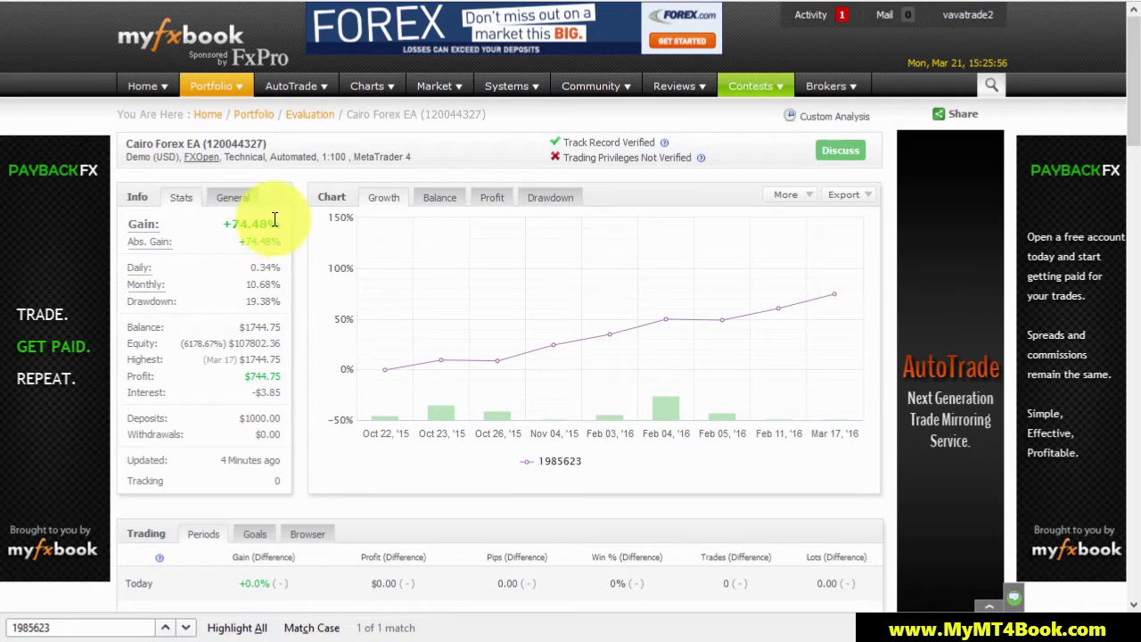
scroll(299, 355, "down", 1)
scroll(298, 351, "down", 3)
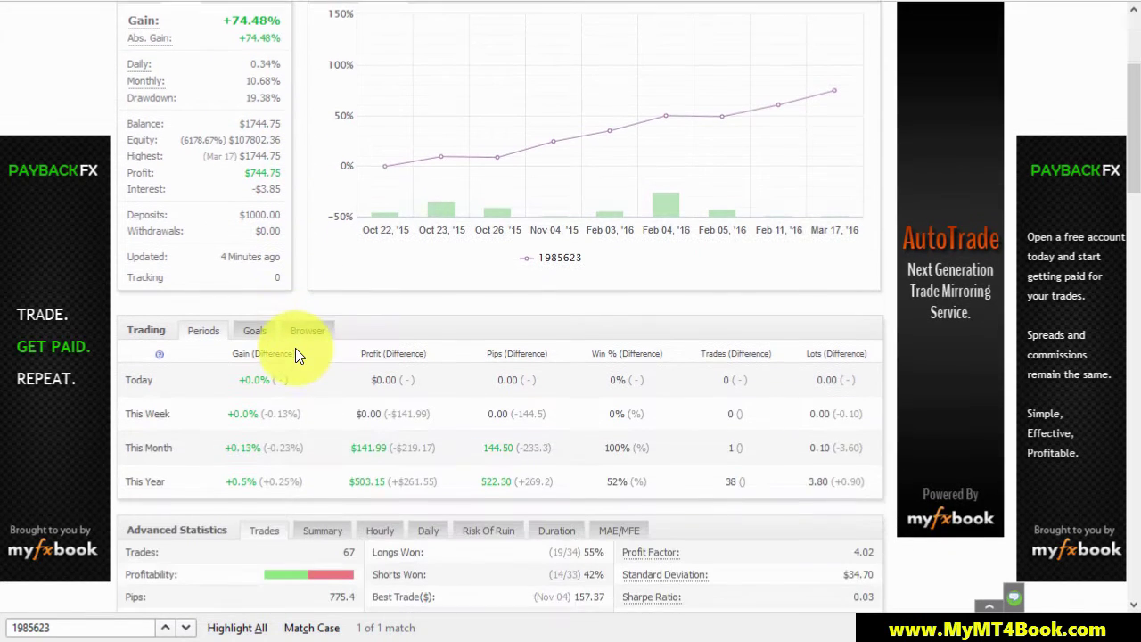
scroll(297, 351, "down", 2)
scroll(298, 351, "down", 5)
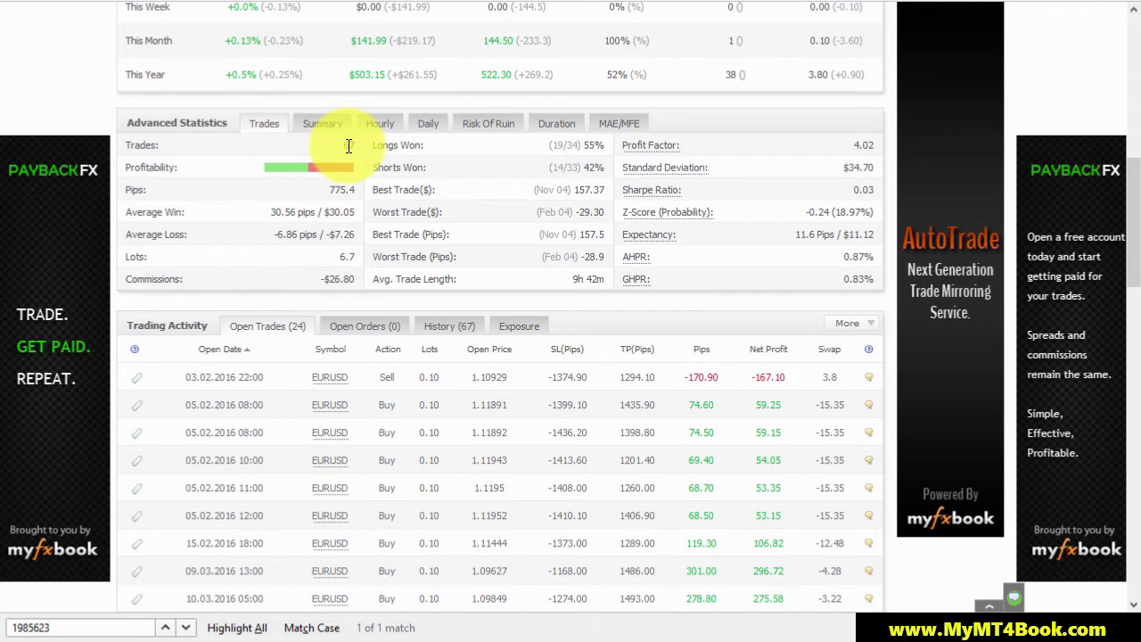
left_click(324, 123)
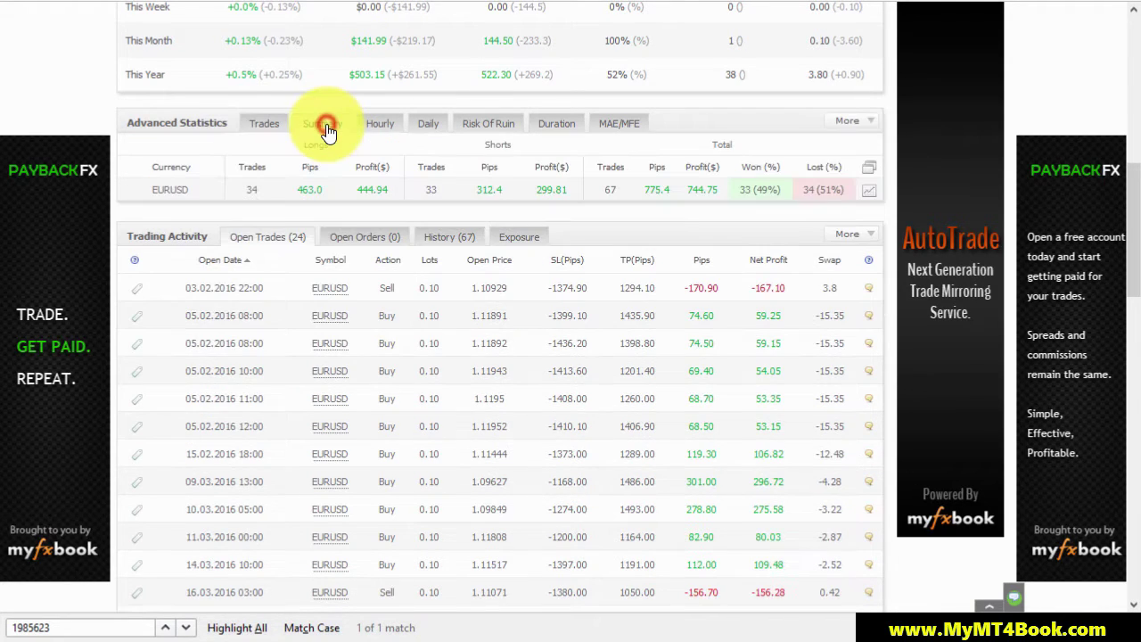
left_click(281, 123)
scroll(346, 185, "down", 4)
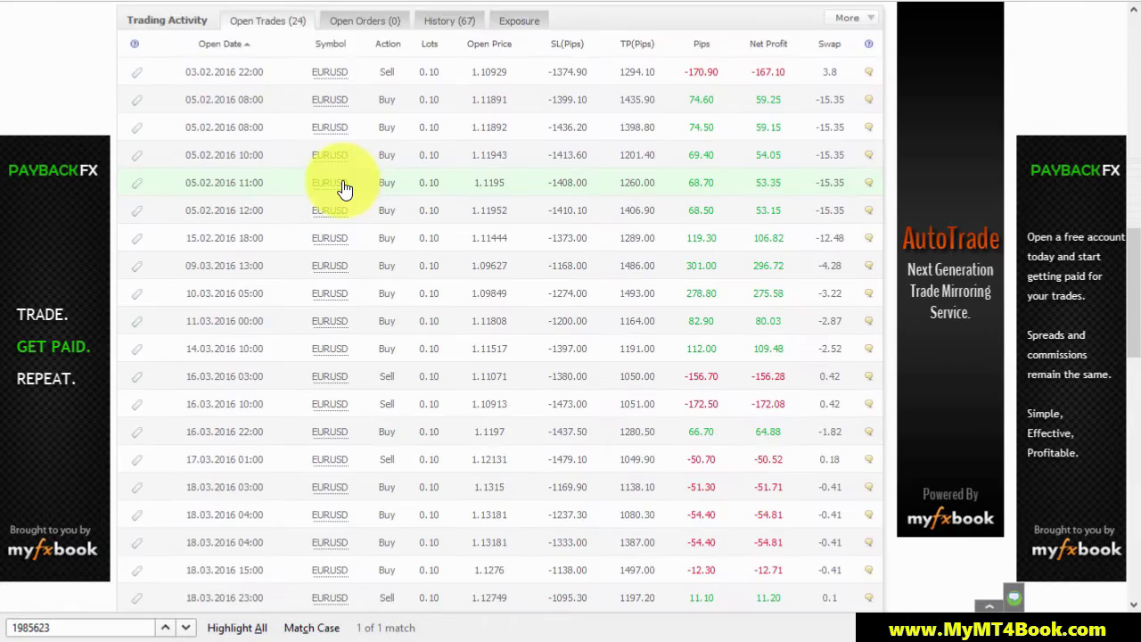
scroll(342, 185, "down", 6)
left_click(256, 186)
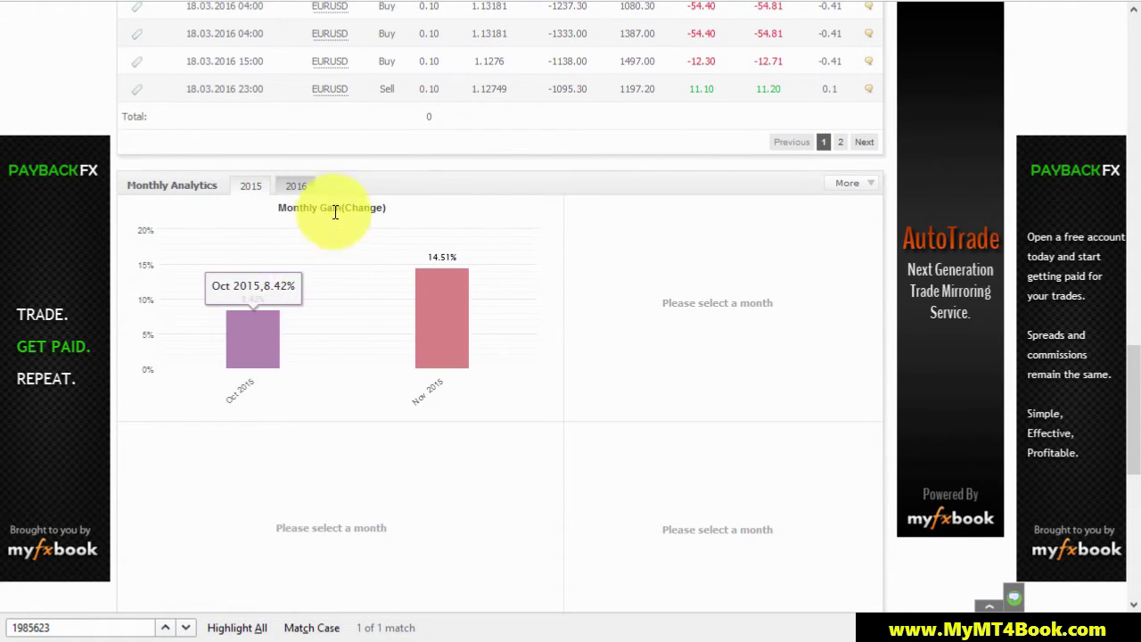
left_click(296, 186)
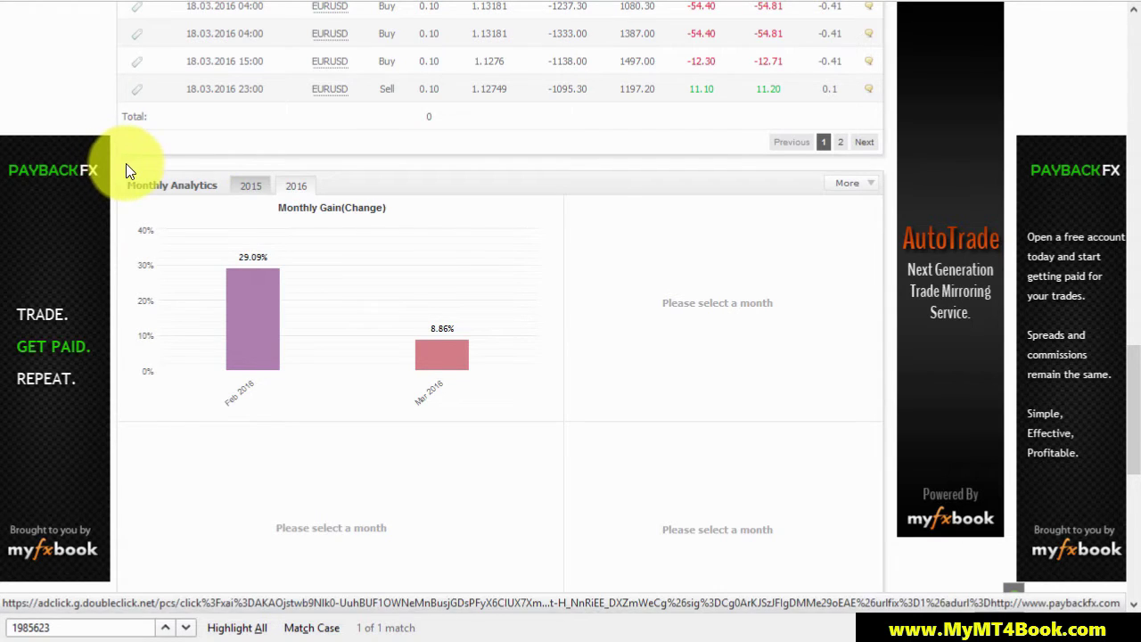
scroll(233, 163, "up", 10)
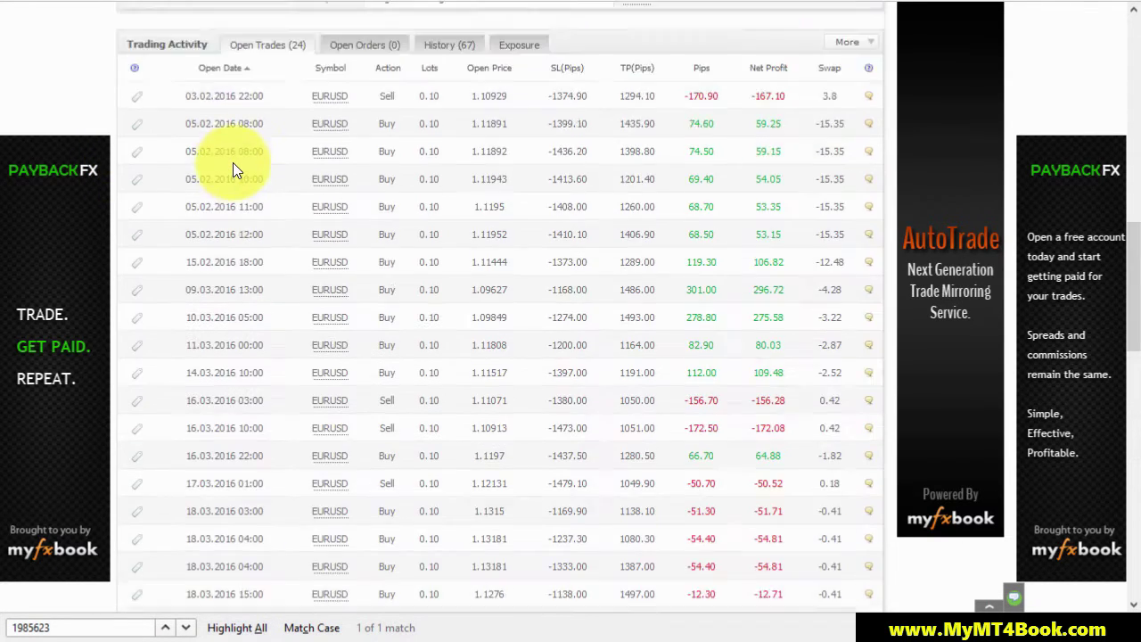
scroll(232, 163, "up", 10)
scroll(233, 163, "up", 5)
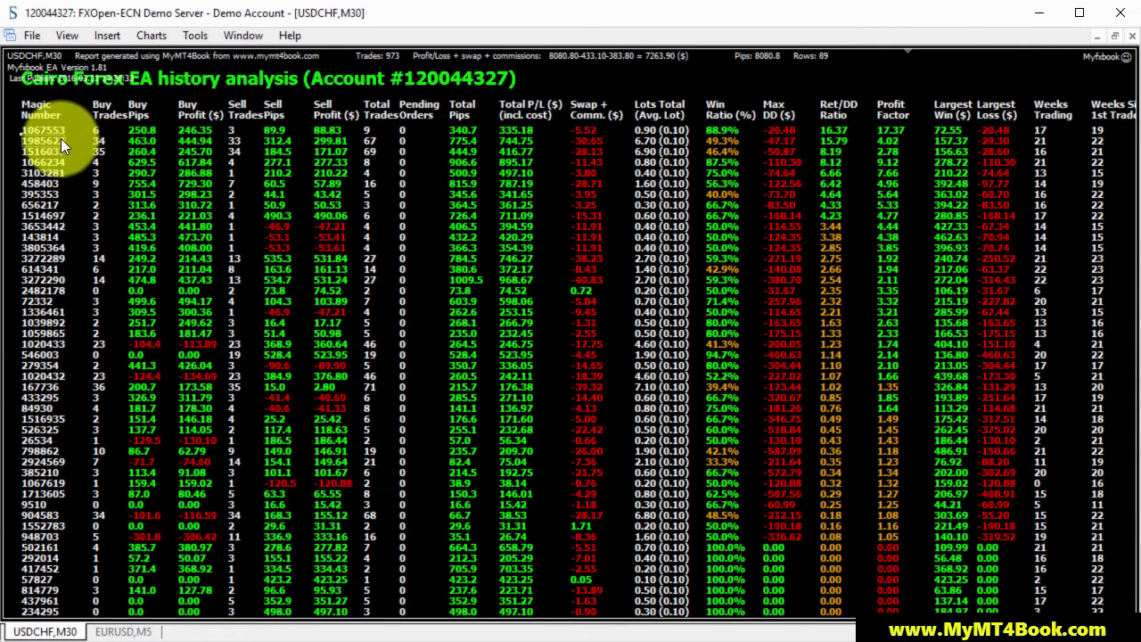
right_click(57, 151)
left_click(98, 160)
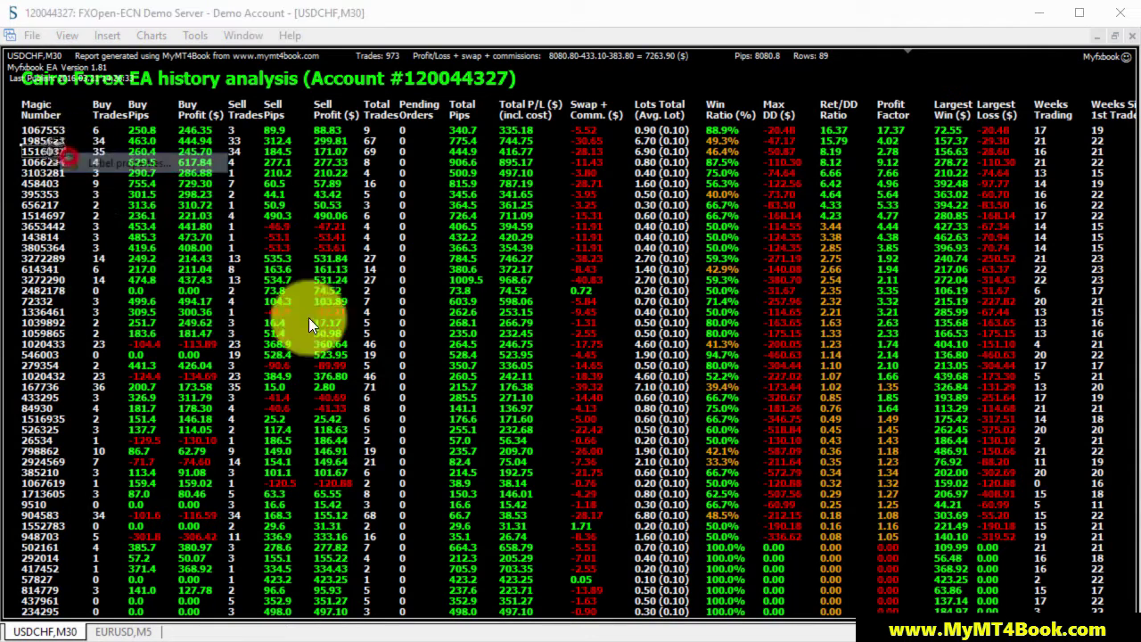
double_click(520, 322)
right_click(518, 321)
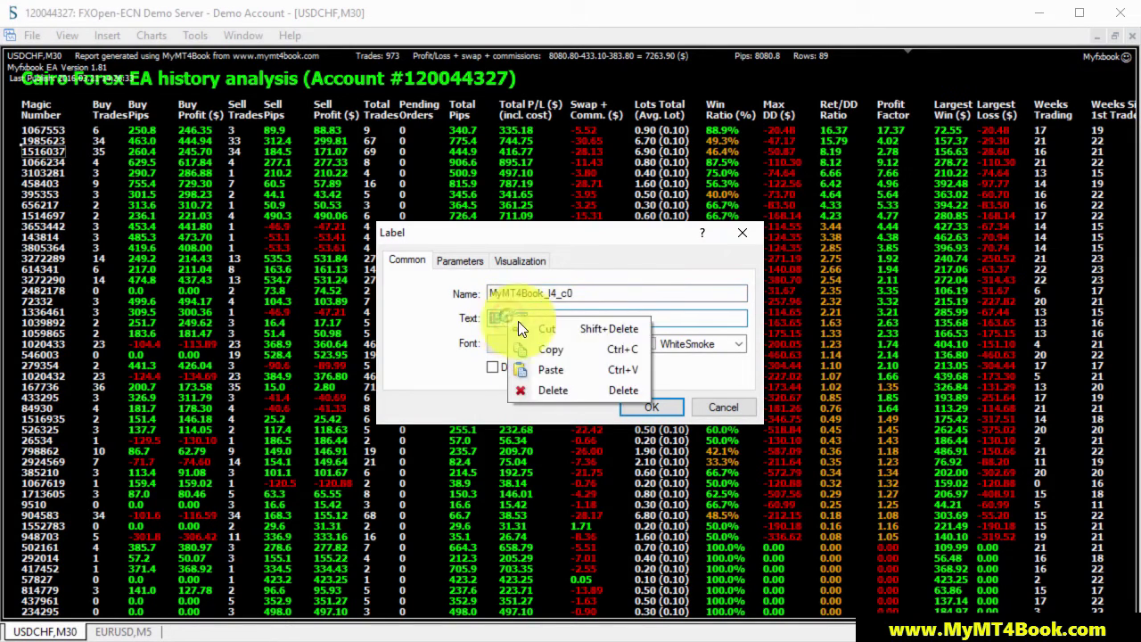
left_click(538, 347)
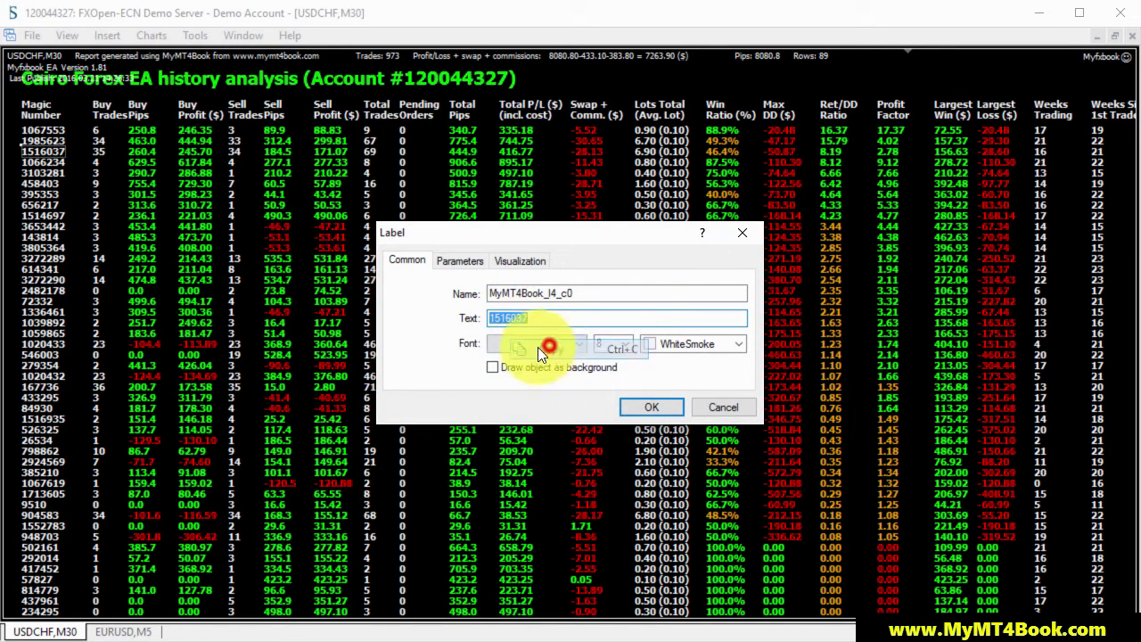
left_click(728, 408)
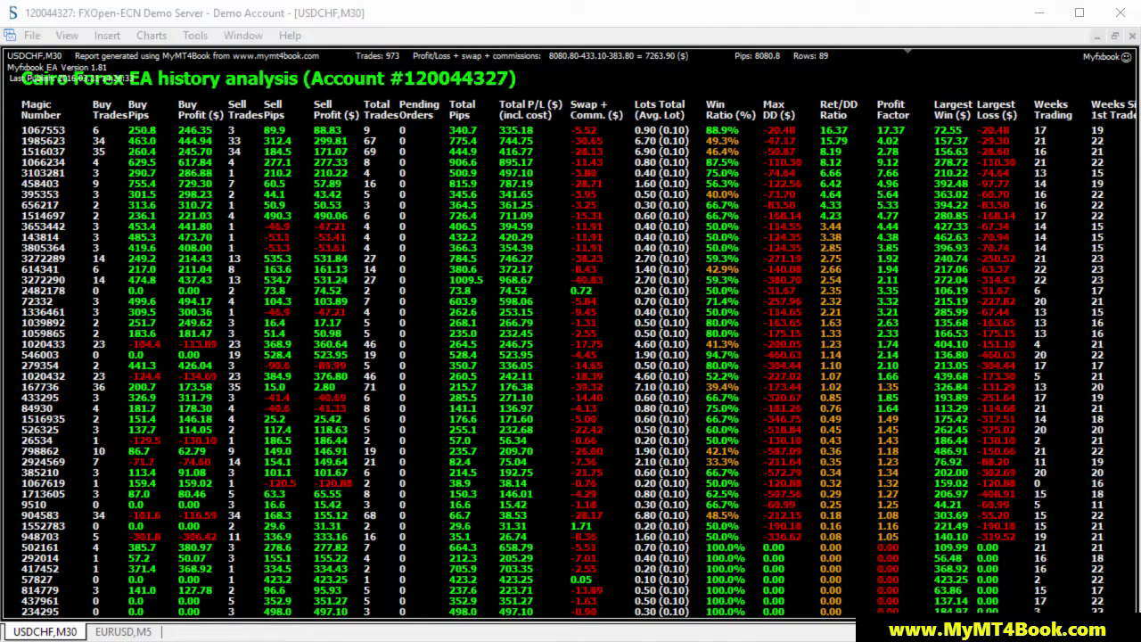
Step: Swap the Custom Analysis magic filter from 1985623 to 1516037 and analyze
key("alt+Tab")
left_click(813, 118)
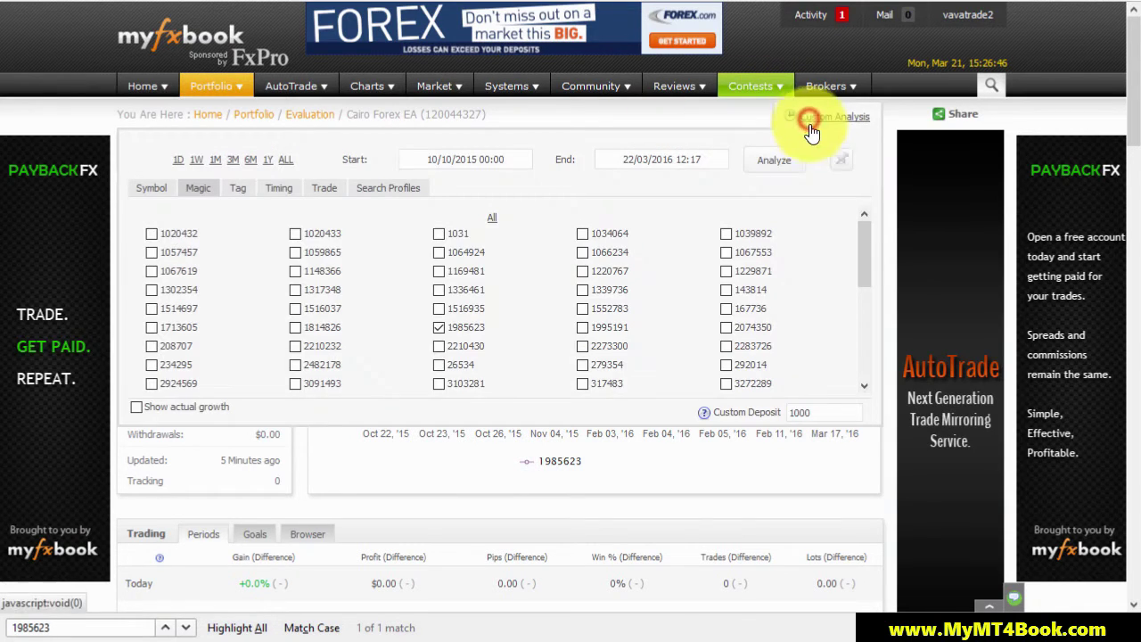
type("1516037")
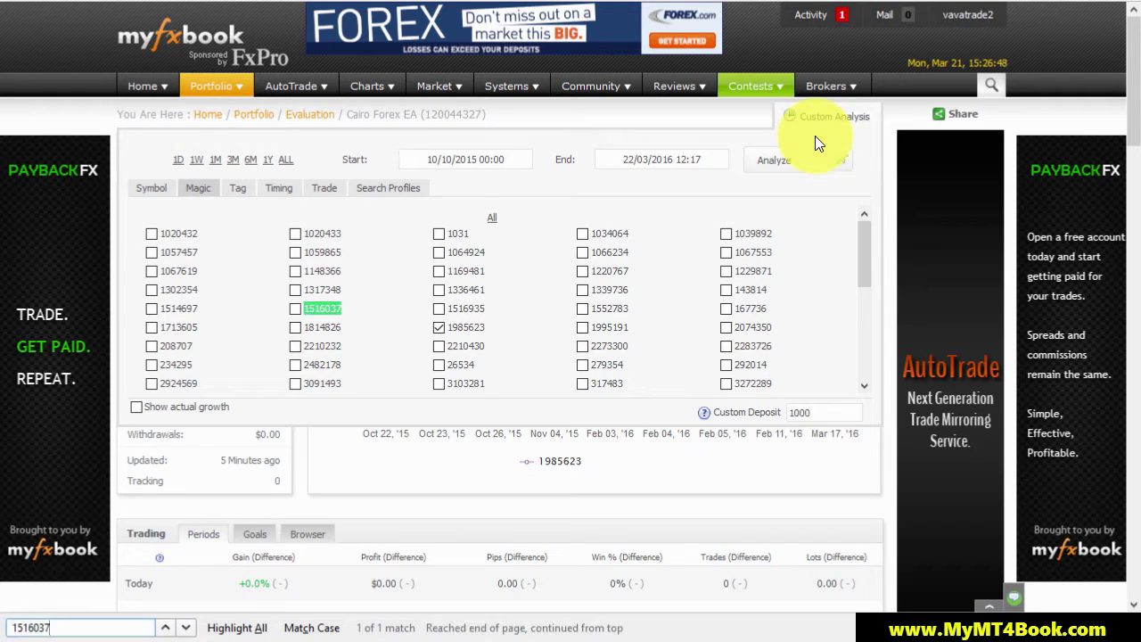
left_click(296, 309)
left_click(438, 327)
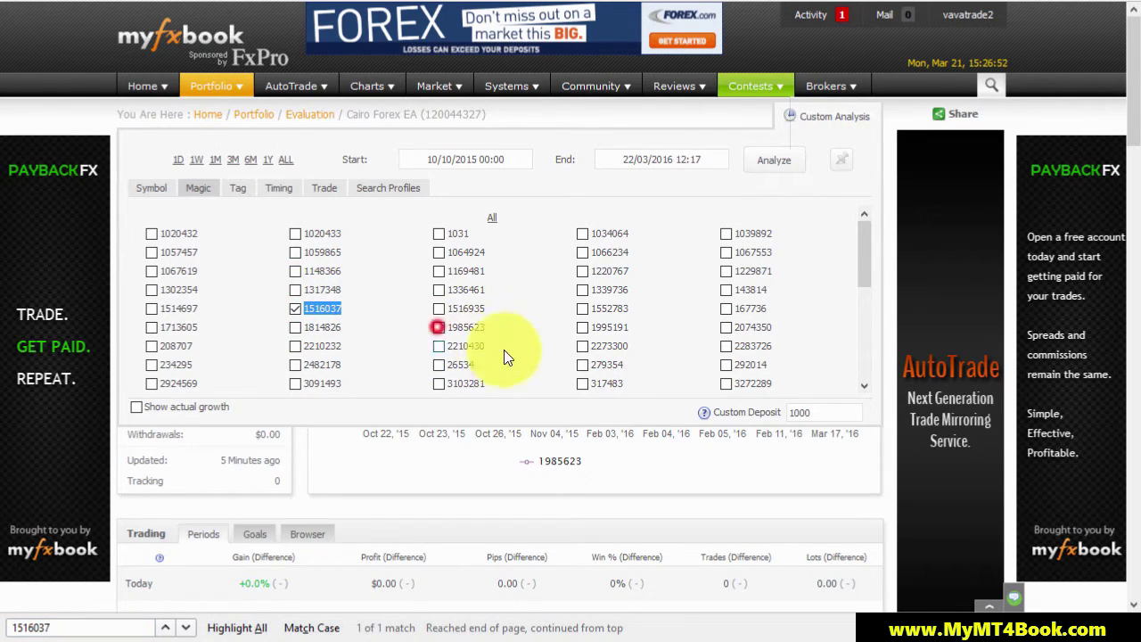
left_click(774, 160)
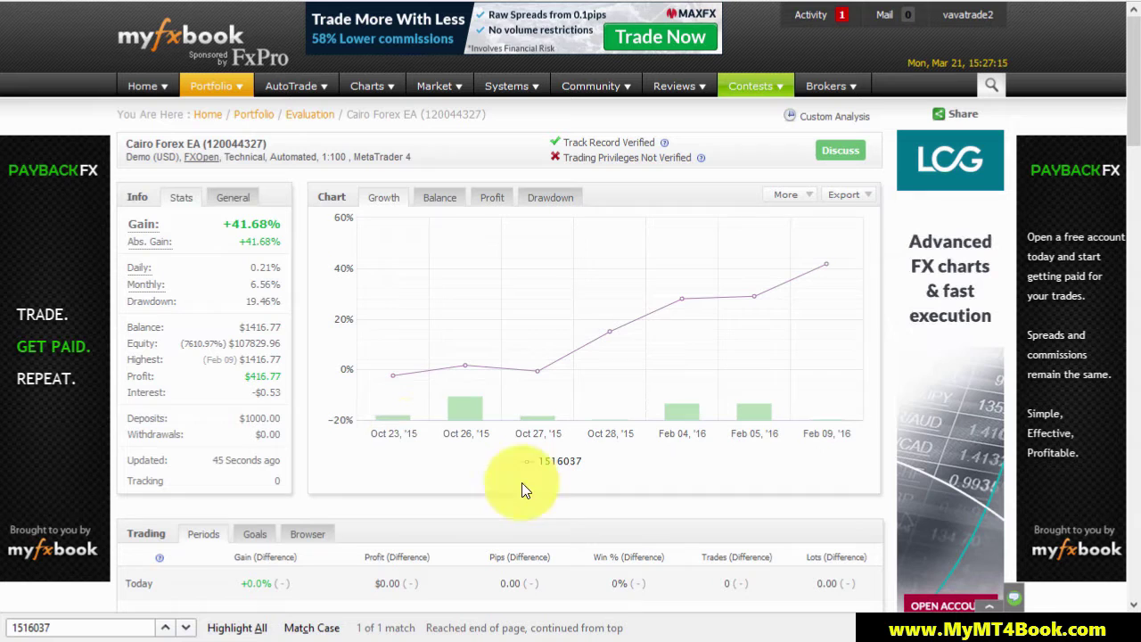
mouse_move(825, 268)
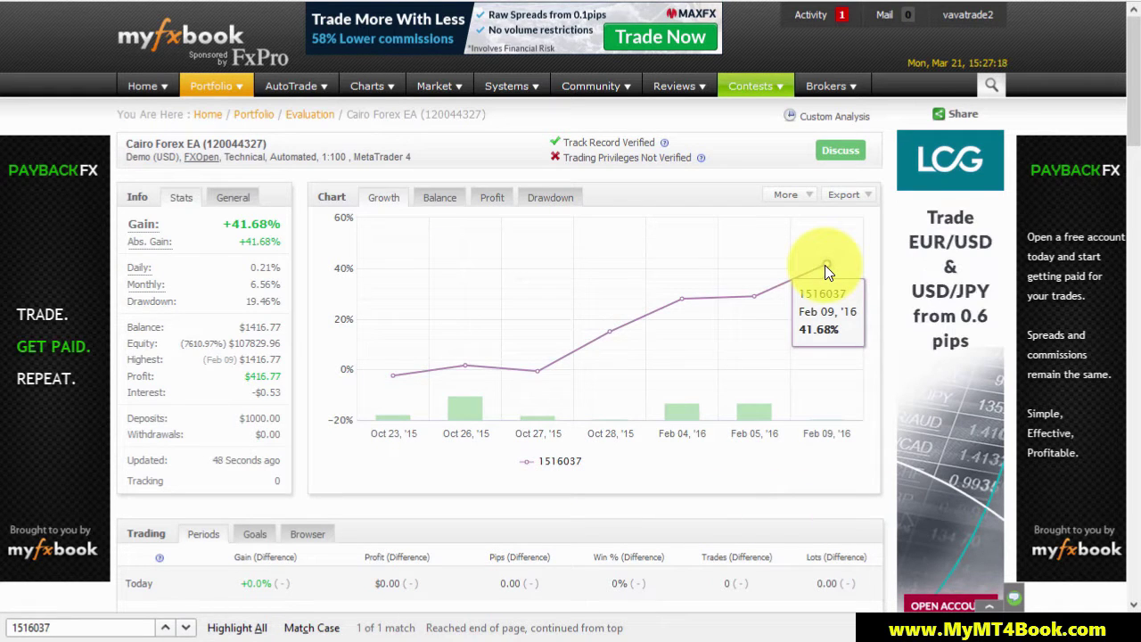
scroll(267, 376, "down", 5)
scroll(268, 374, "down", 3)
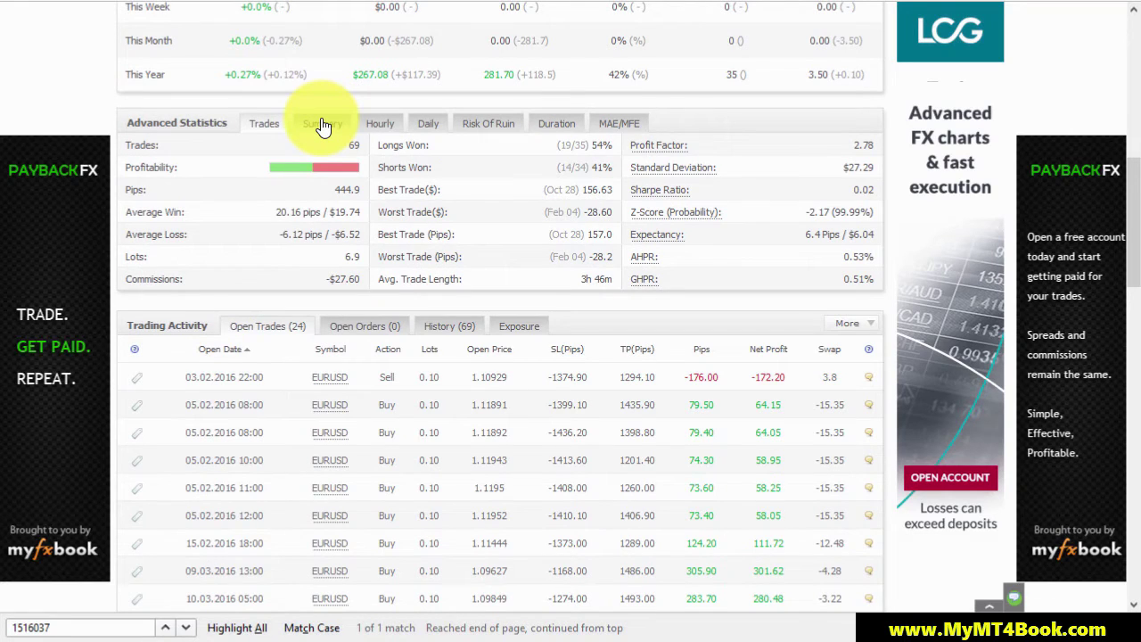
left_click(321, 124)
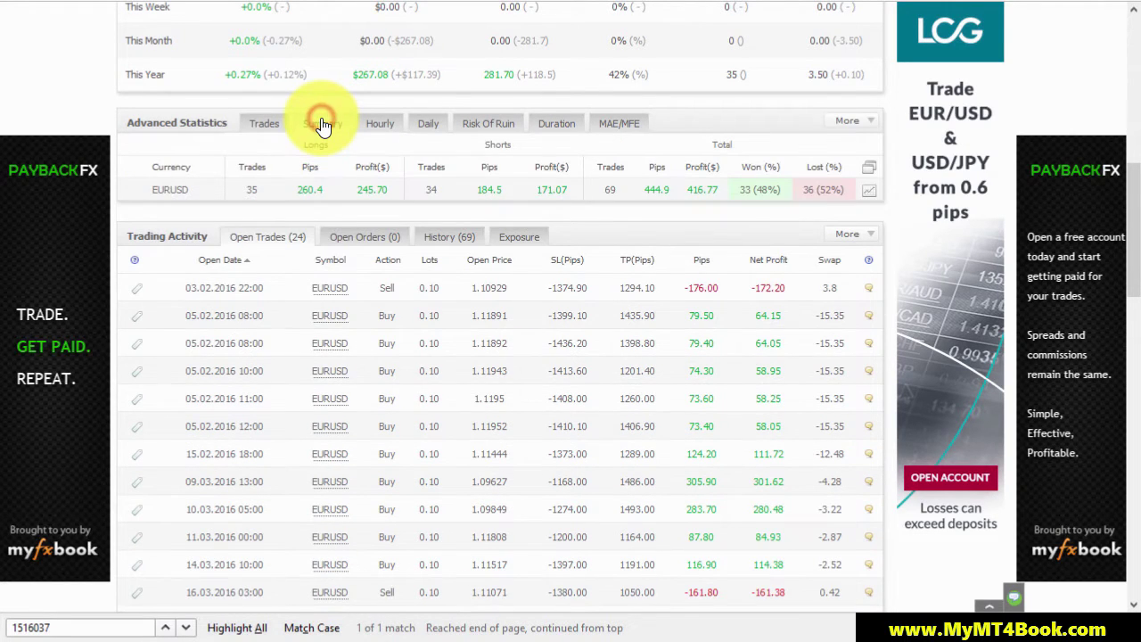
left_click(264, 125)
scroll(267, 127, "down", 3)
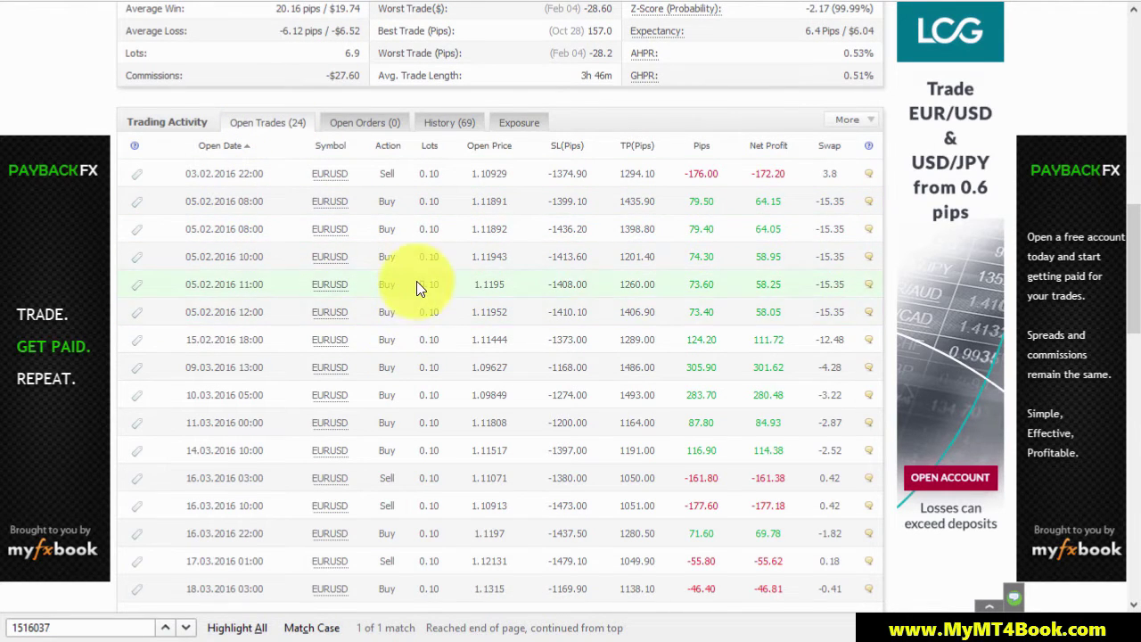
scroll(416, 281, "down", 3)
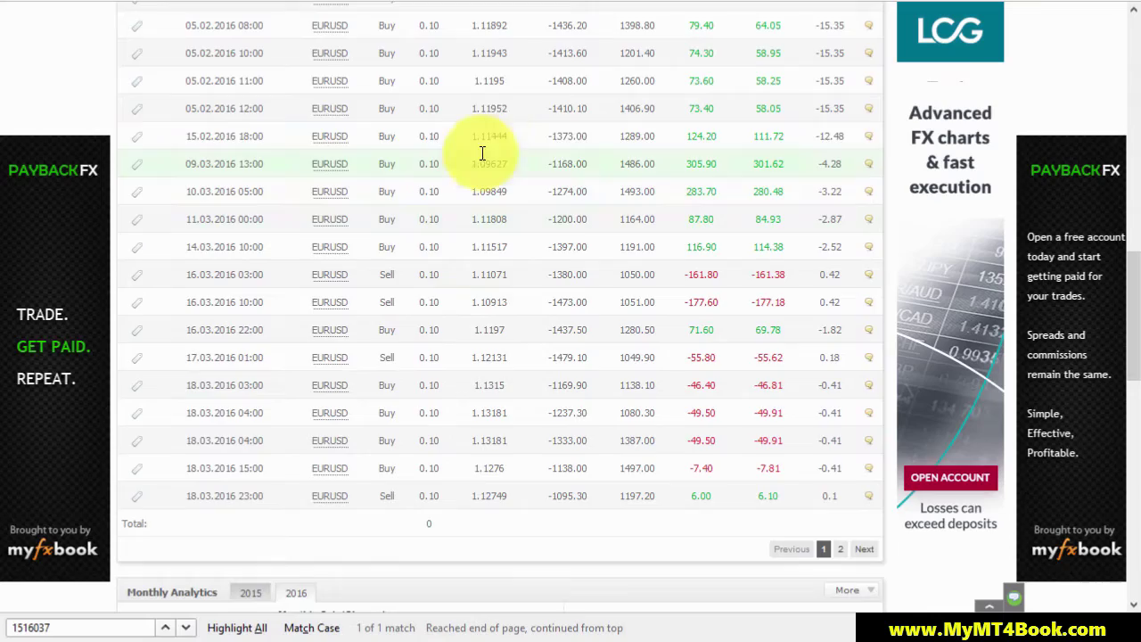
scroll(517, 210, "up", 6)
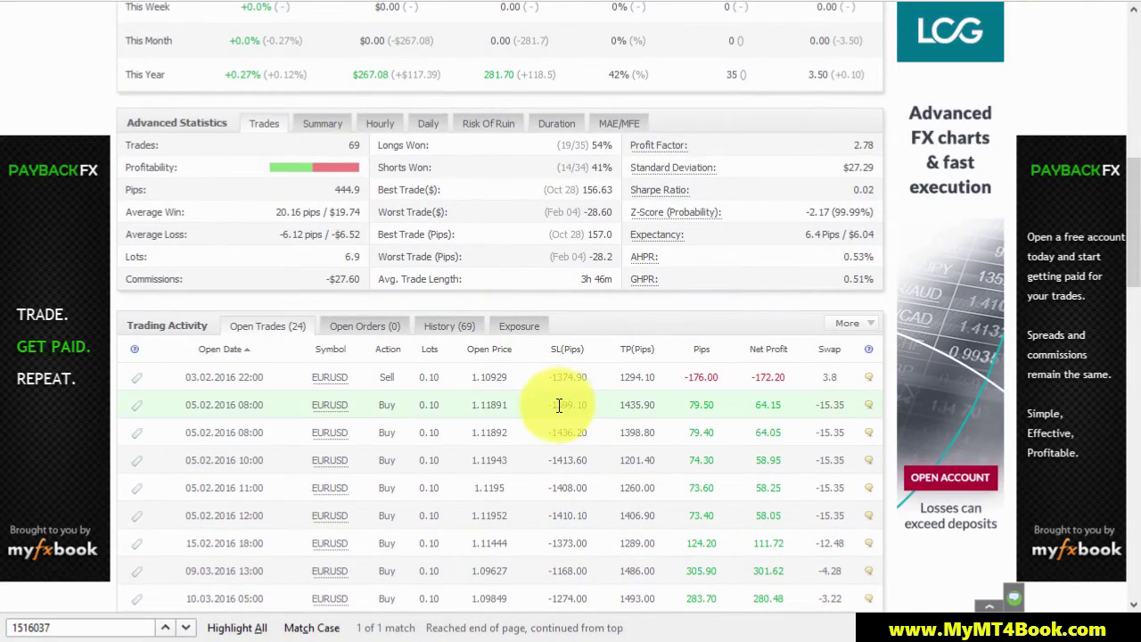
scroll(527, 379, "down", 6)
scroll(527, 373, "up", 10)
scroll(526, 373, "up", 6)
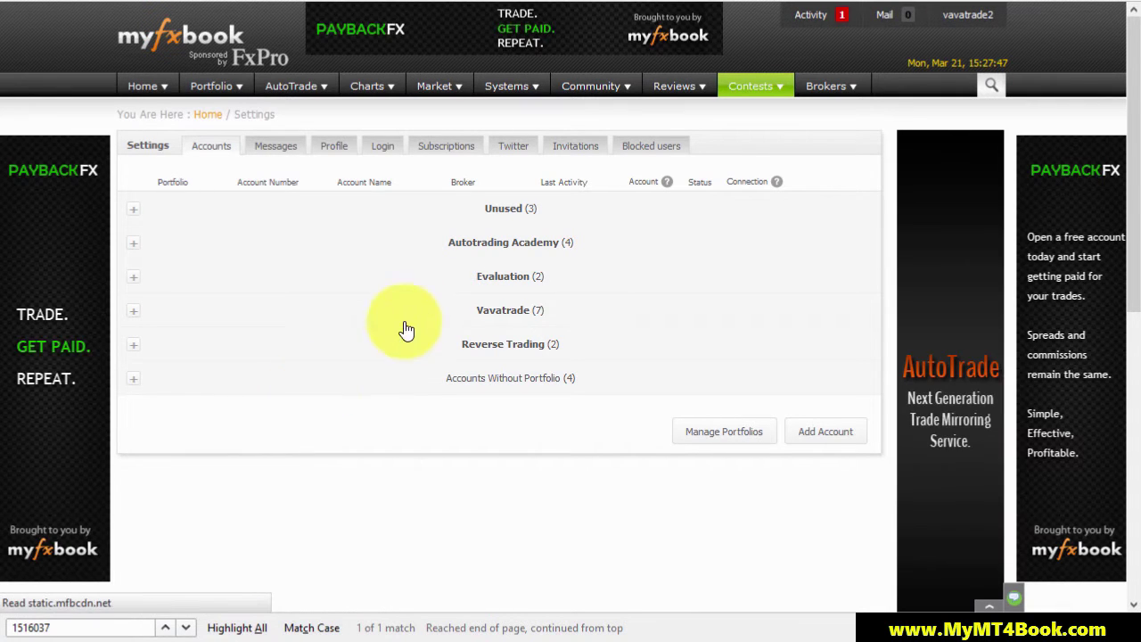
Step: Edit the Cairo Forex EA account under Evaluation and scroll to its Magic Numbers section
left_click(426, 278)
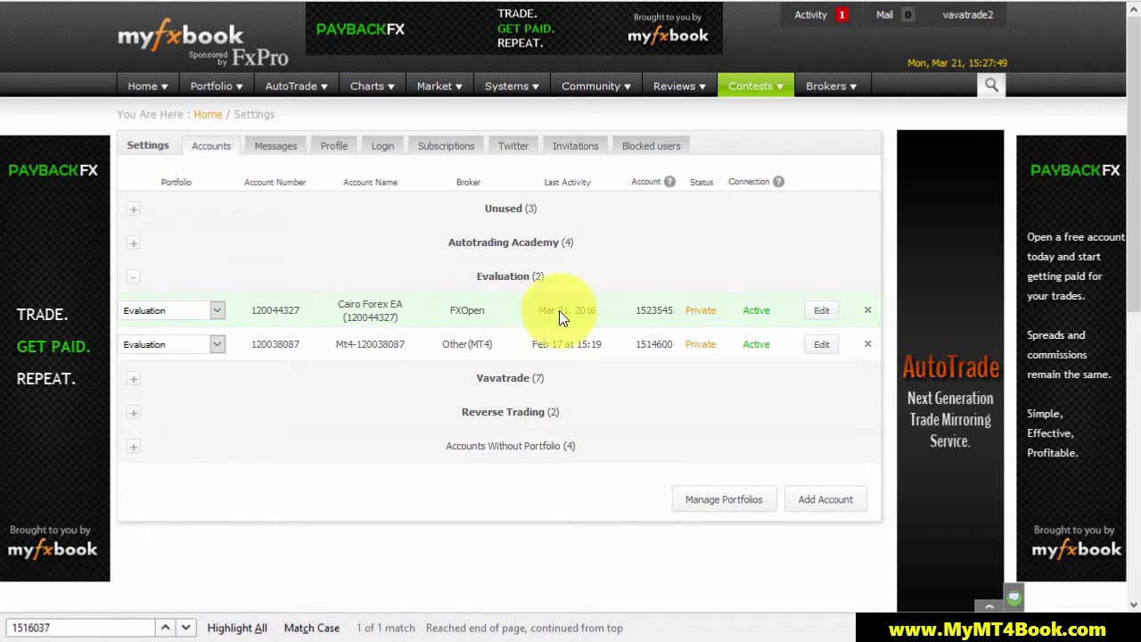
left_click(817, 312)
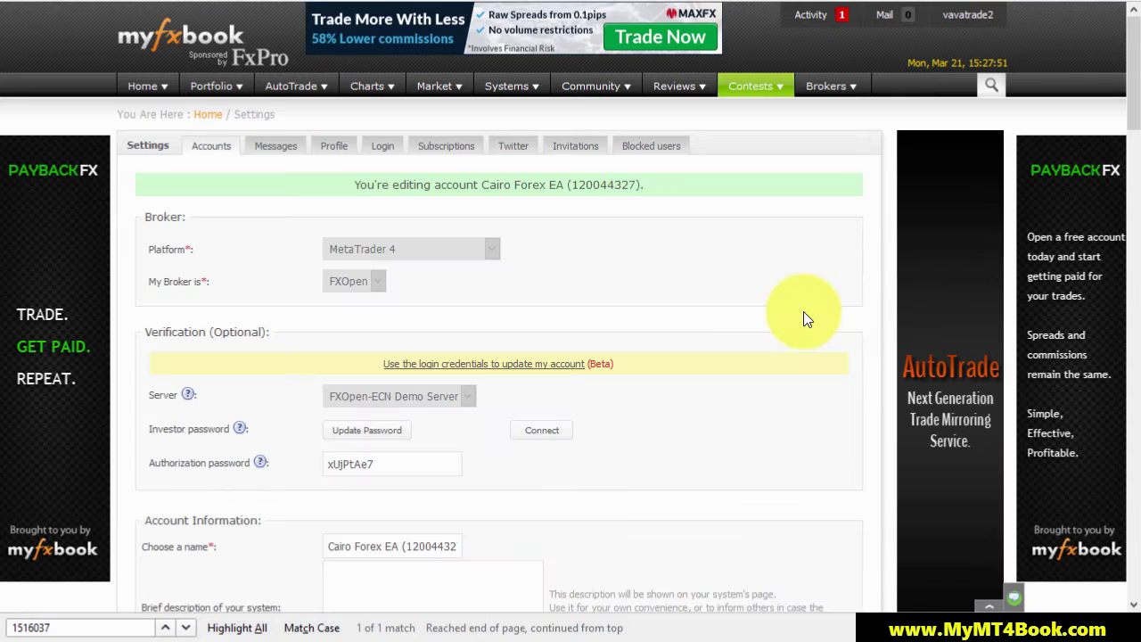
scroll(876, 283, "down", 5)
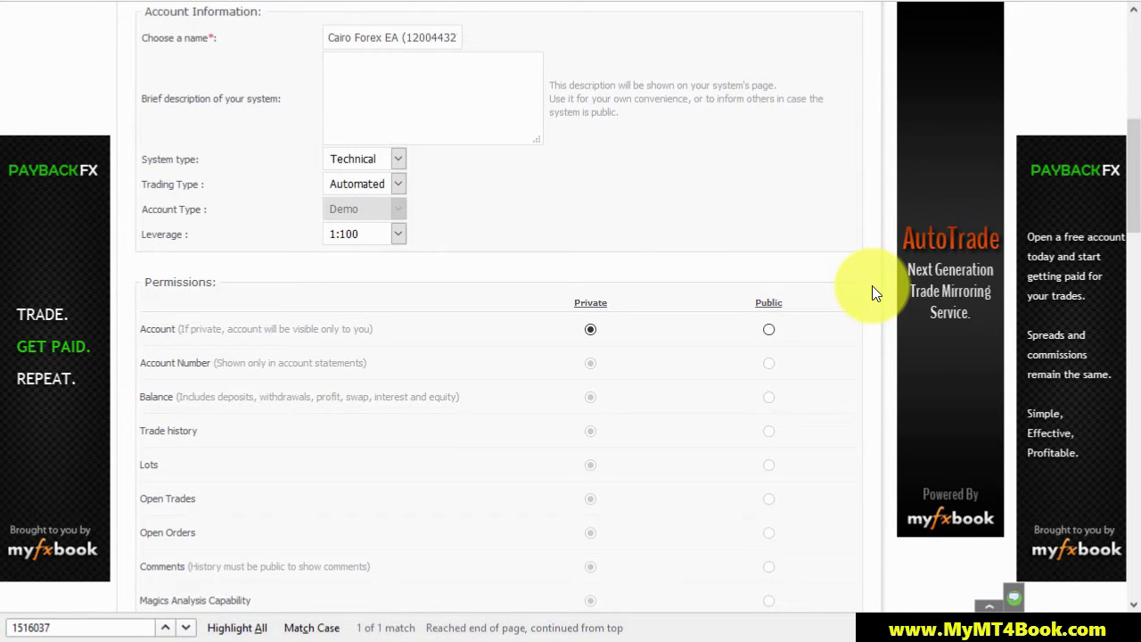
scroll(874, 292, "up", 4)
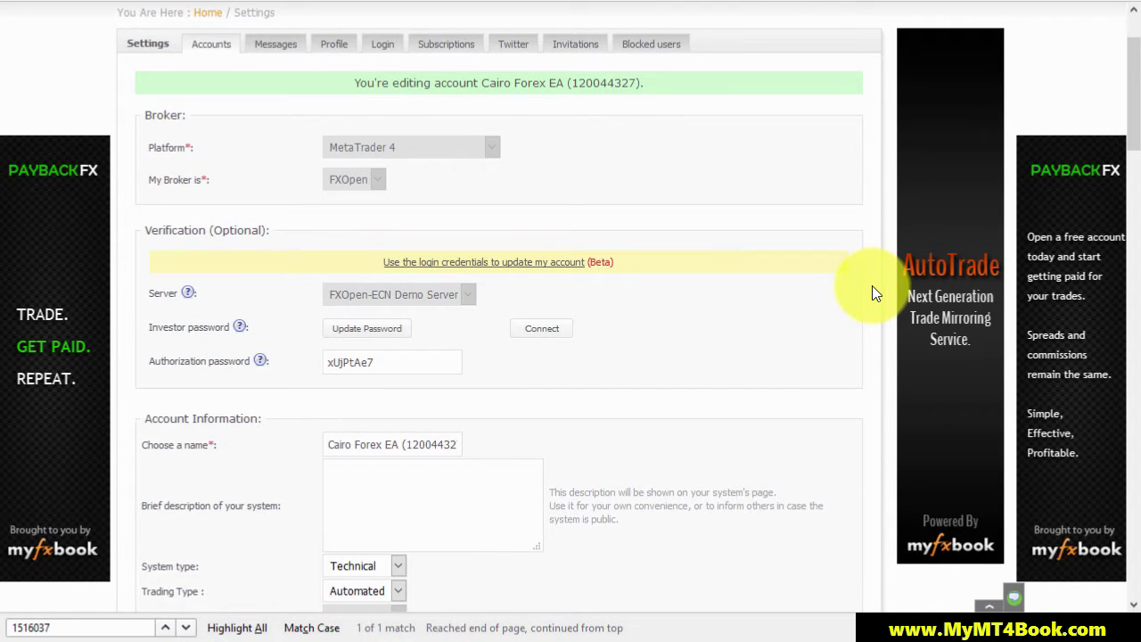
scroll(872, 292, "down", 6)
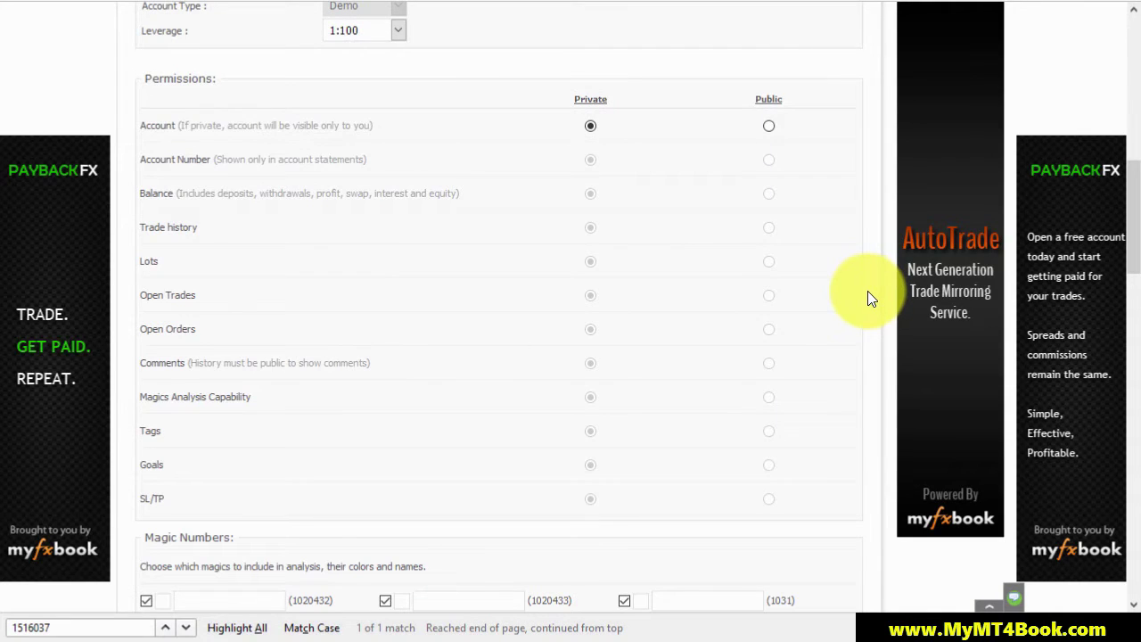
scroll(868, 295, "down", 4)
scroll(867, 294, "down", 1)
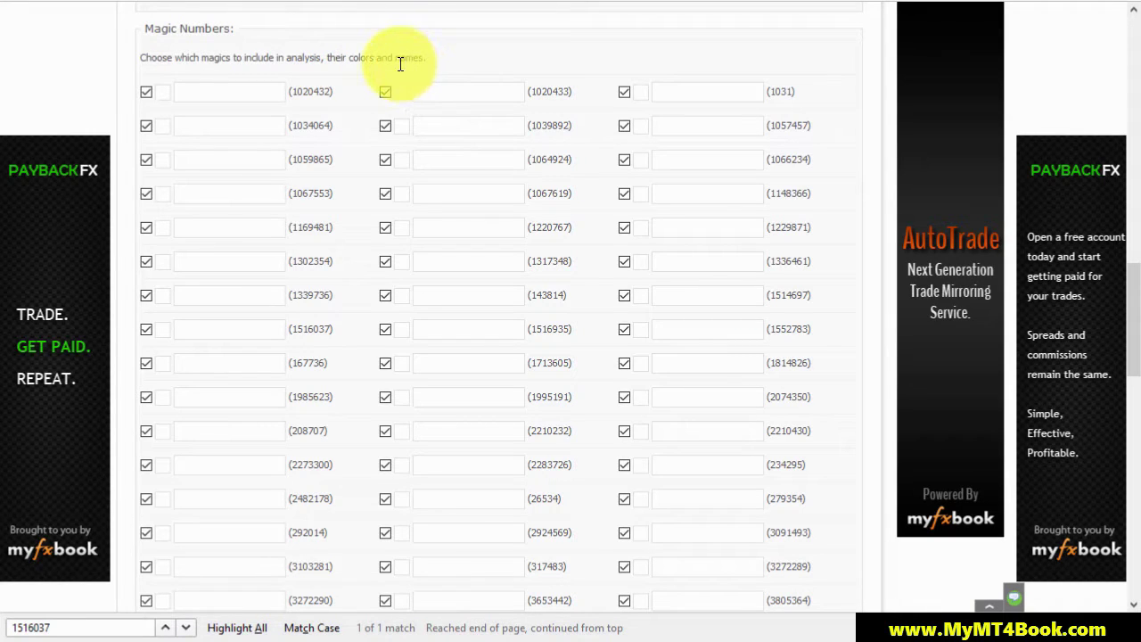
Step: Untick magic numbers 1020432 through 1148366, dismissing a stray colour picker
left_click(146, 92)
left_click(251, 206)
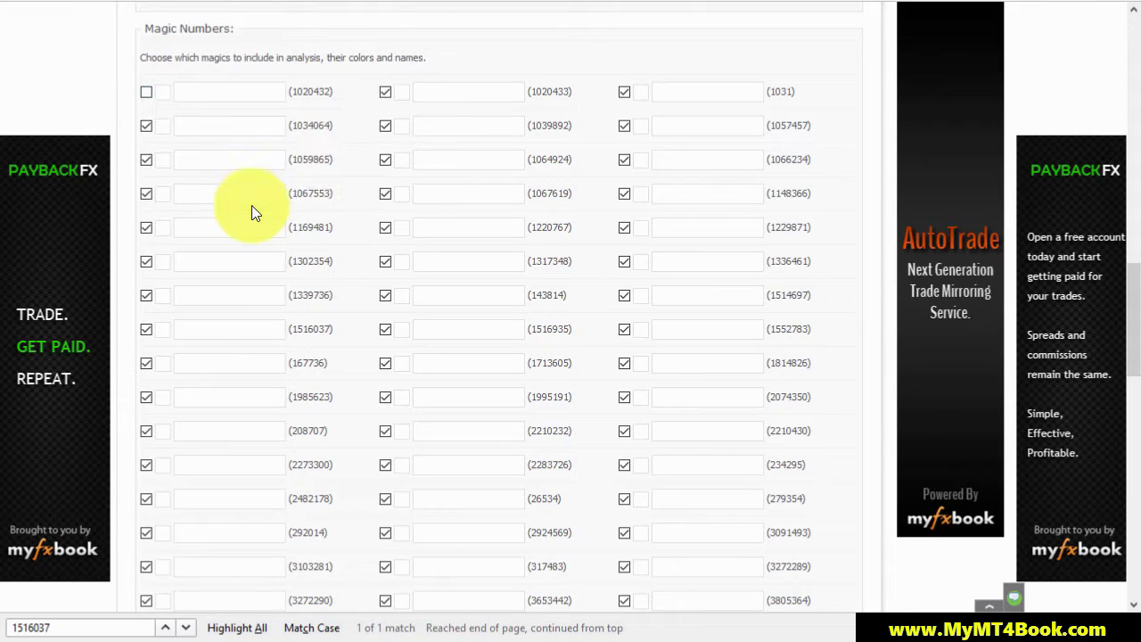
key("space")
key("Tab")
key("Tab")
key("space")
key("Tab")
key("Tab")
key("space")
key("Tab")
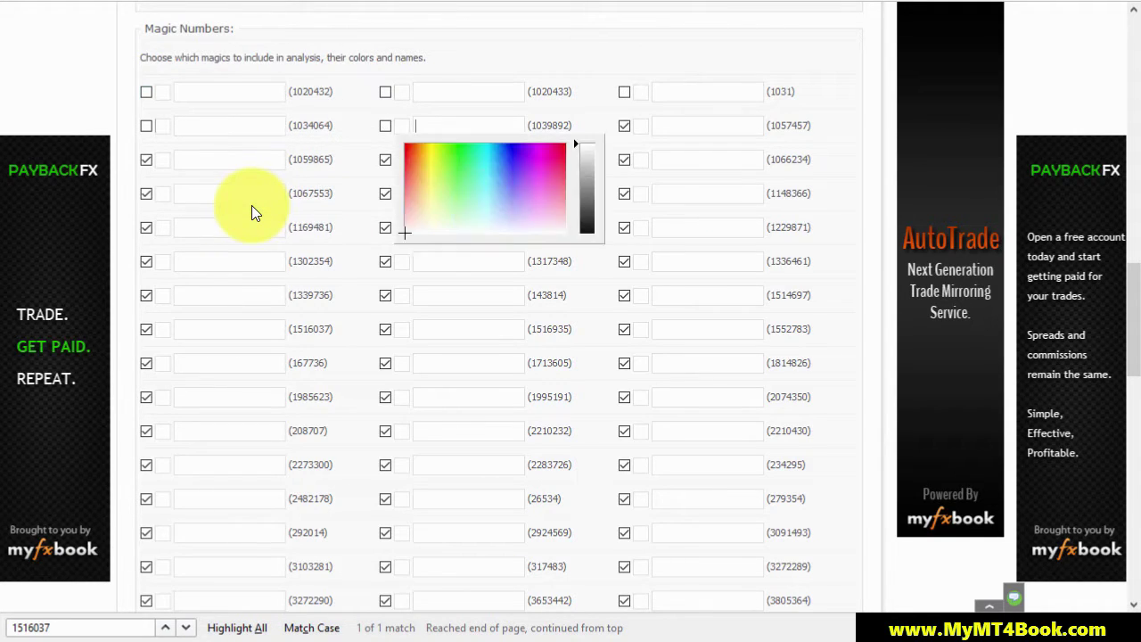
key("space")
key("Tab")
key("Tab")
key("space")
key("Tab")
key("Tab")
key("space")
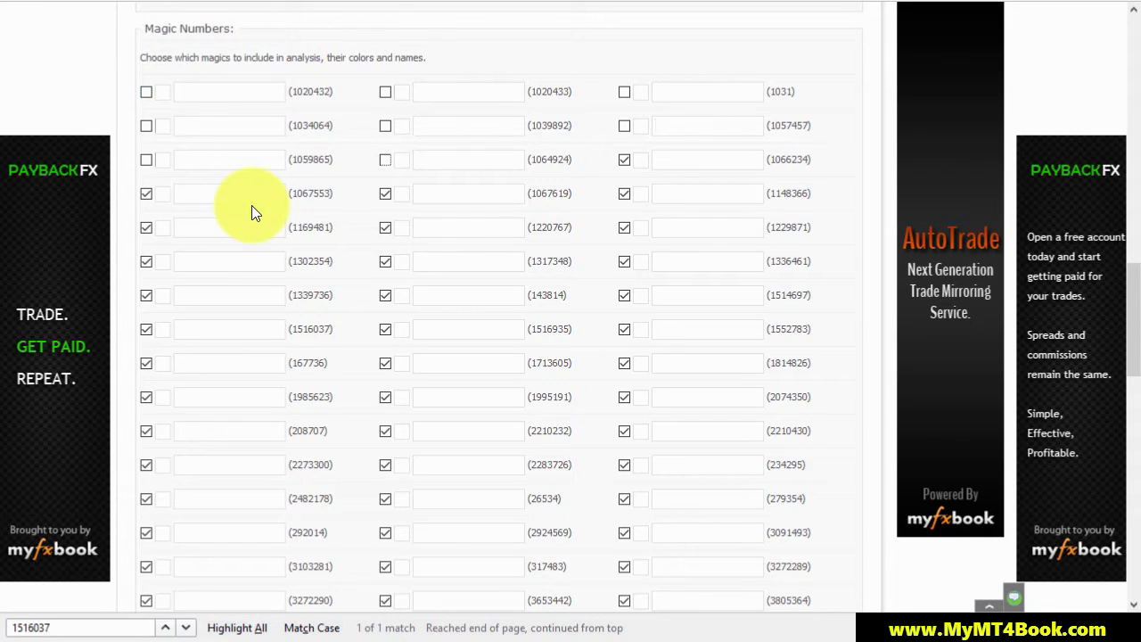
key("Tab")
key("Tab")
key("space")
key("Tab")
key("Tab")
key("space")
key("Tab")
key("Tab")
key("space")
key("Tab")
key("Tab")
key("space")
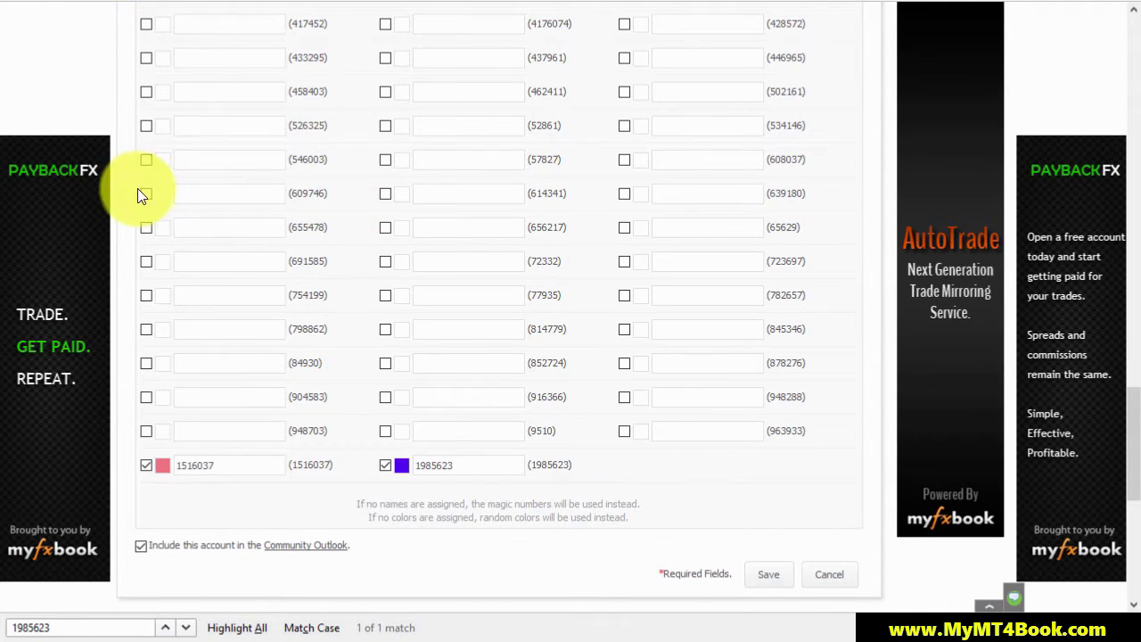
Step: Tick magics 1516037 and 1985623 at the list's bottom and save the account
scroll(624, 223, "up", 5)
scroll(568, 247, "up", 1)
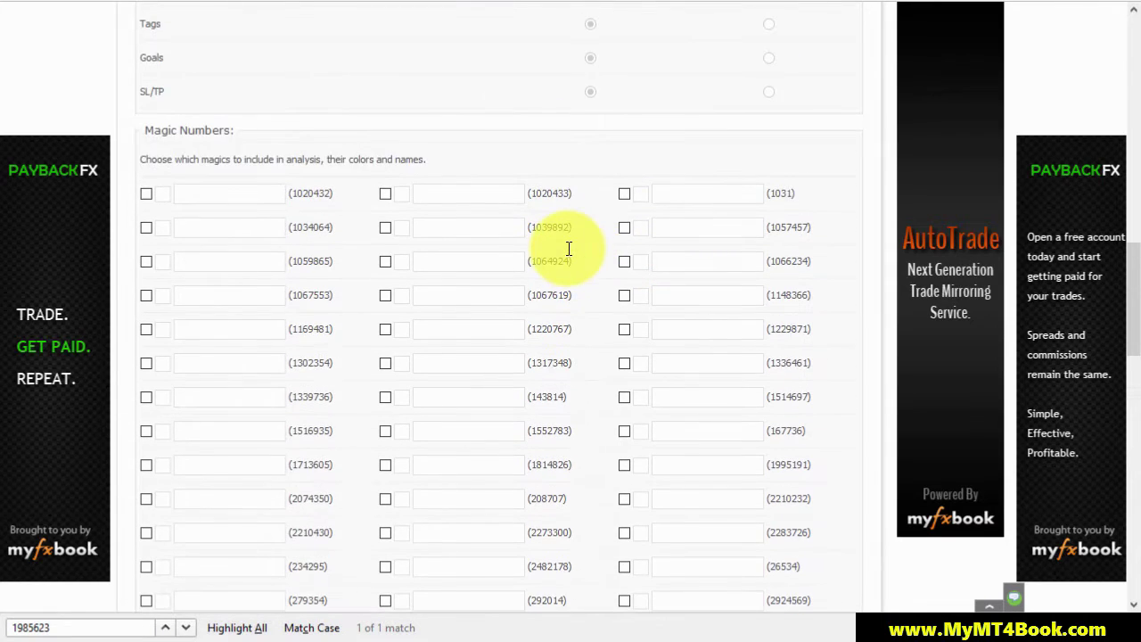
scroll(568, 248, "down", 1)
scroll(564, 246, "down", 3)
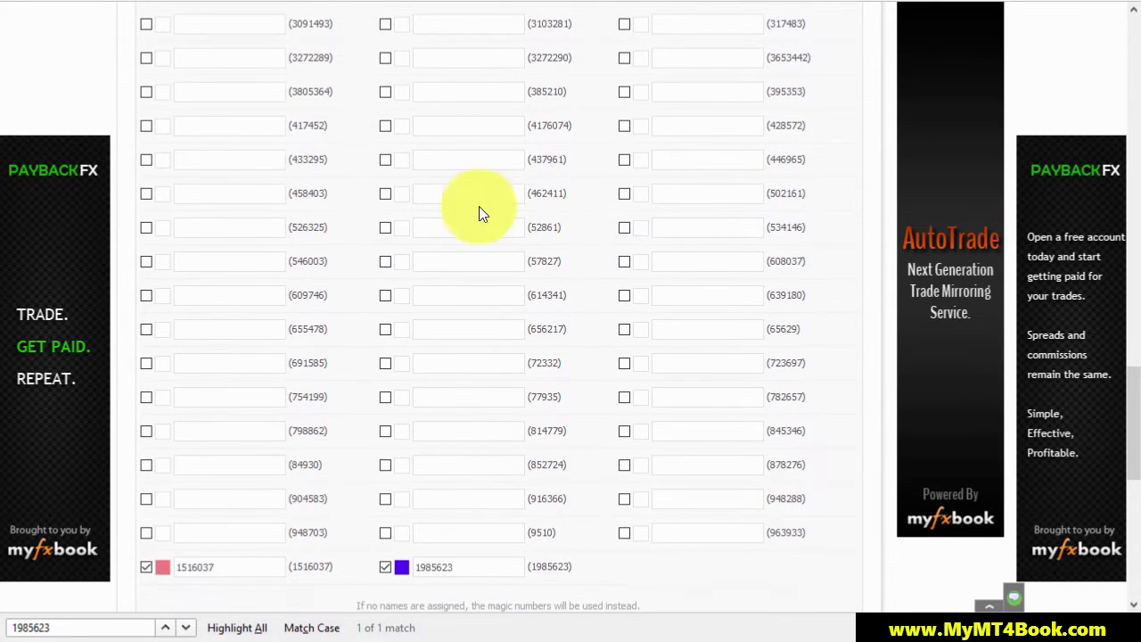
scroll(573, 210, "down", 2)
scroll(574, 206, "down", 1)
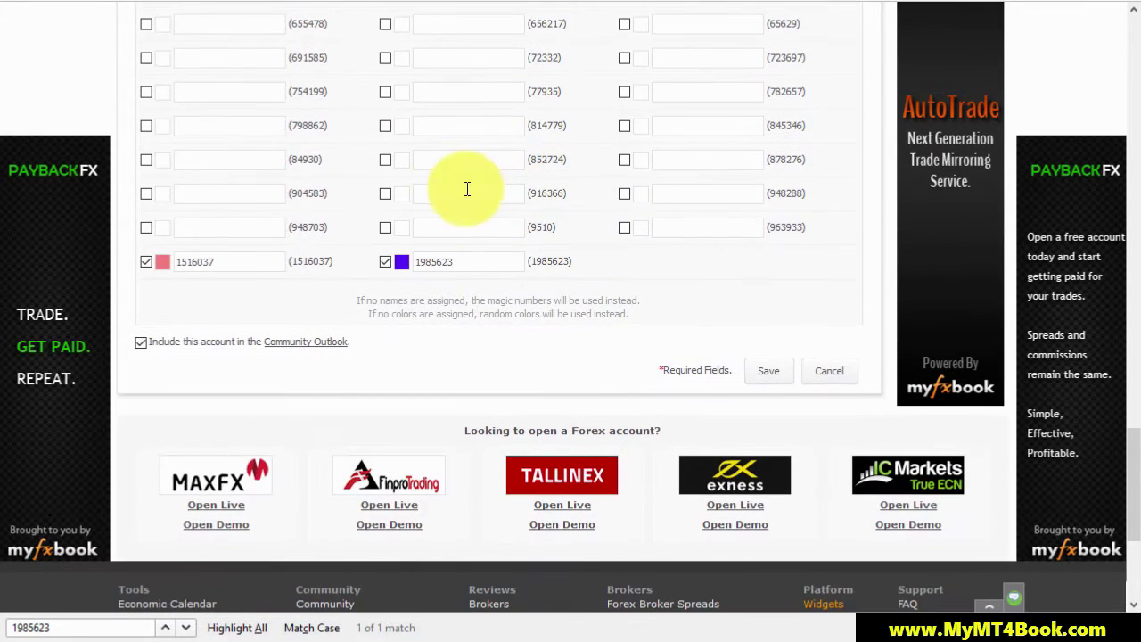
left_click(146, 262)
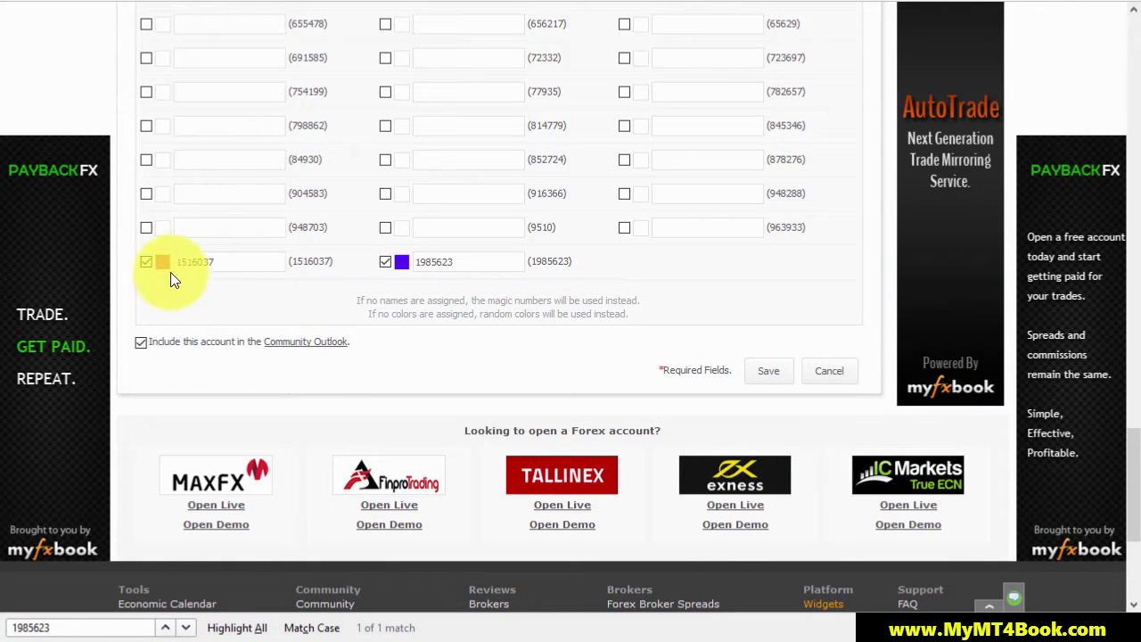
left_click(386, 264)
left_click(754, 375)
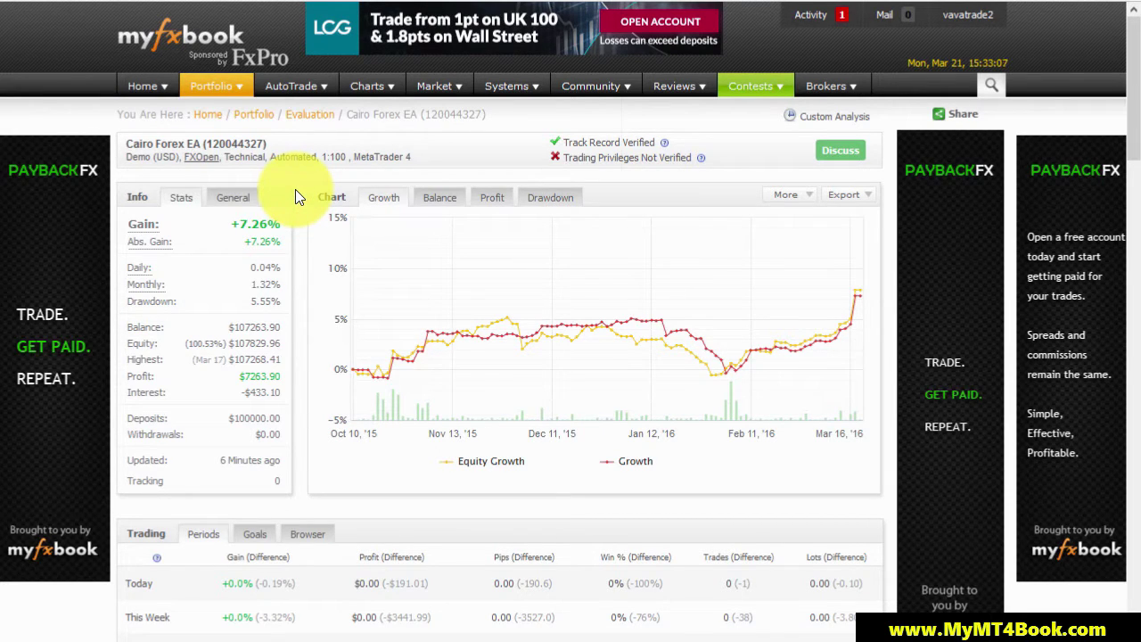
Step: Analyze magics 1985623 and 1516037 together in Custom Analysis with a $1000 deposit
left_click(295, 190)
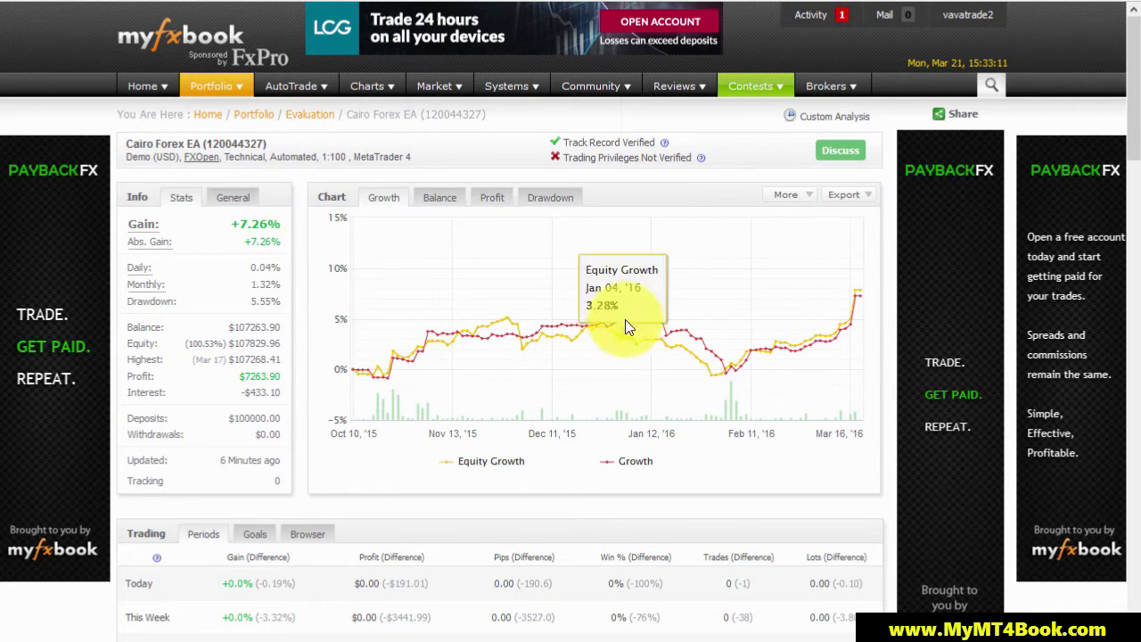
mouse_move(511, 85)
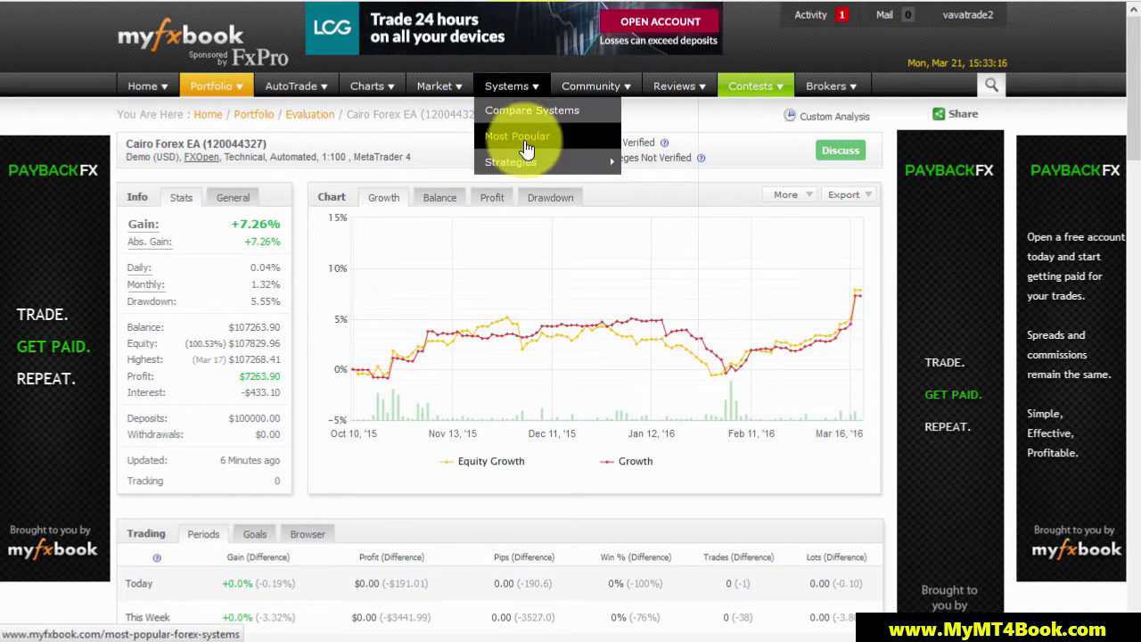
left_click(465, 172)
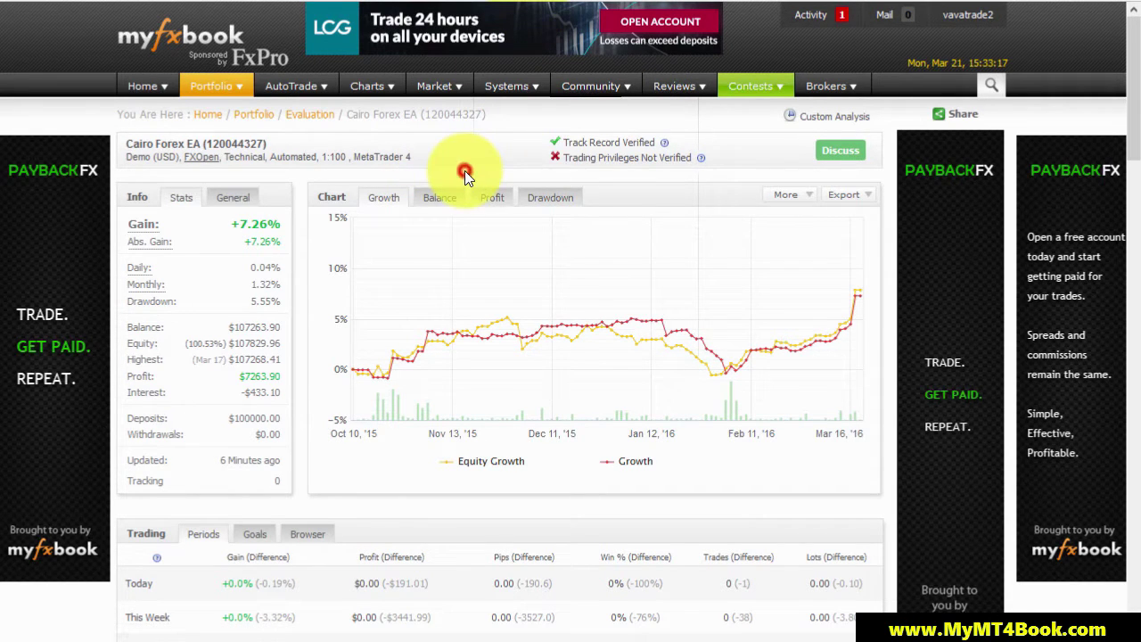
left_click(836, 120)
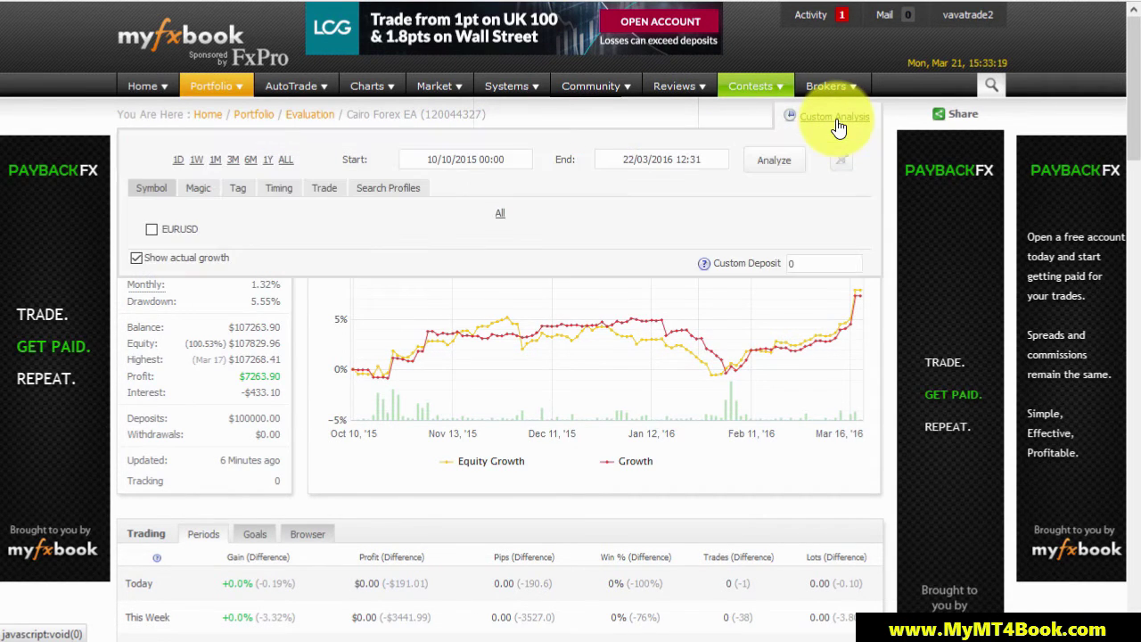
left_click(199, 191)
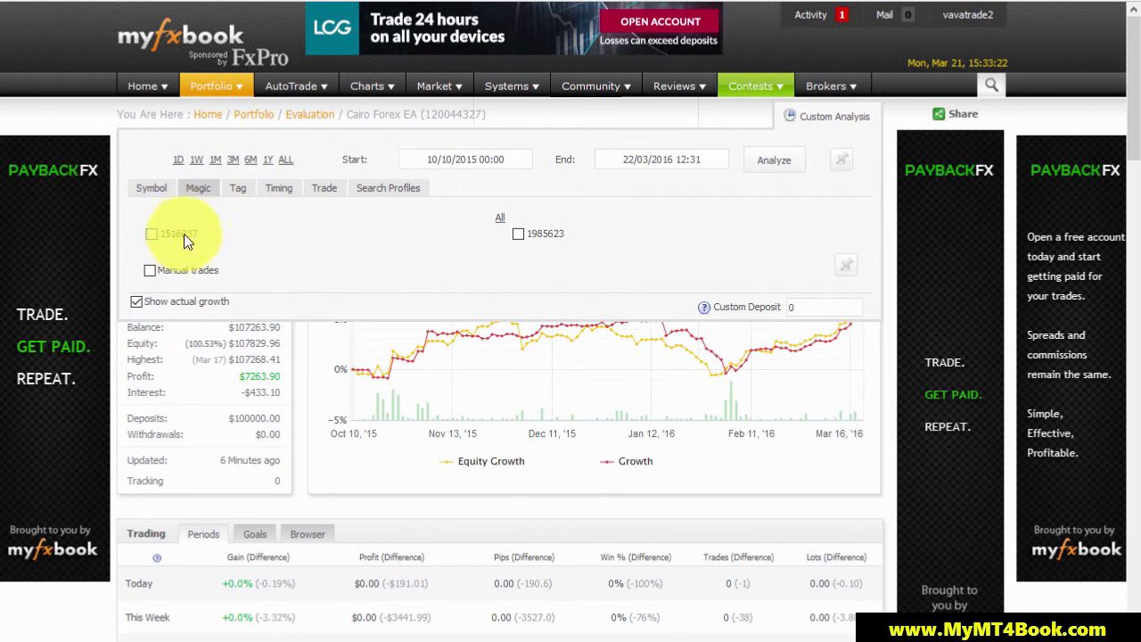
left_click(518, 234)
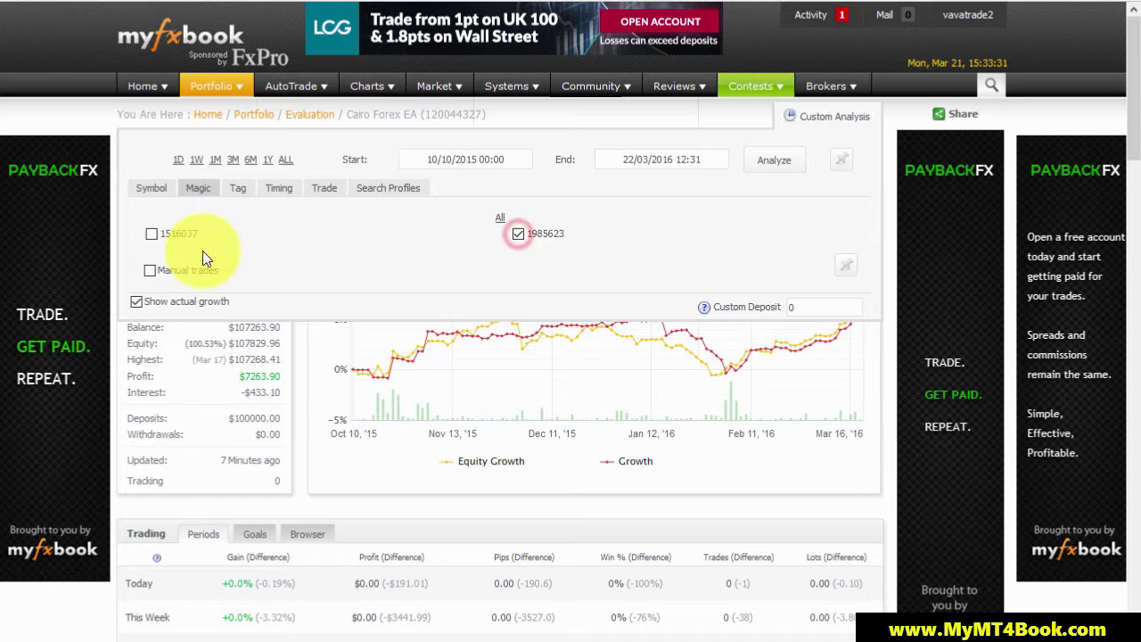
left_click(171, 232)
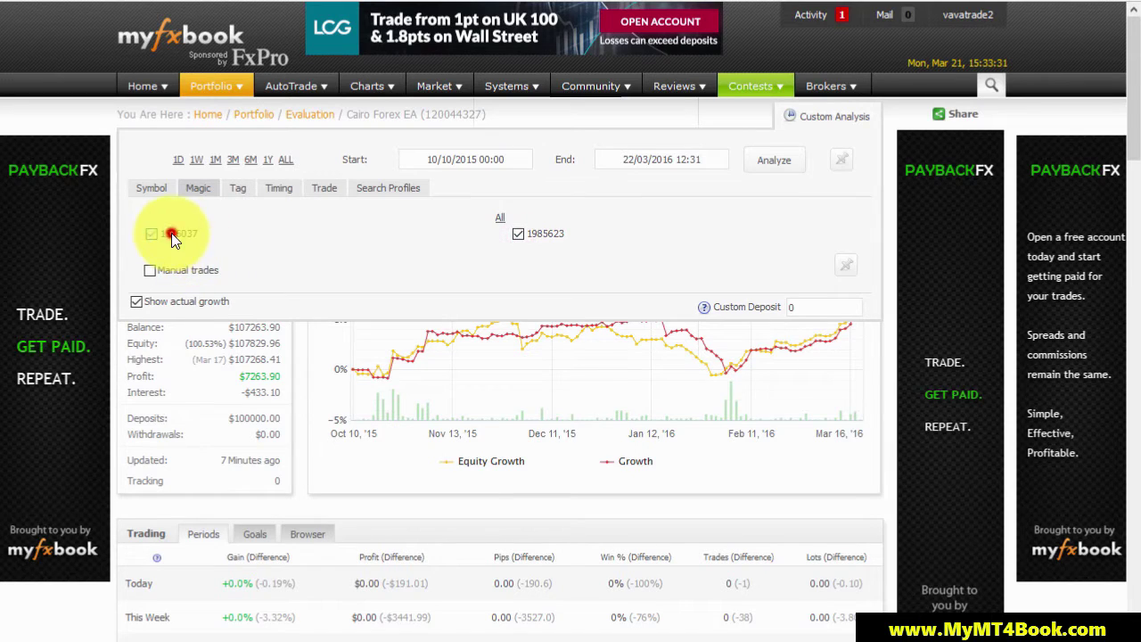
left_click(823, 306)
type("10")
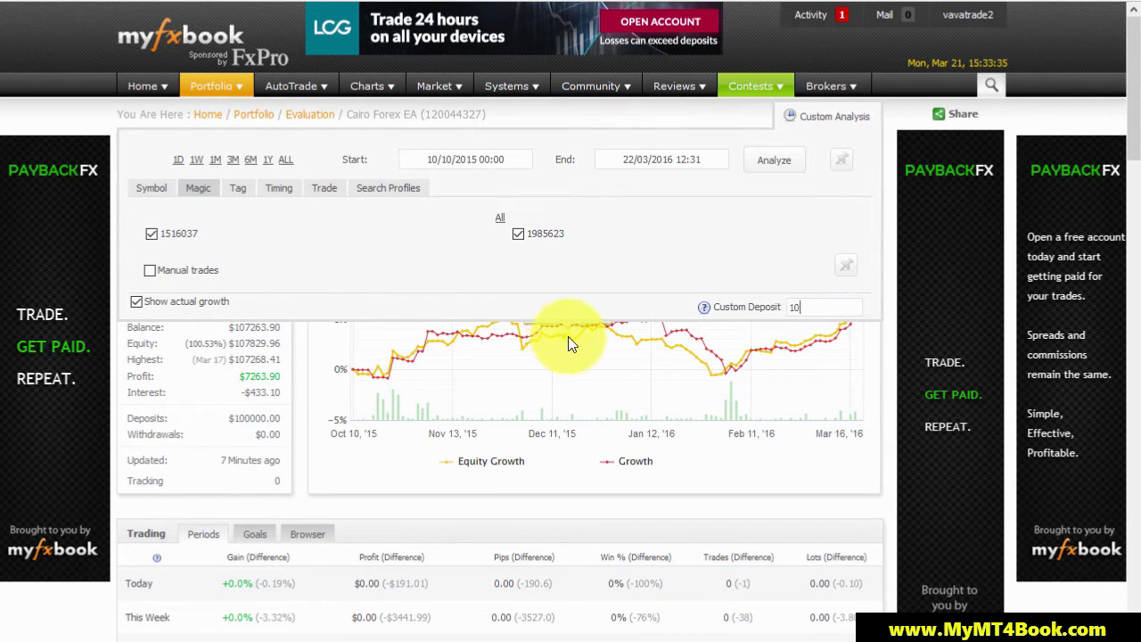
type("00")
left_click(772, 162)
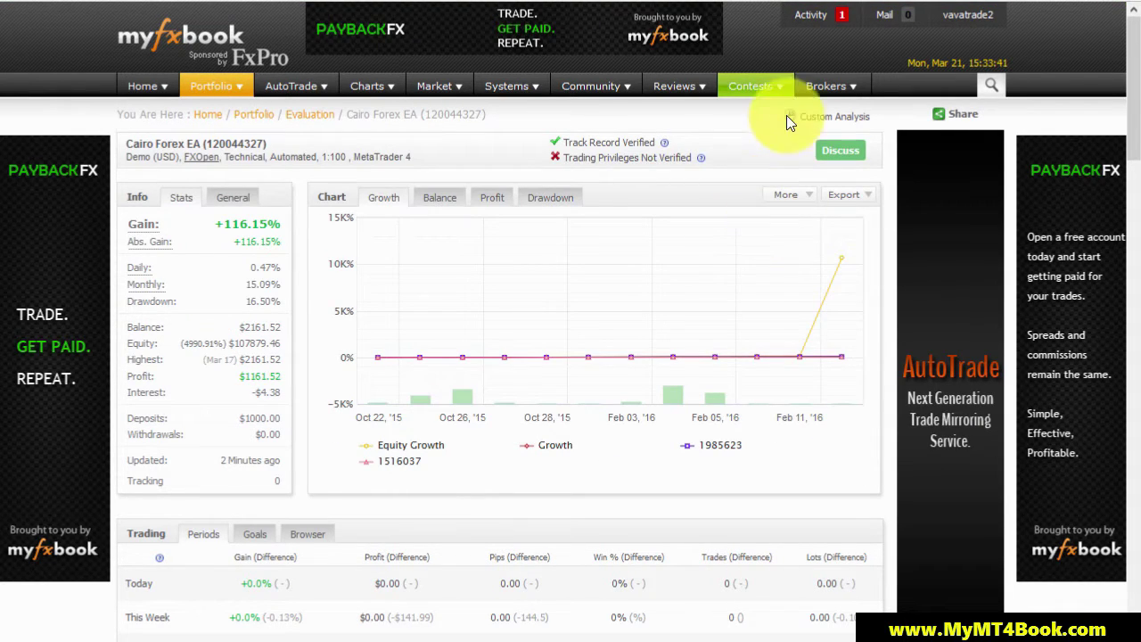
Step: Untick Show actual growth and re-analyze to plot 1985623 and 1516037 as separate lines
left_click(814, 119)
left_click(193, 304)
left_click(785, 159)
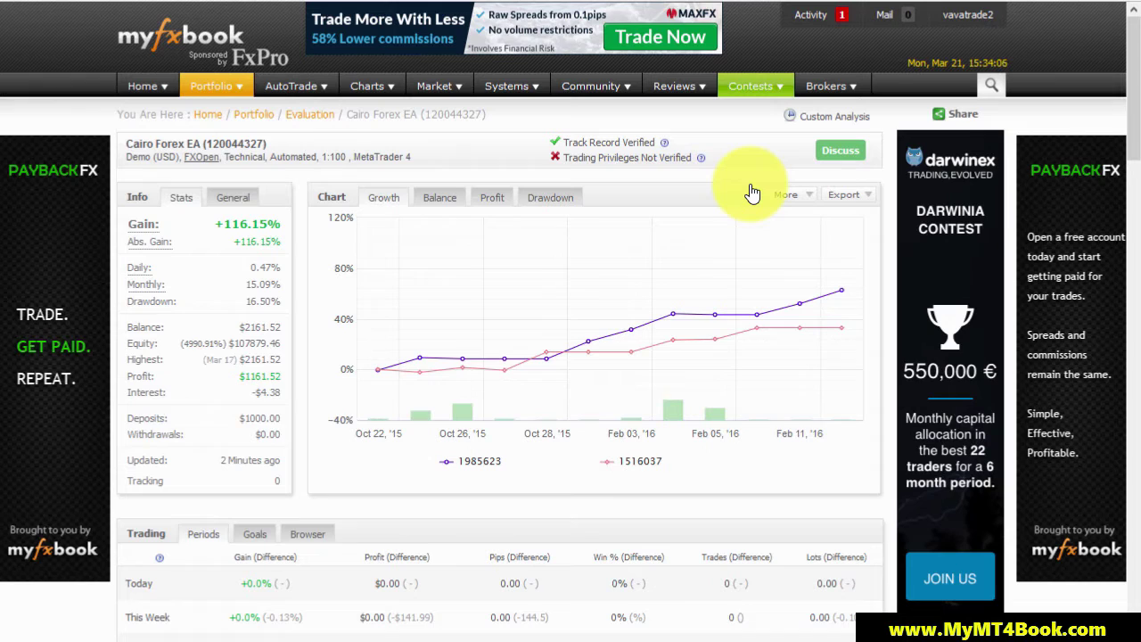
scroll(695, 231, "down", 3)
scroll(571, 250, "down", 4)
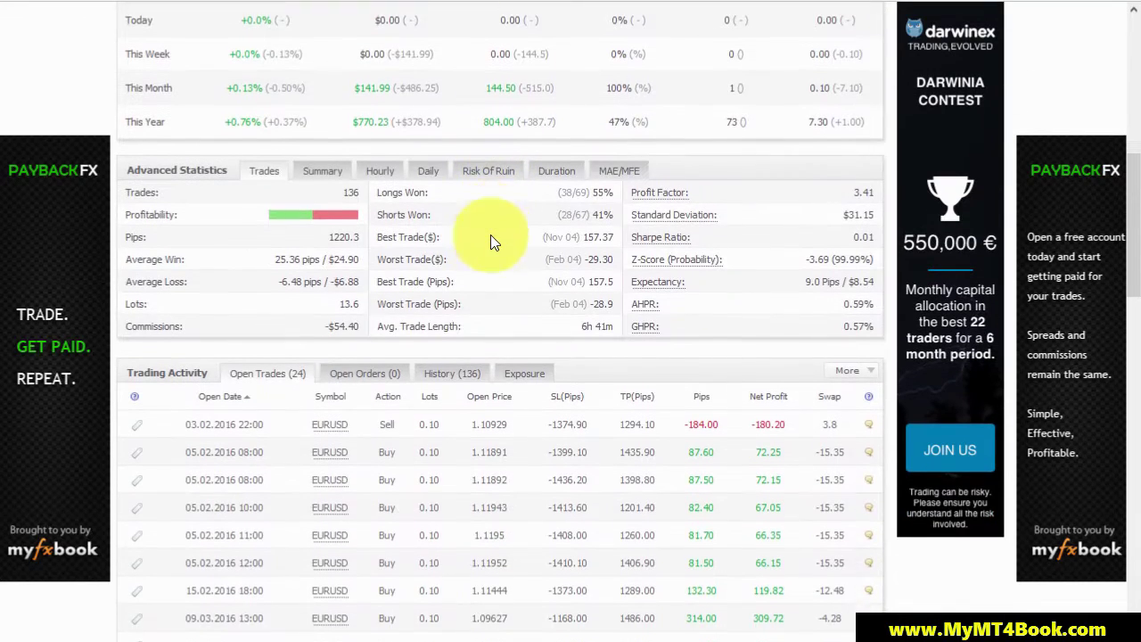
scroll(389, 249, "down", 1)
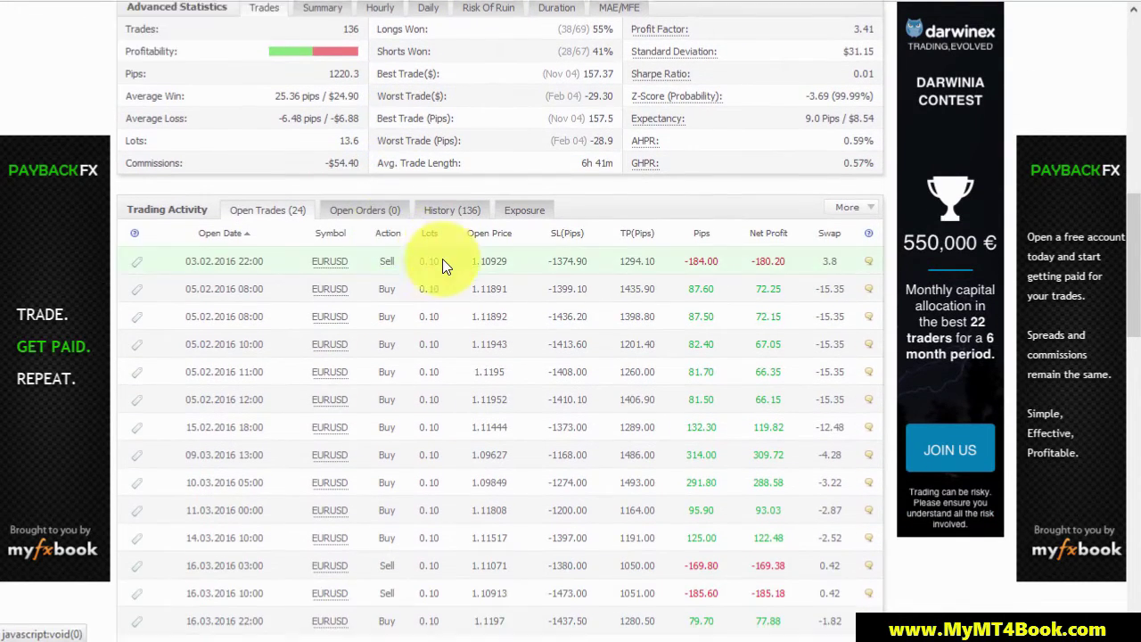
scroll(441, 258, "down", 2)
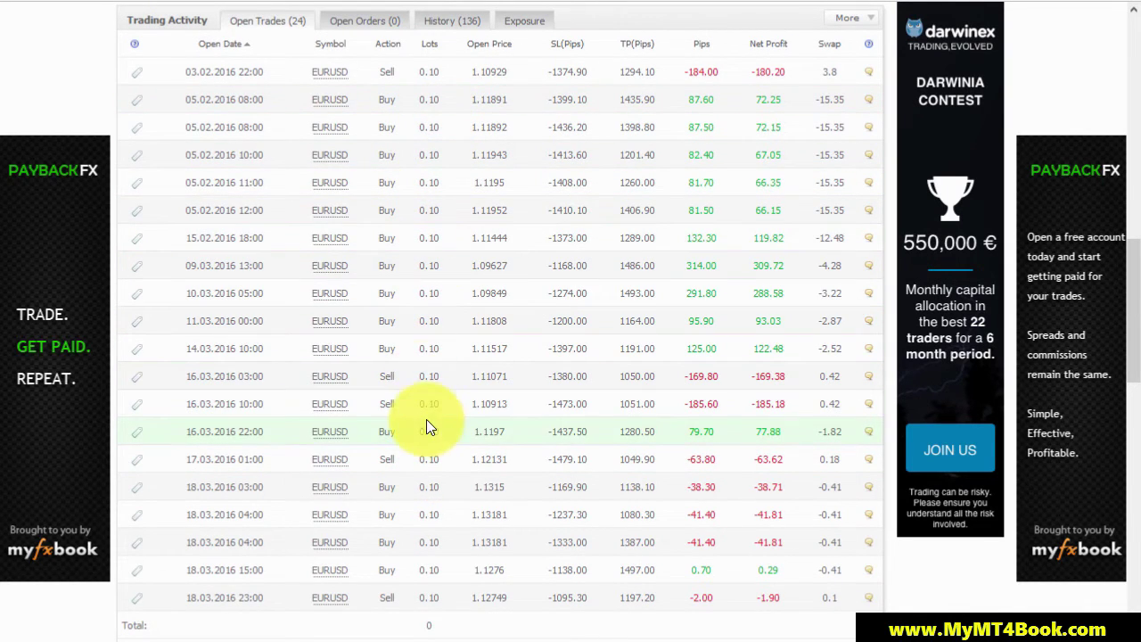
scroll(458, 446, "down", 2)
scroll(458, 444, "down", 1)
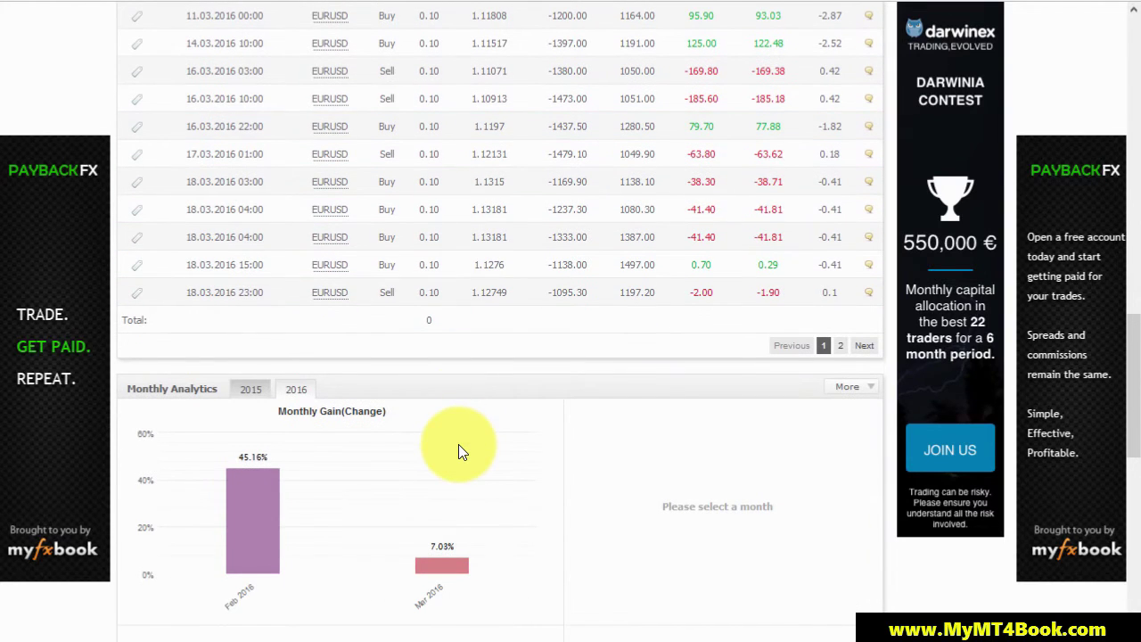
left_click(251, 391)
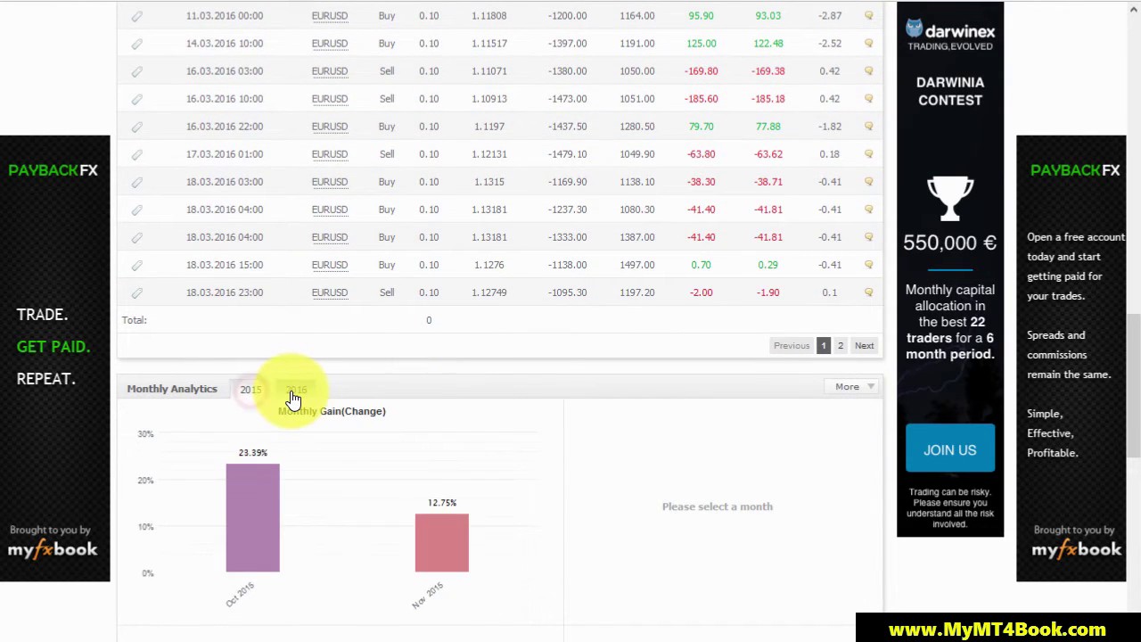
scroll(294, 384, "down", 1)
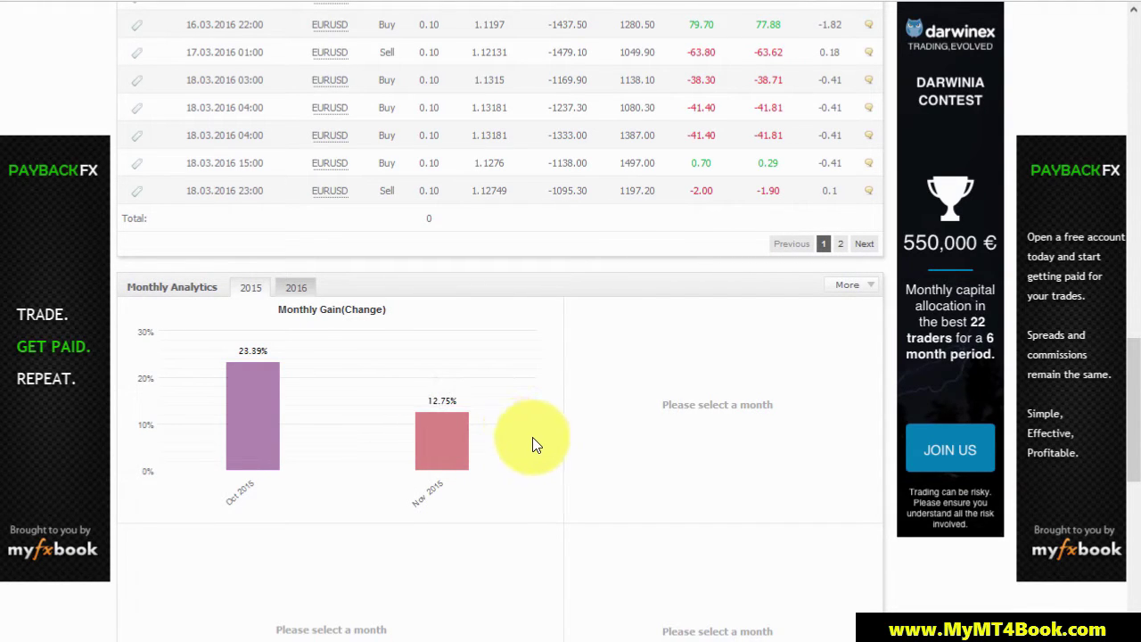
left_click(296, 287)
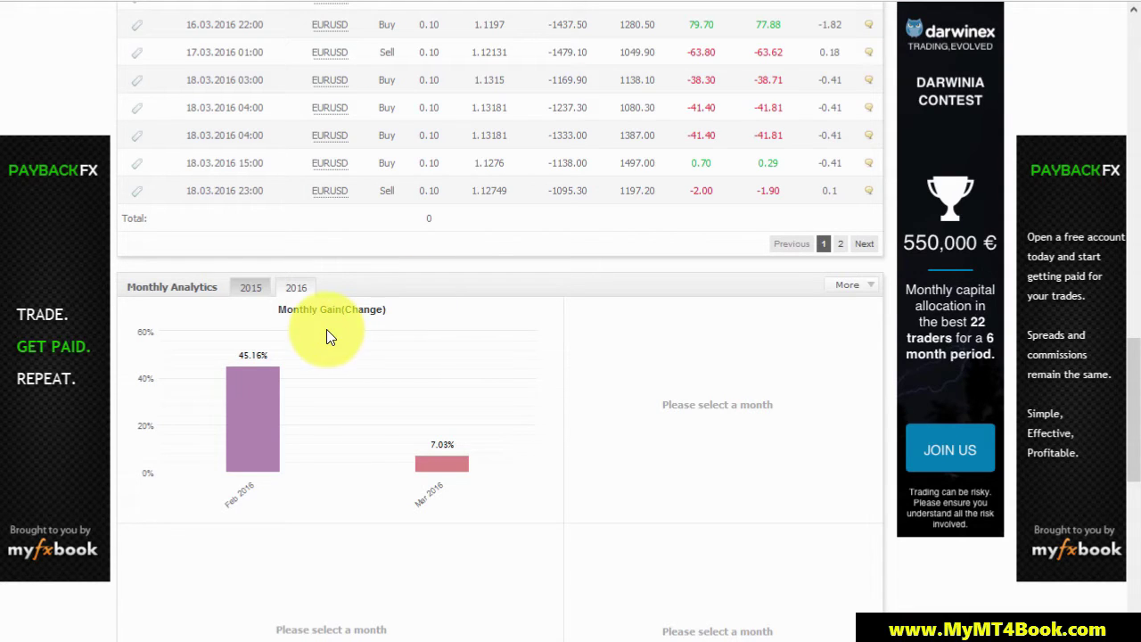
left_click(259, 291)
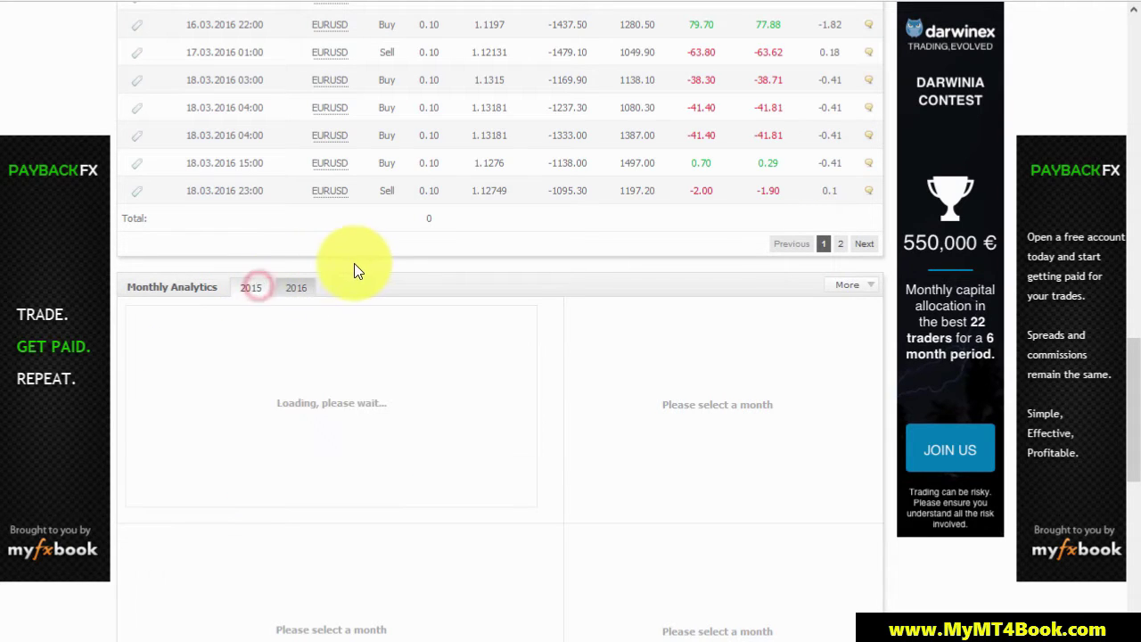
scroll(357, 267, "up", 3)
scroll(357, 265, "up", 15)
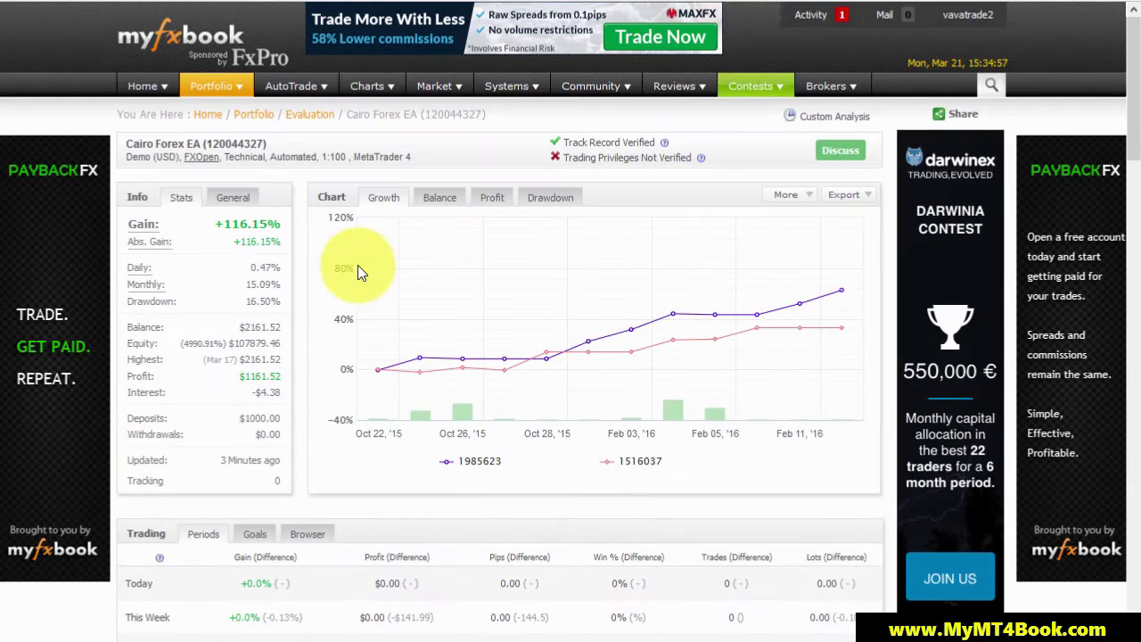
Step: Untick magic numbers 1516037 and 1985623, clear the 1000 custom deposit, and re-analyze
left_click(338, 176)
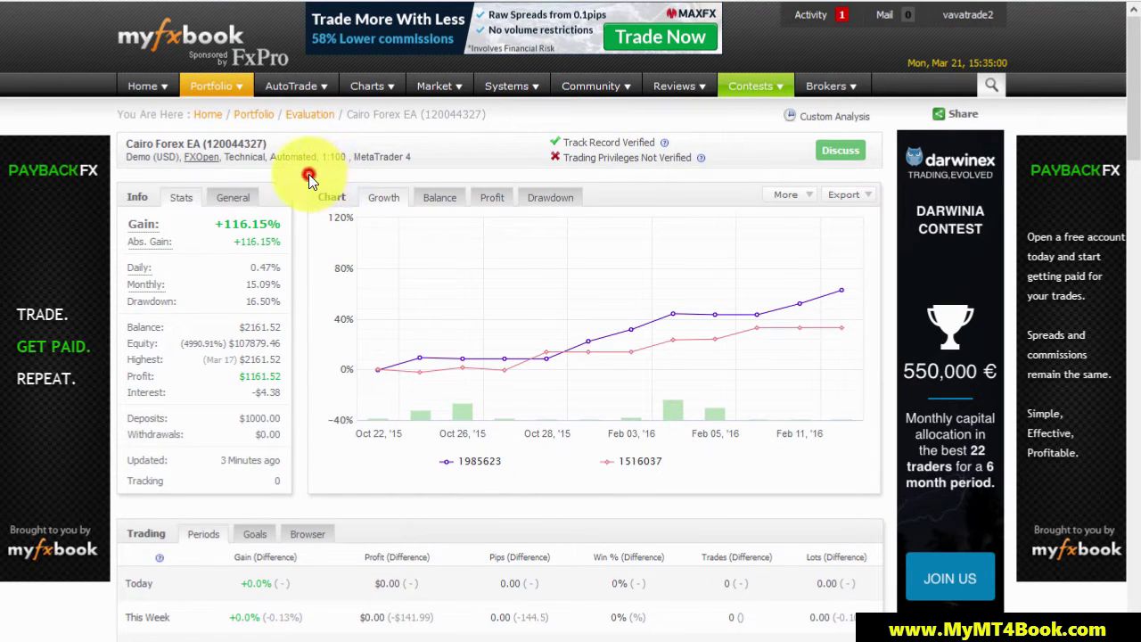
left_click(835, 116)
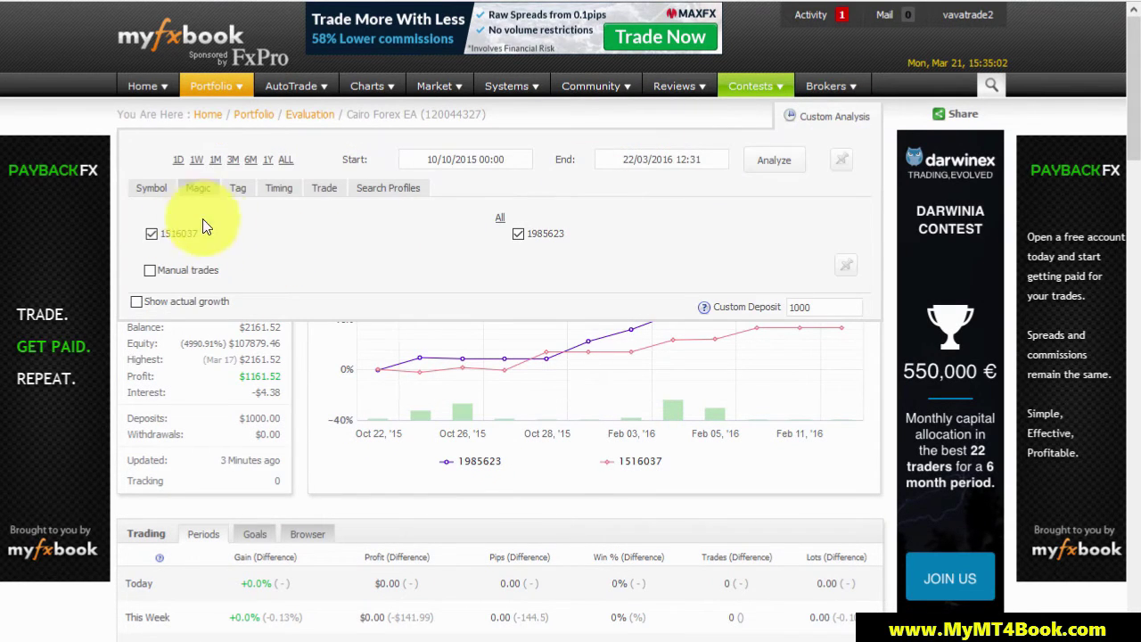
left_click(182, 232)
left_click(523, 237)
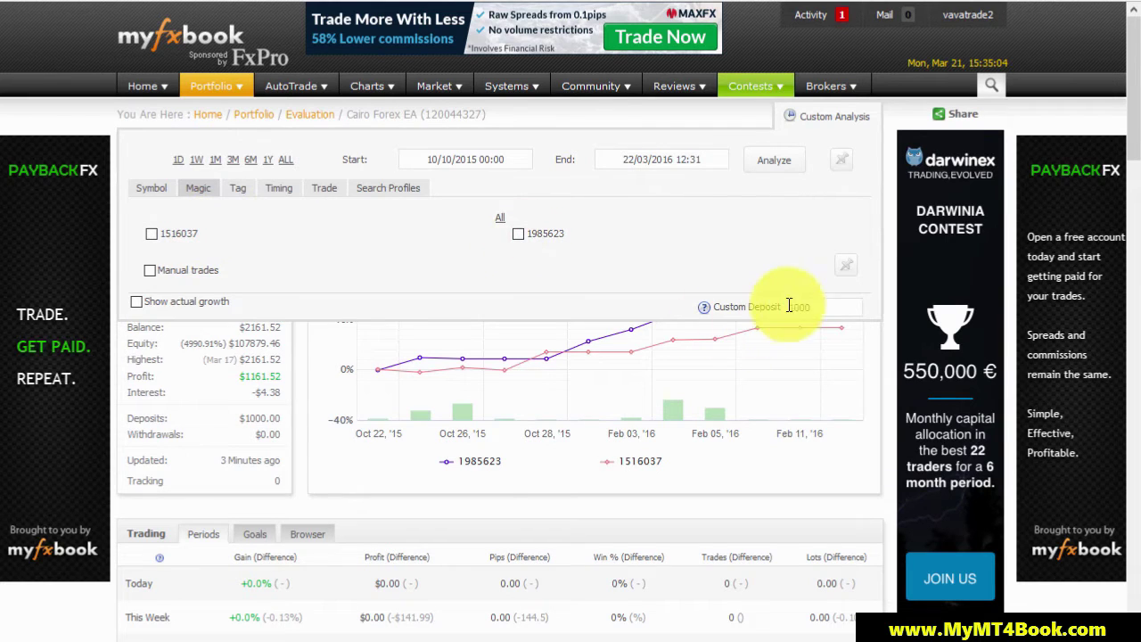
left_click_drag(788, 306, 830, 306)
key("BackSpace")
left_click(766, 159)
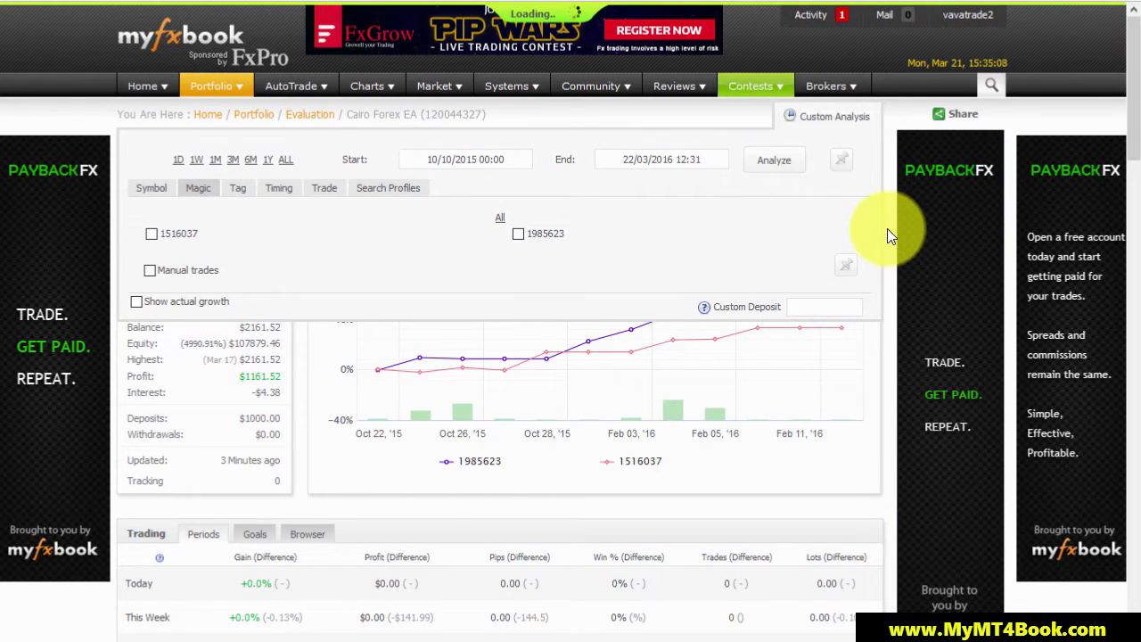
Step: Turn Show actual growth back on under the Magic filter and re-analyze the whole account
left_click(790, 119)
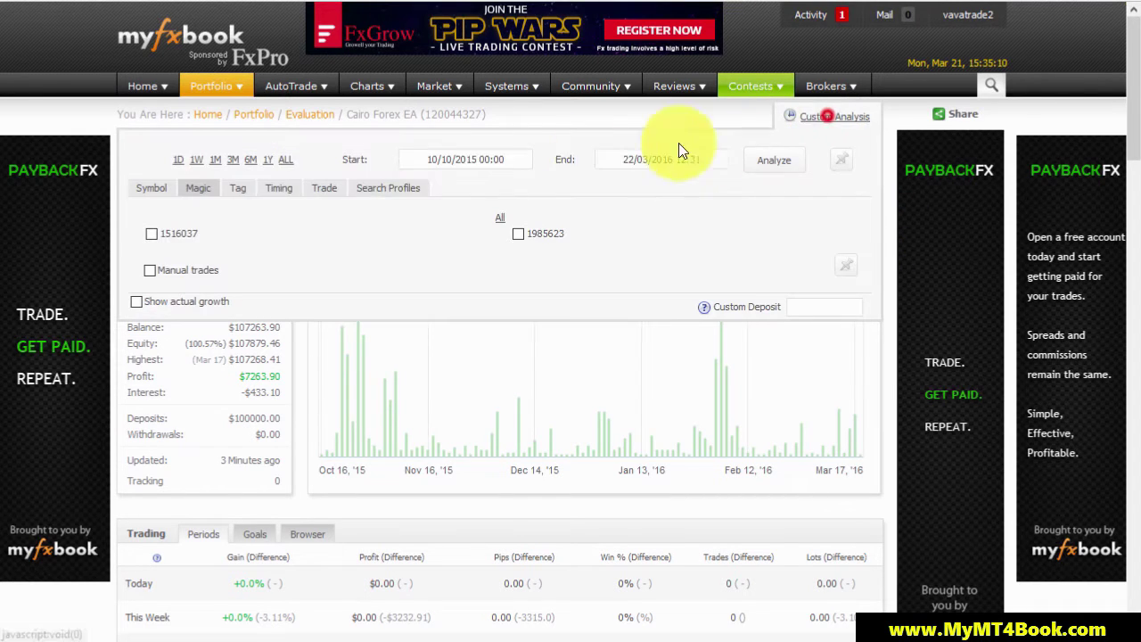
left_click(153, 187)
left_click(192, 189)
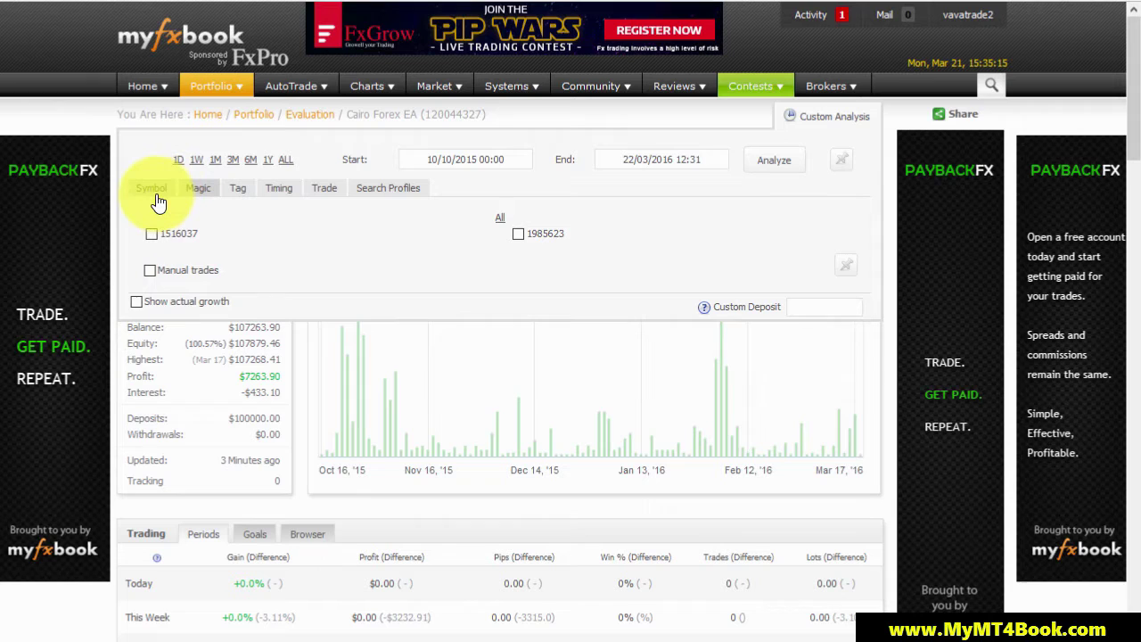
left_click(204, 301)
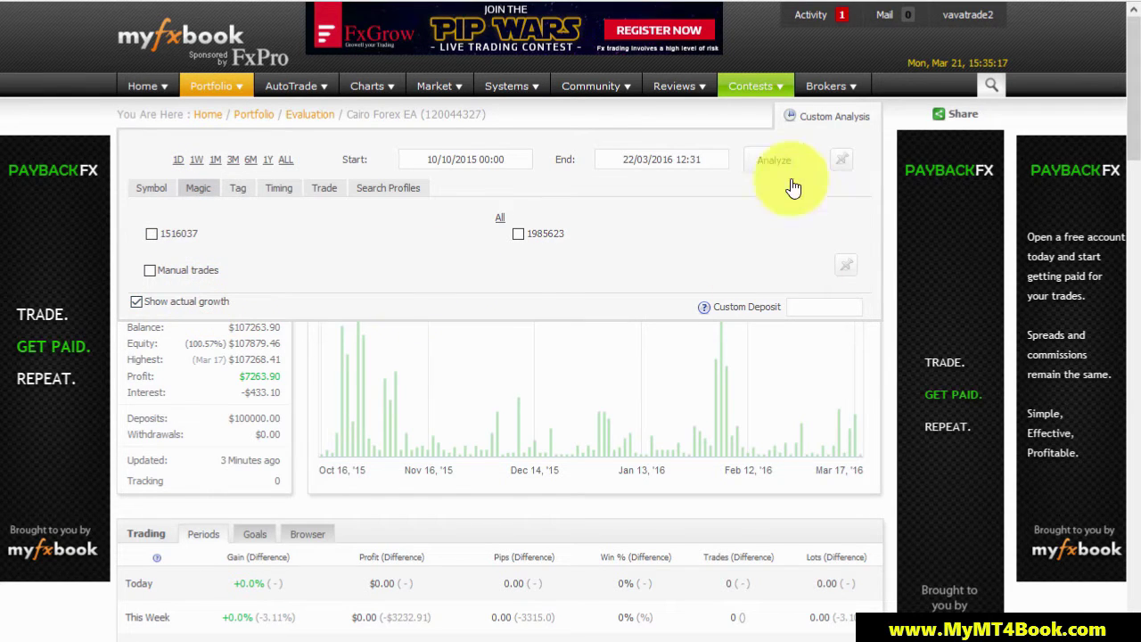
left_click(760, 154)
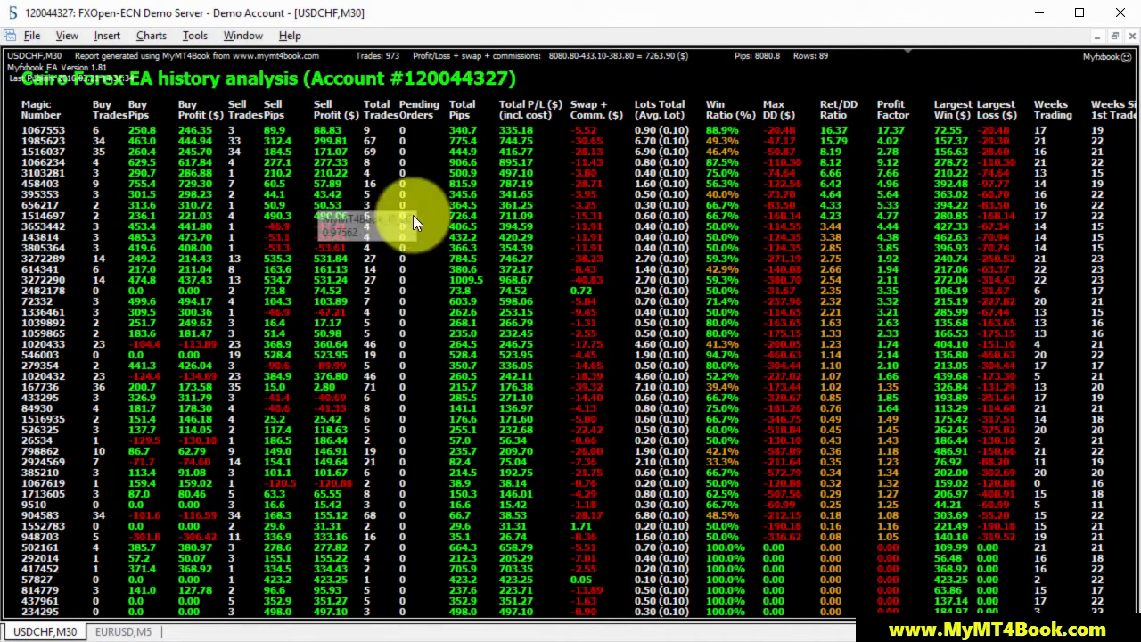
Step: Inspect a magic-number label's properties in the MT4 report and close without changes
right_click(58, 220)
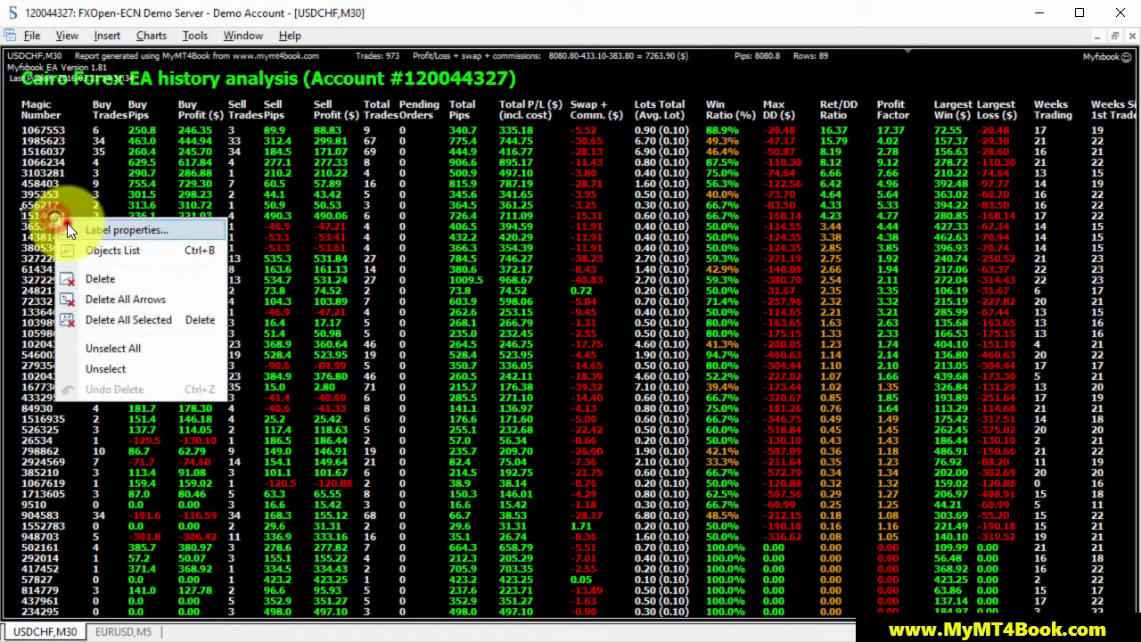
left_click(69, 230)
key("Tab")
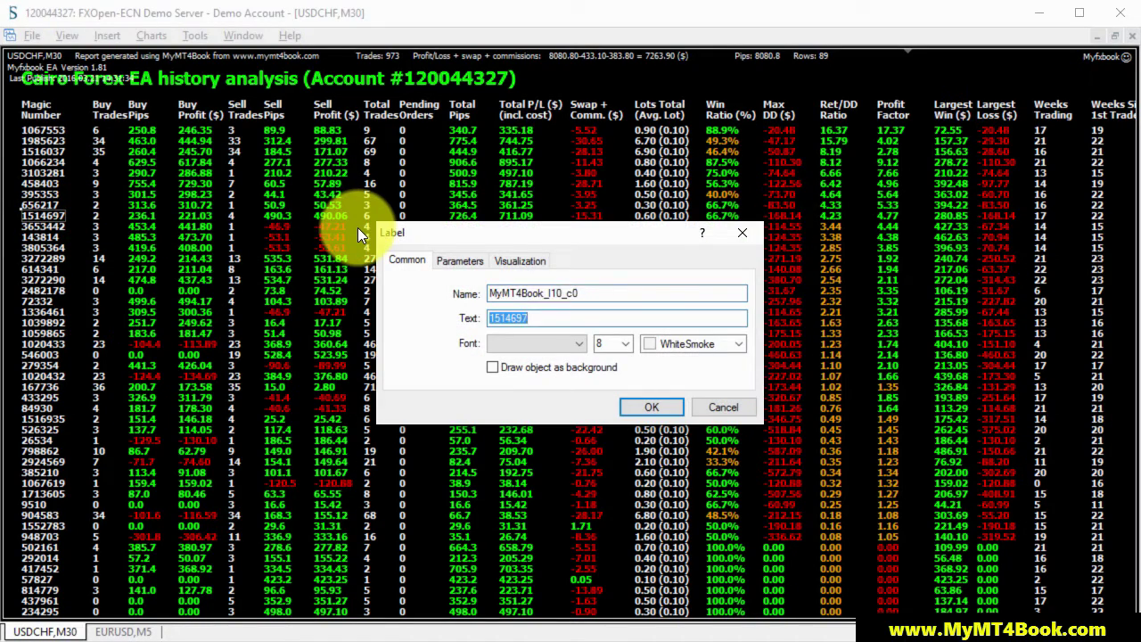
key("Escape")
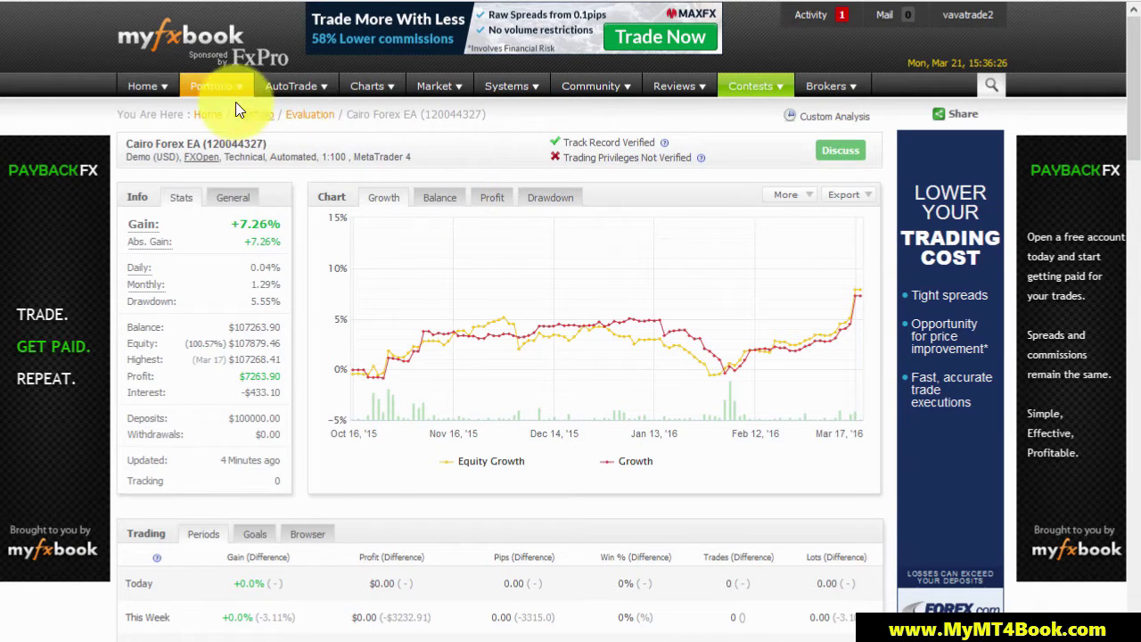
Step: Open the Cairo Forex EA account's edit form under Settings > Accounts > Evaluation
left_click(249, 372)
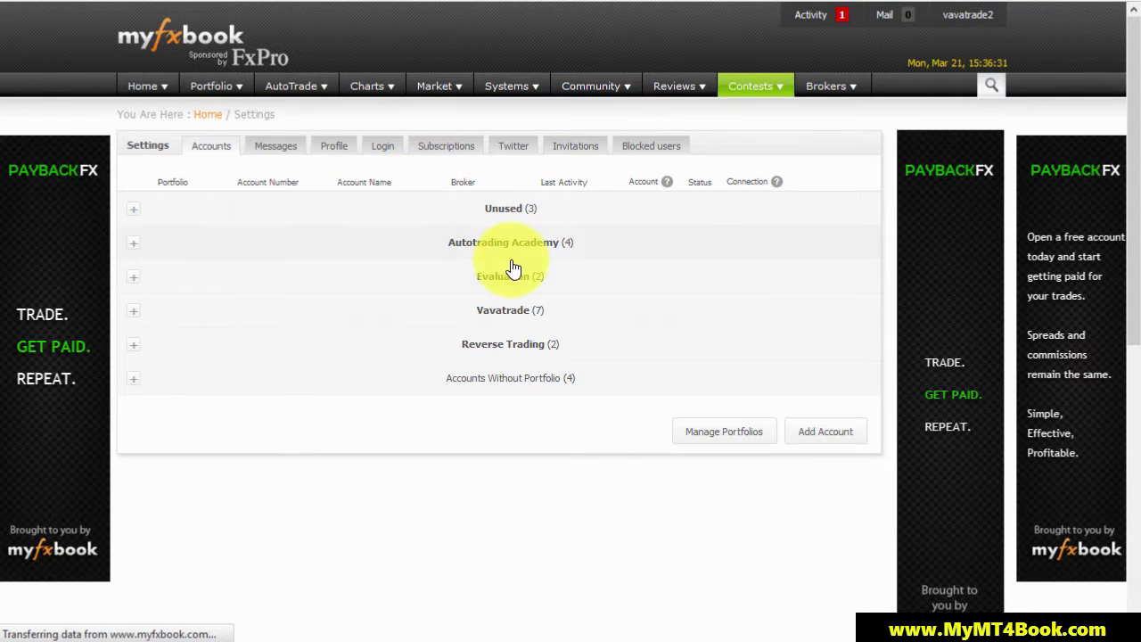
left_click(503, 275)
left_click(818, 312)
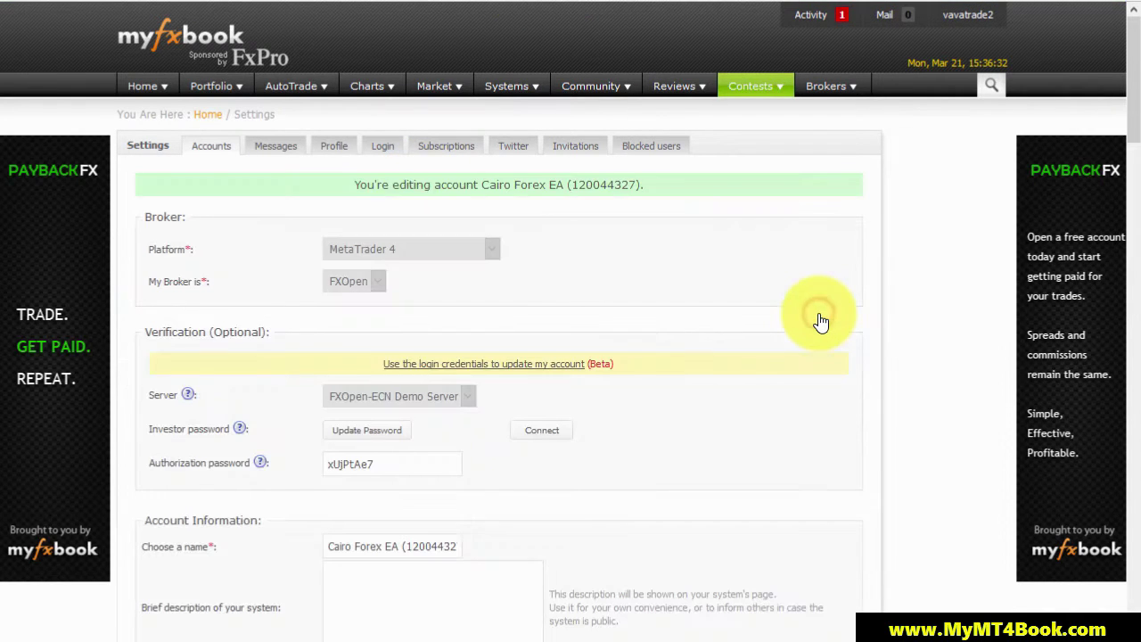
scroll(817, 313, "down", 2)
scroll(817, 313, "down", 3)
Step: Find magic number 1514697 on the edit form and tick it
key("ctrl+f")
type("1514697")
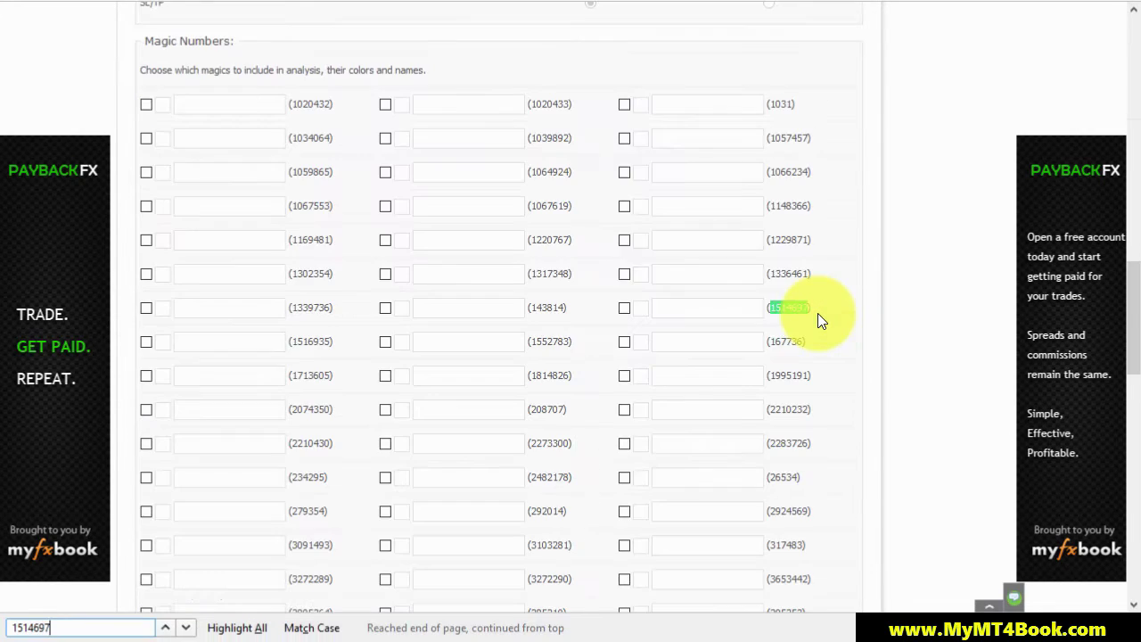
left_click(623, 308)
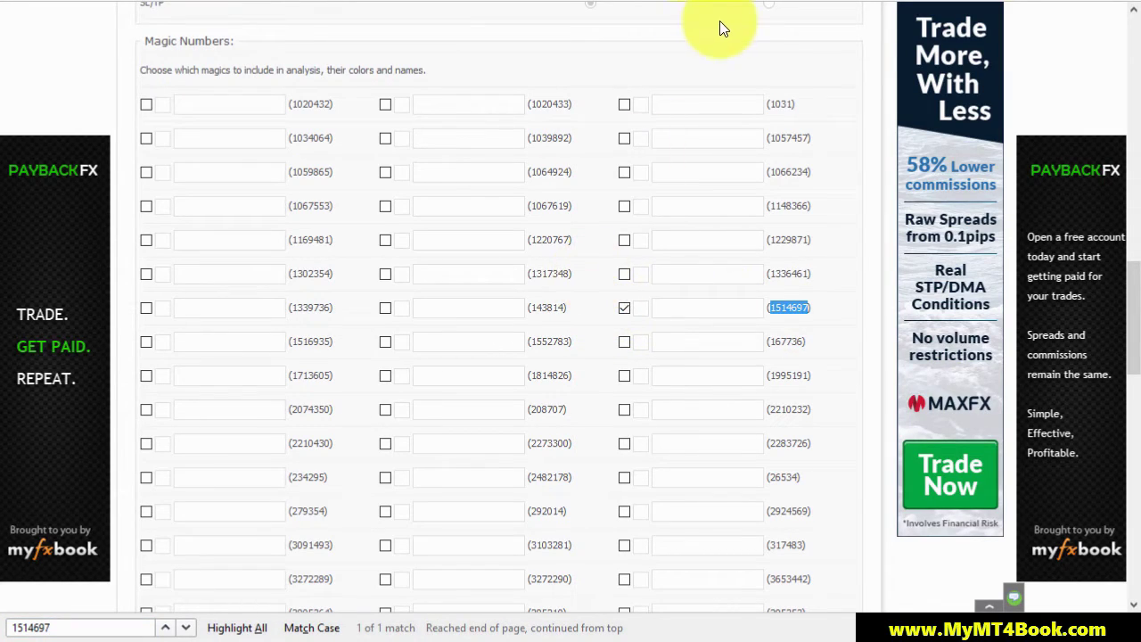
key("alt+Tab")
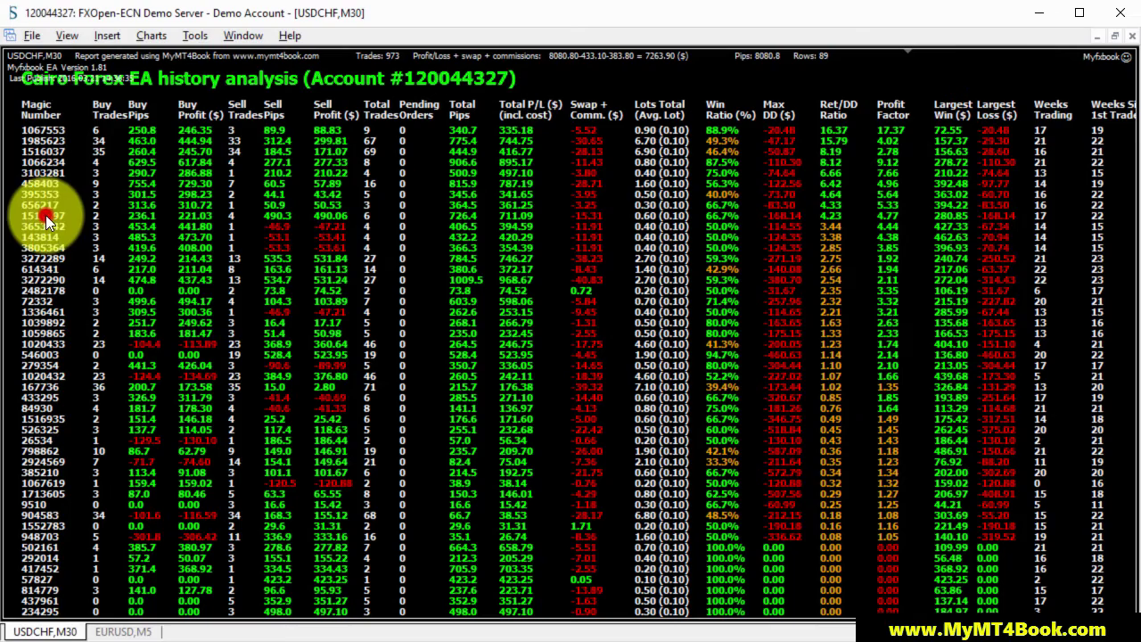
Step: Copy magic number 656217 from the MT4 report and tick it in Myfxbook
left_click(45, 212)
right_click(45, 212)
left_click(89, 199)
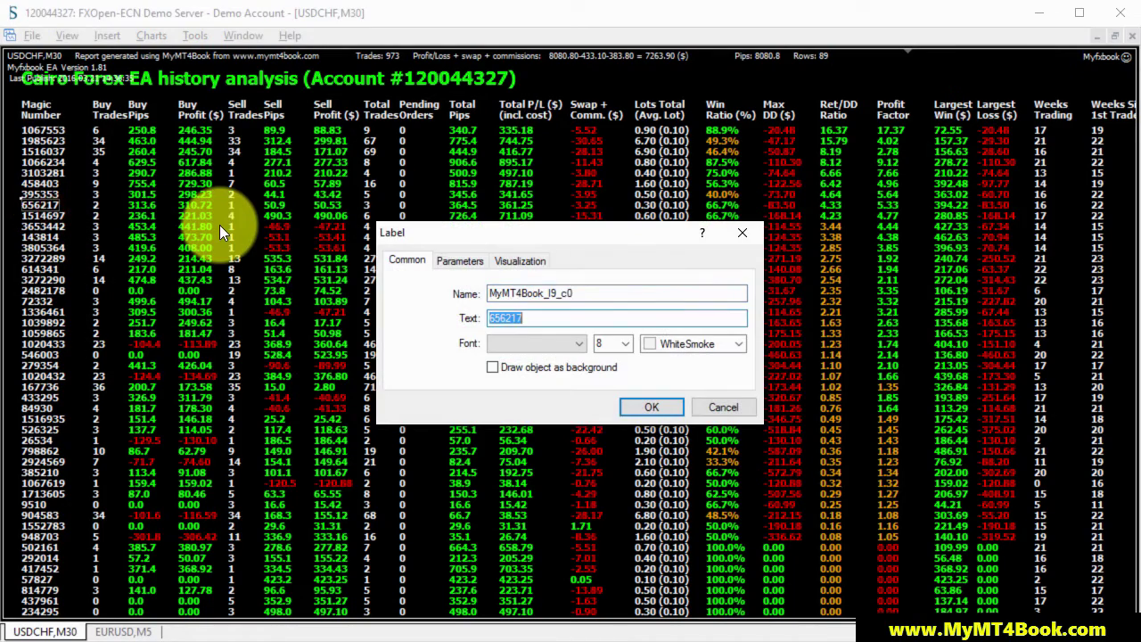
key("Escape")
key("alt+Tab")
key("ctrl+f")
type("656217")
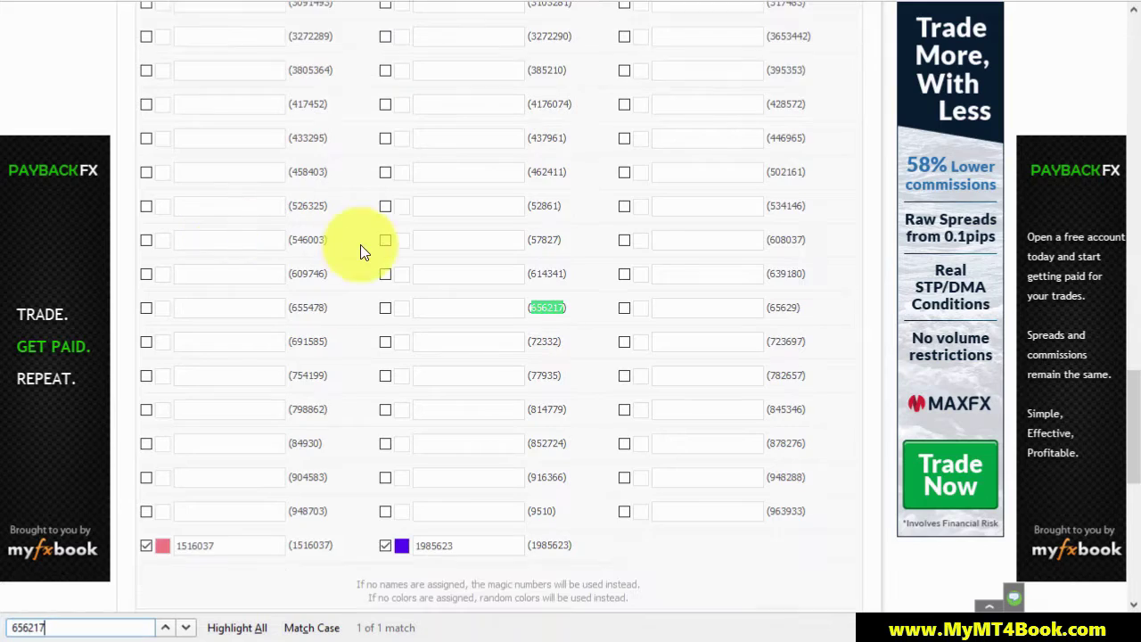
left_click(384, 307)
Step: Copy magic number 395353 from the MT4 report and tick it in Myfxbook
key("alt+Tab")
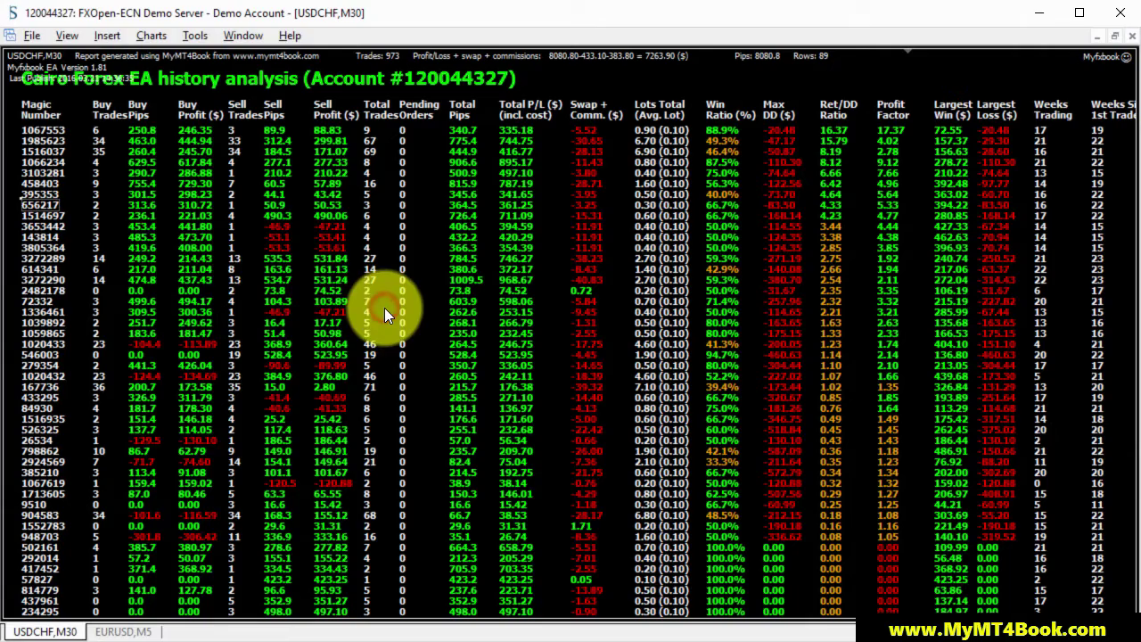
right_click(42, 192)
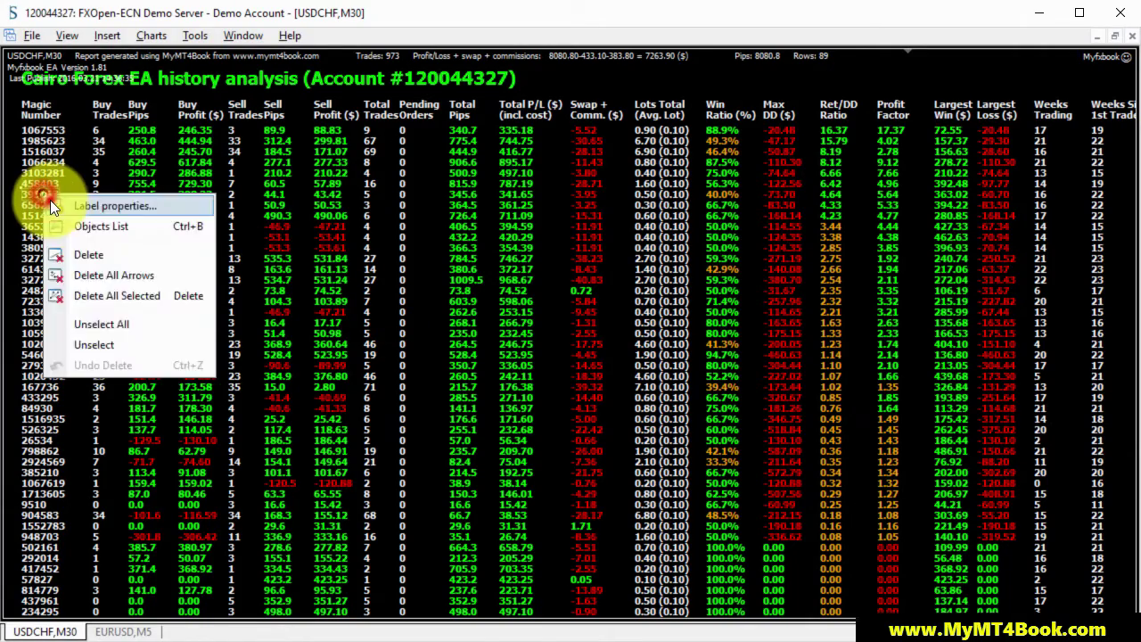
left_click(50, 201)
key("Tab")
key("ctrl+c")
key("Escape")
key("alt+Tab")
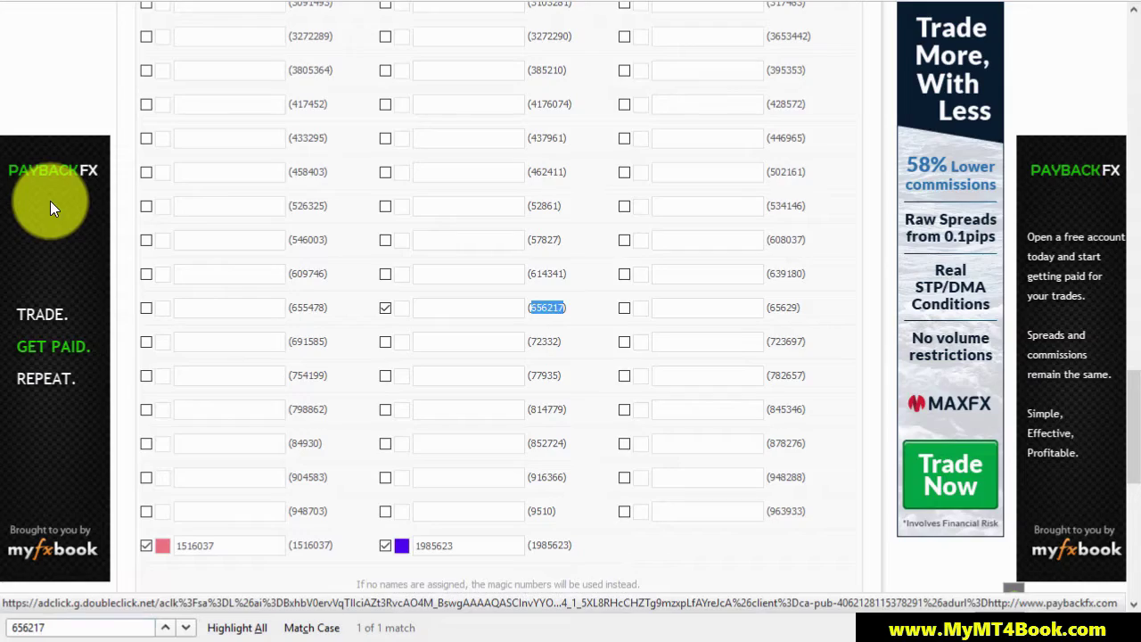
key("ctrl+f")
key("ctrl+v")
left_click(624, 70)
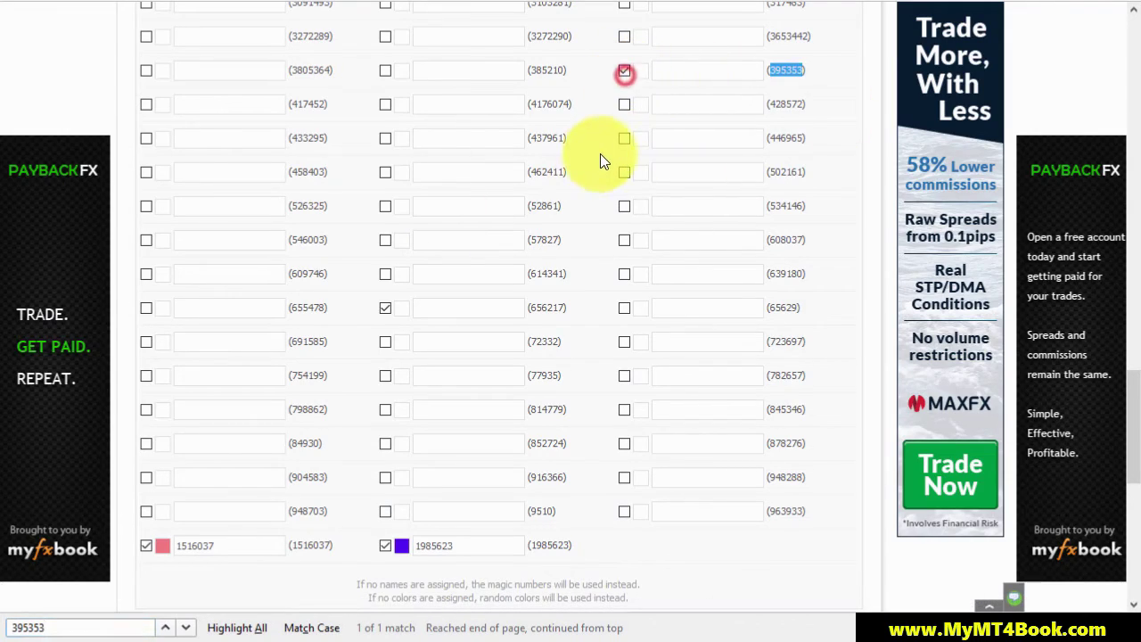
Step: Copy magic number 458403 from the MT4 report and tick it in Myfxbook
key("alt+Tab")
right_click(40, 187)
left_click(54, 191)
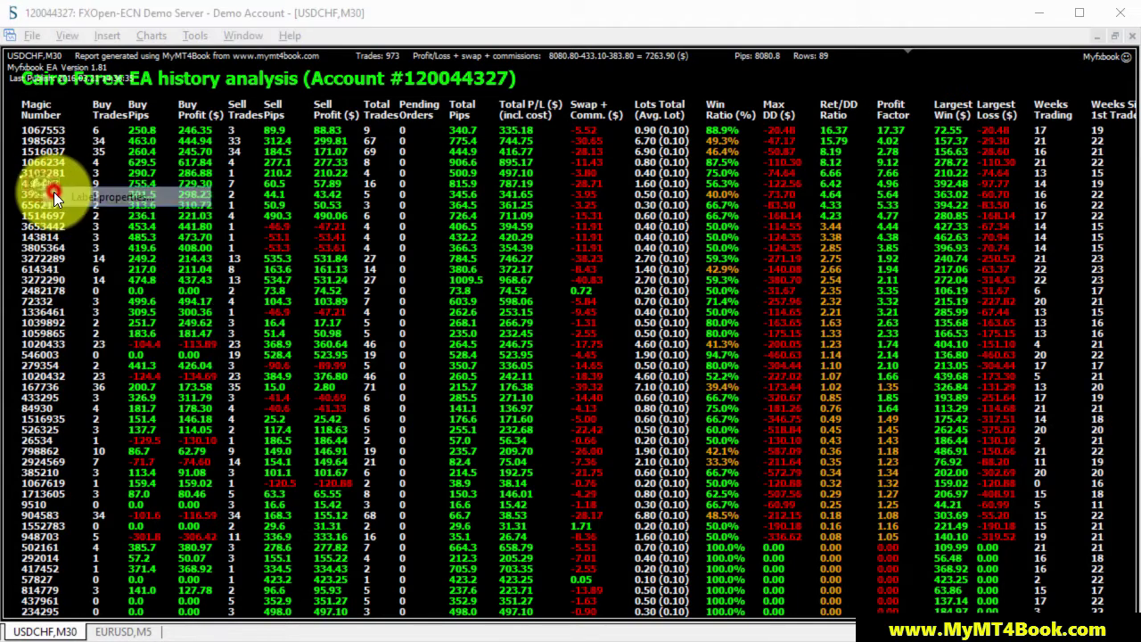
key("alt+Tab")
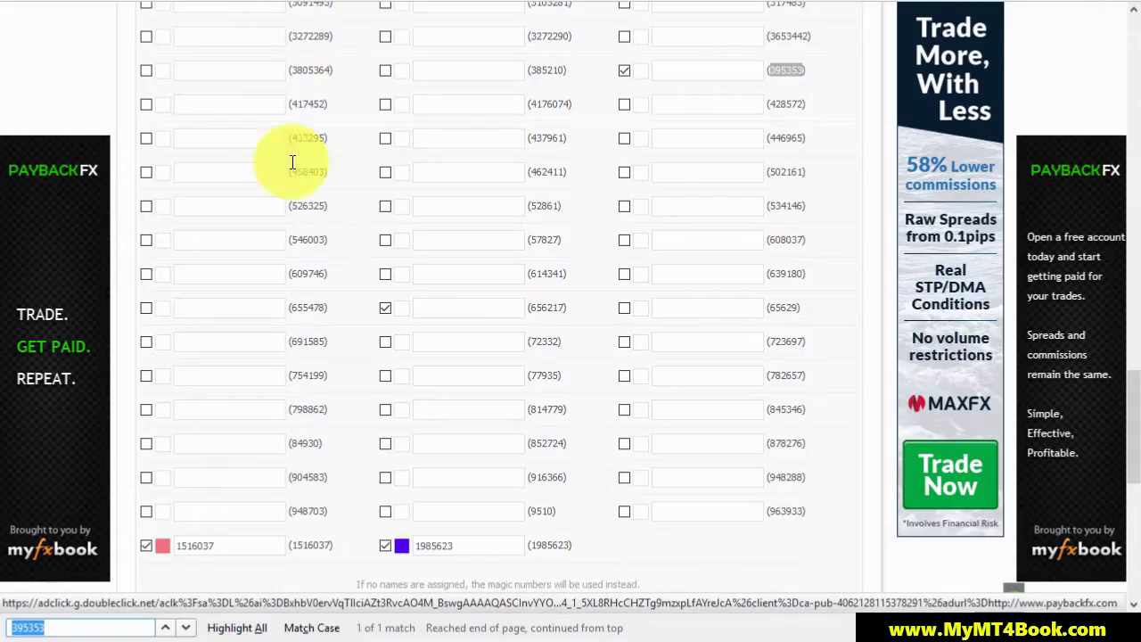
key("ctrl+f")
key("ctrl+v")
left_click(146, 172)
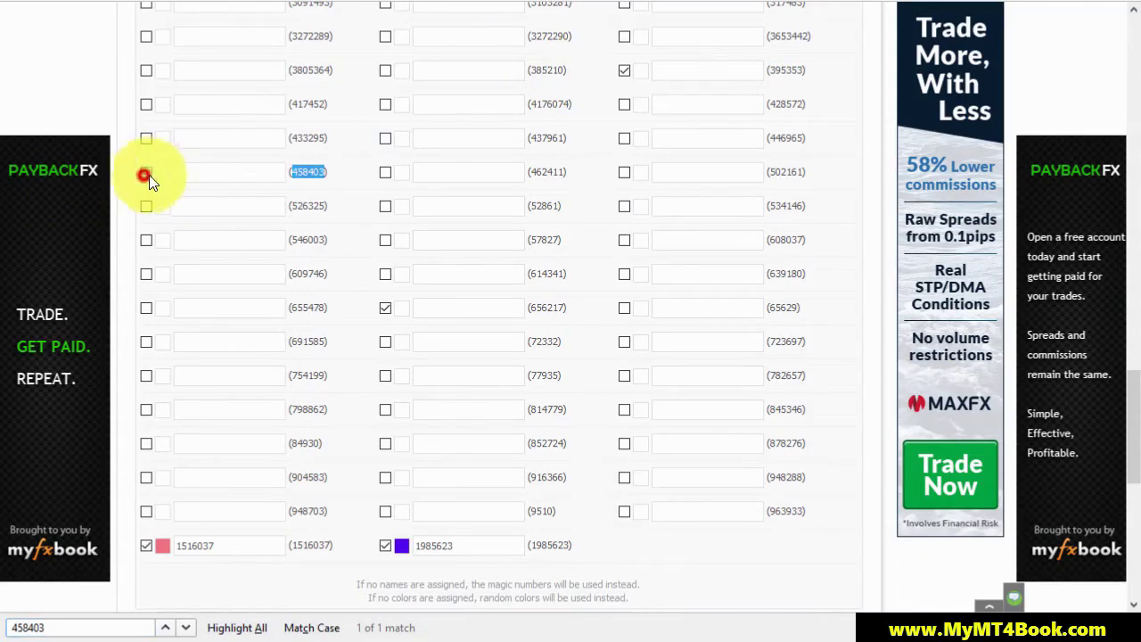
Step: Copy magic number 3103281 from the MT4 report and tick it in Myfxbook
key("alt+Tab")
double_click(37, 183)
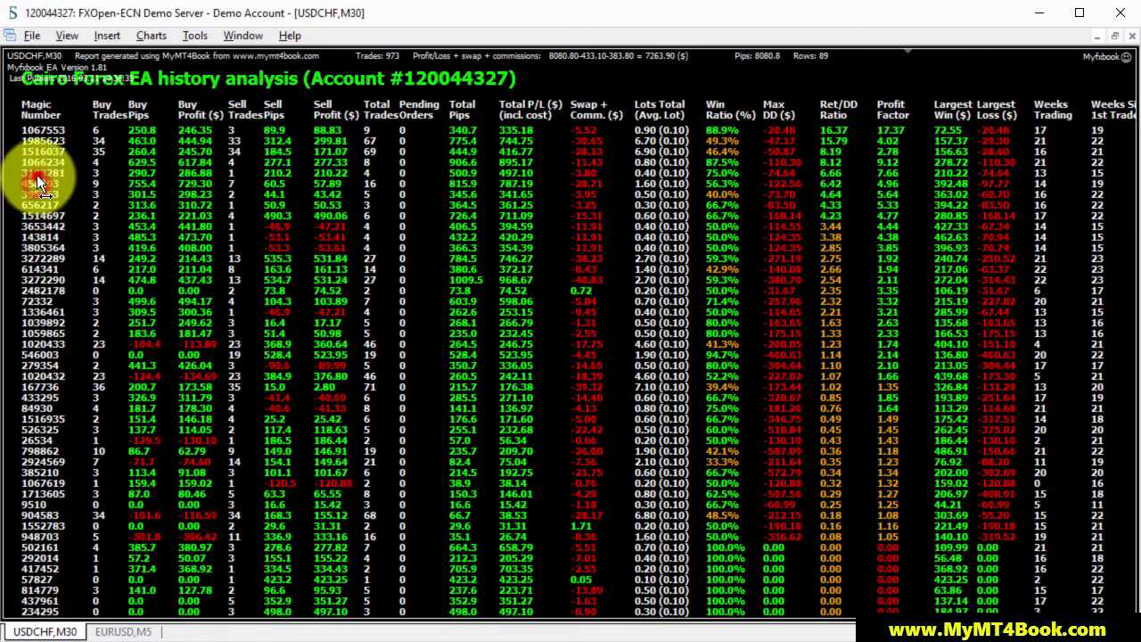
right_click(36, 184)
left_click(46, 183)
key("Tab")
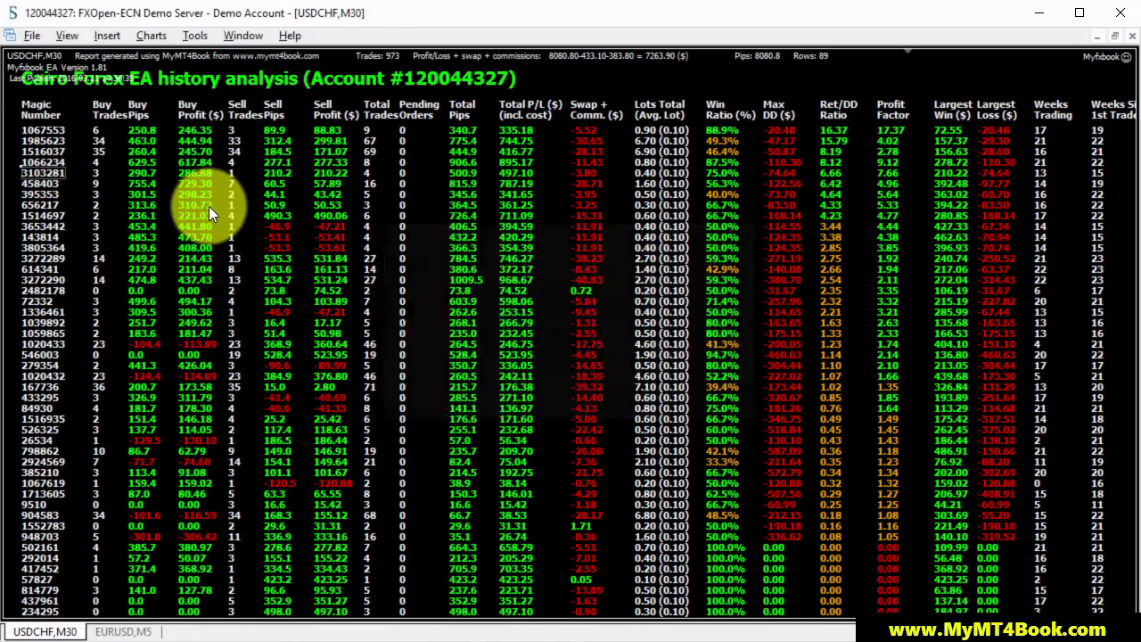
key("Escape")
key("alt+Tab")
key("ctrl+f")
key("ctrl+v")
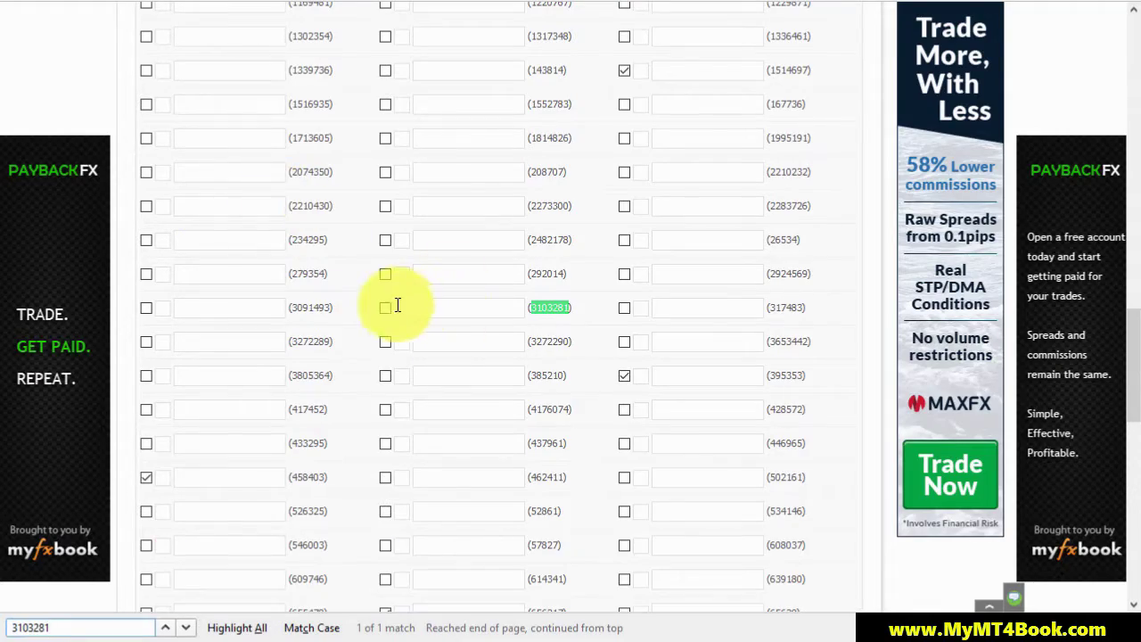
left_click(383, 308)
Step: Copy magic number 1066234 from the MT4 report and tick it in Myfxbook
key("alt+Tab")
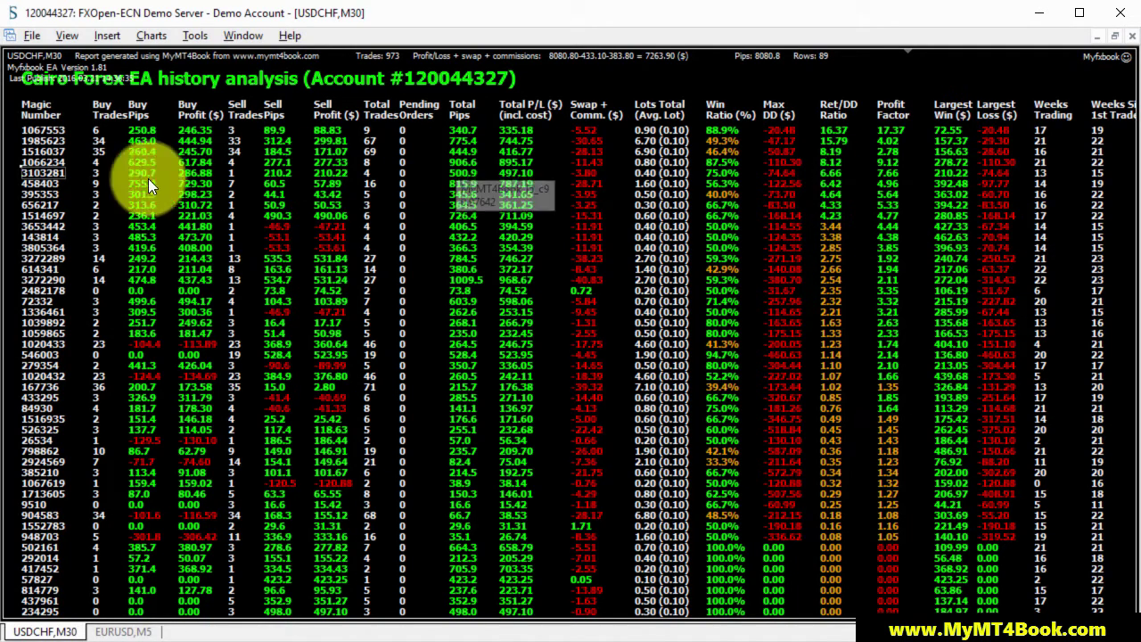
right_click(47, 167)
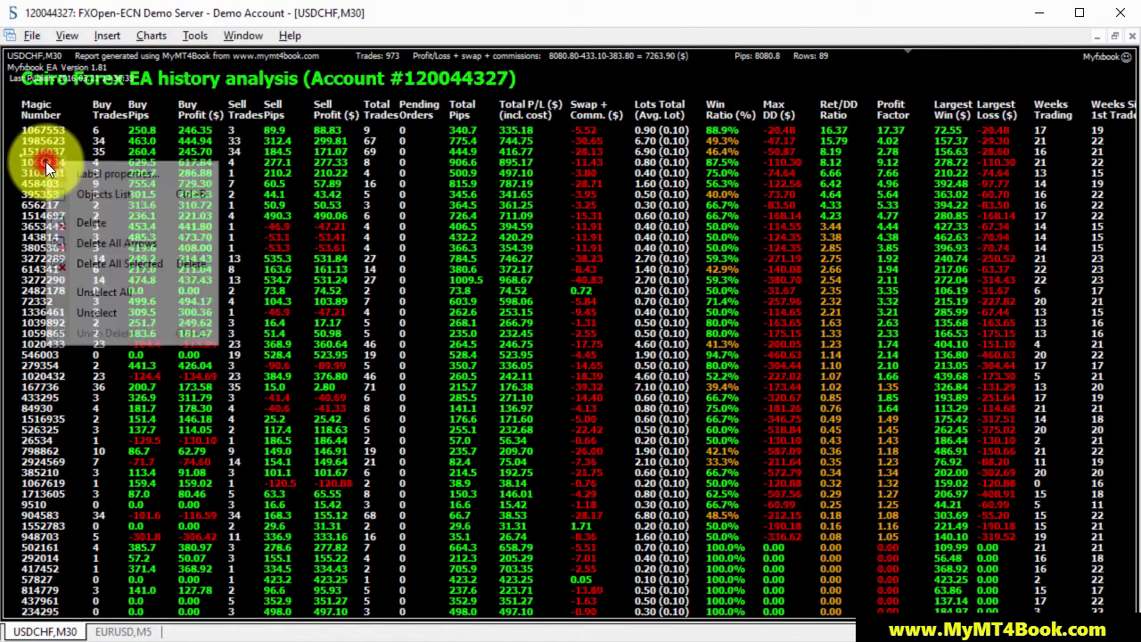
left_click(116, 173)
key("Escape")
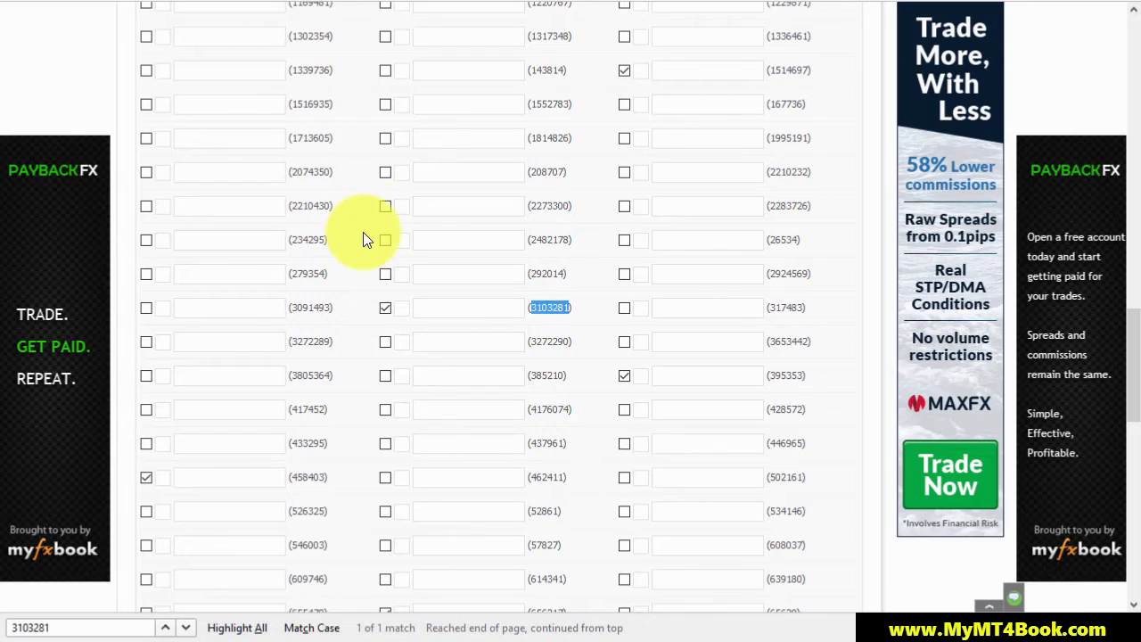
key("ctrl+v")
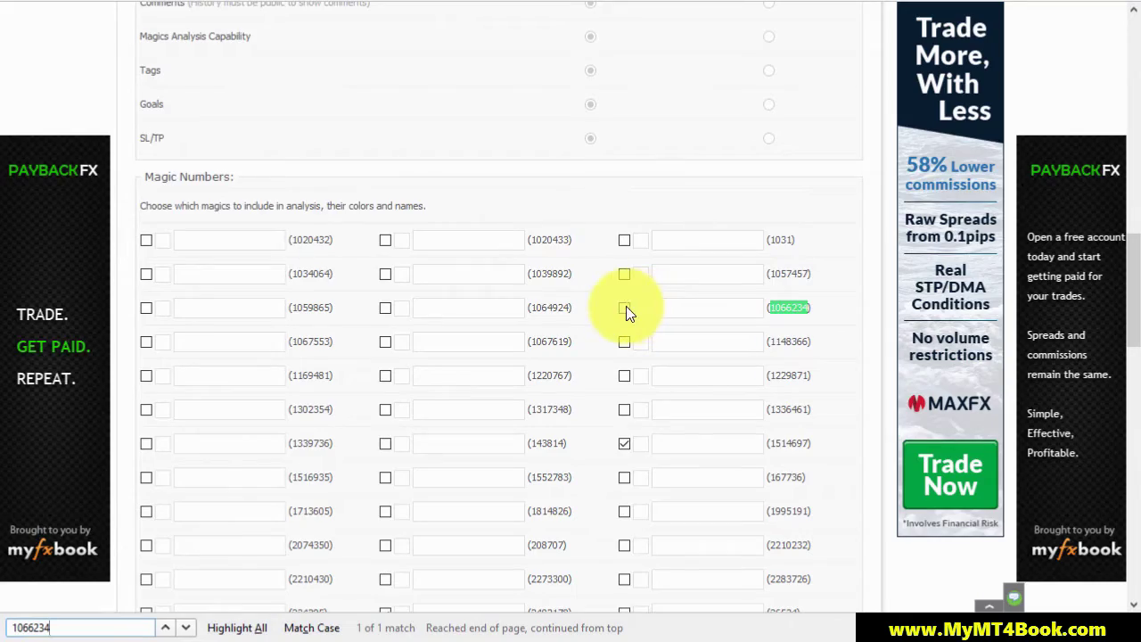
left_click(626, 308)
Step: Copy another magic number from the MT4 report and search for it on the Myfxbook form
key("alt+Tab")
right_click(51, 171)
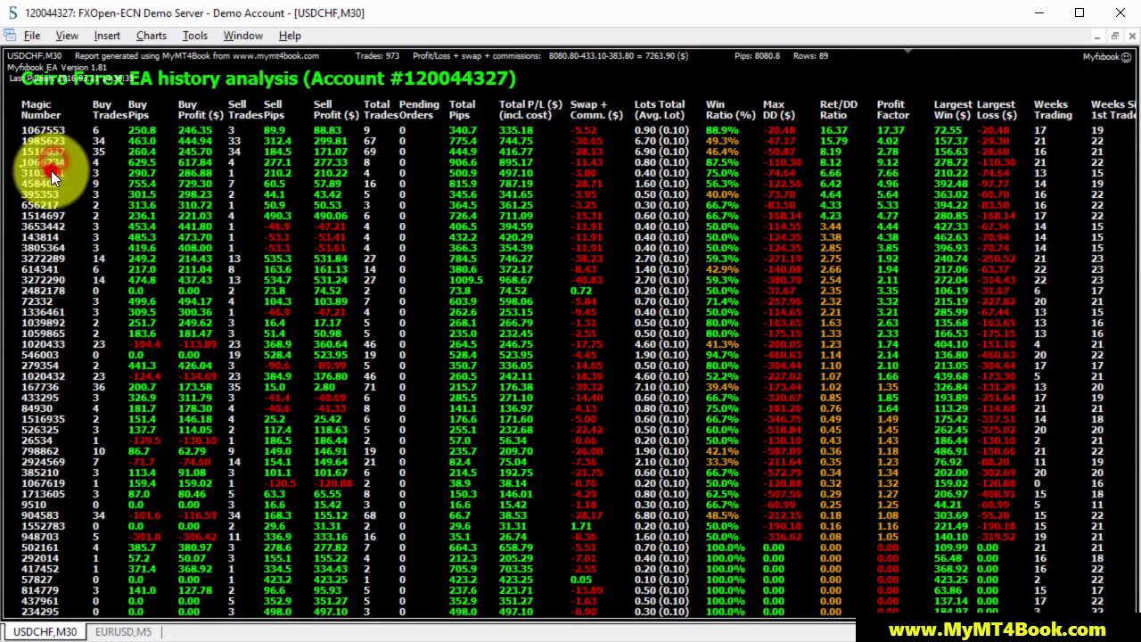
left_click(59, 180)
key("Escape")
key("alt+Tab")
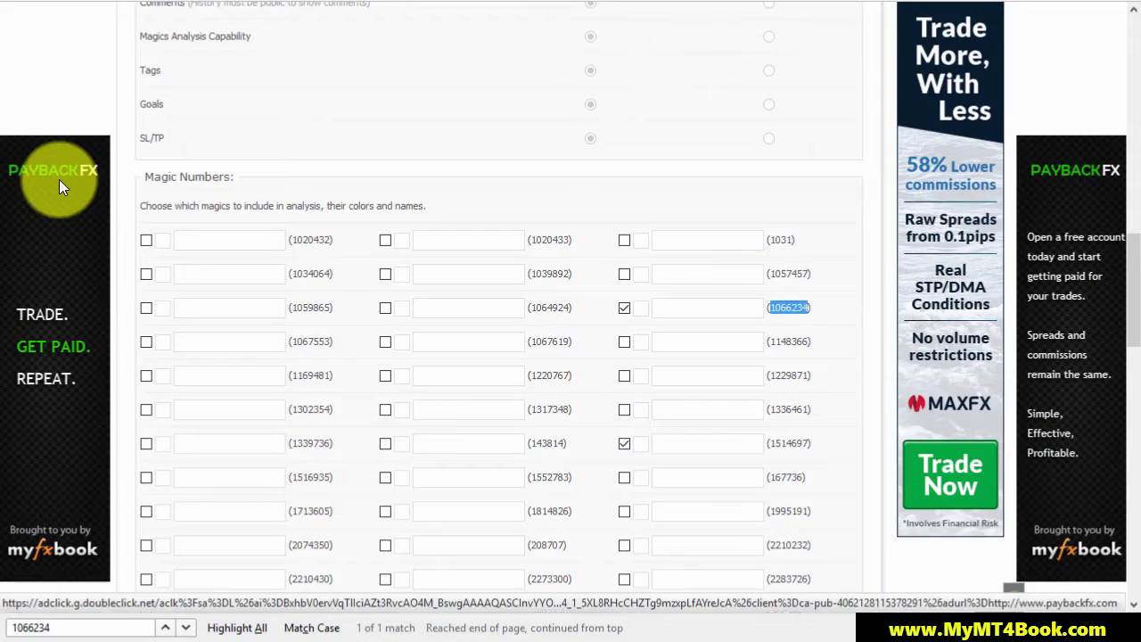
key("ctrl+v")
Step: Copy magic number 1067553, tick it in Myfxbook, and scroll to the form's bottom
key("alt+Tab")
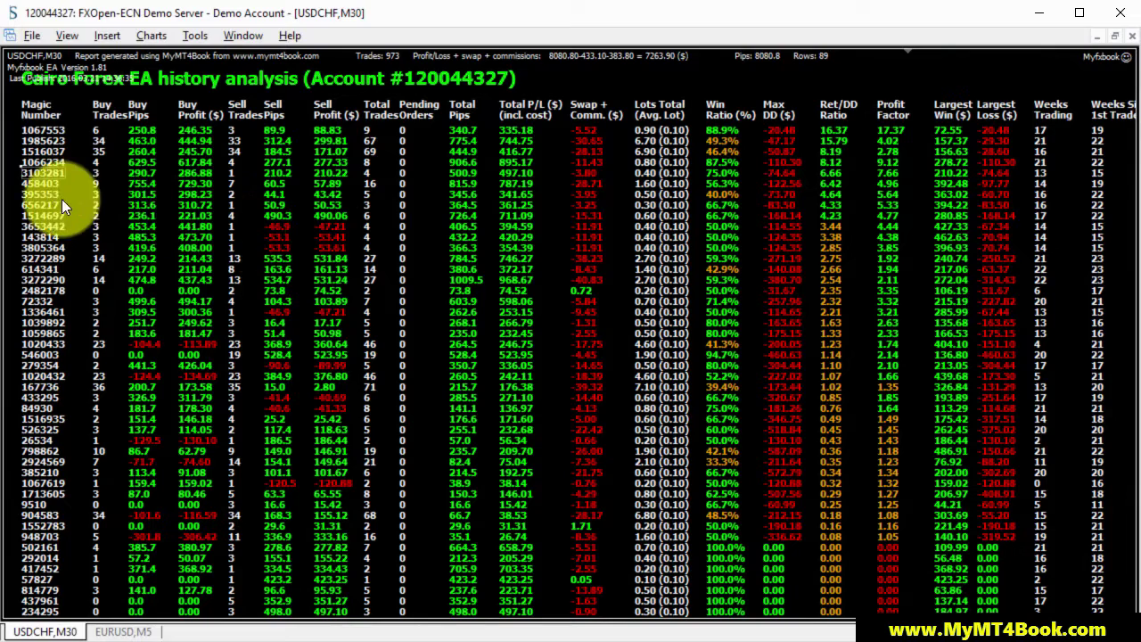
mouse_move(43, 152)
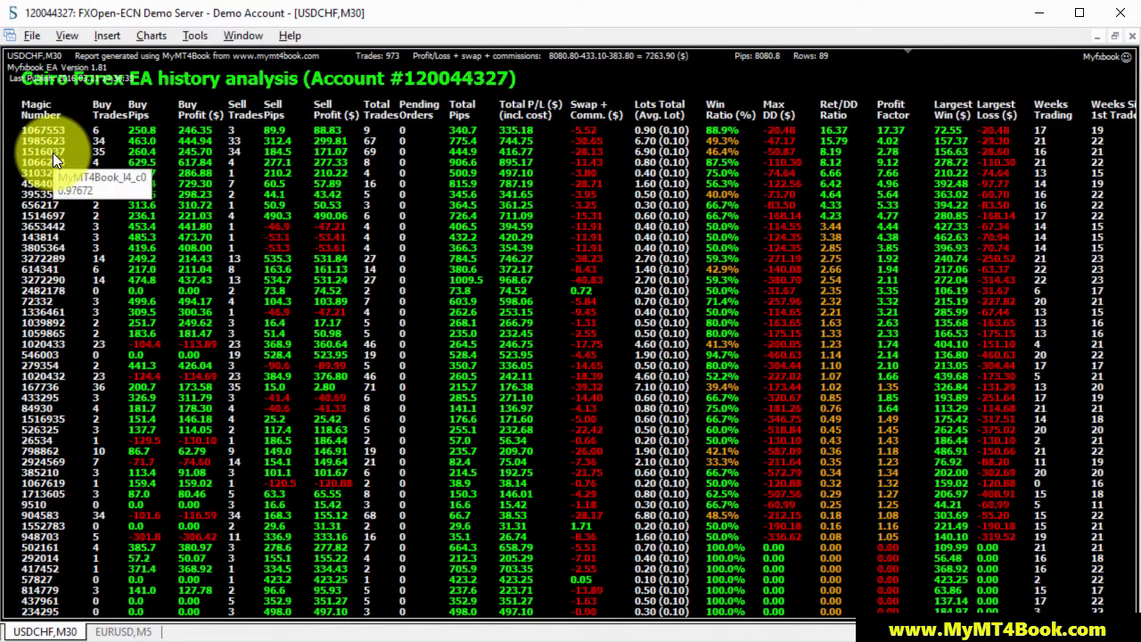
right_click(63, 134)
left_click(63, 134)
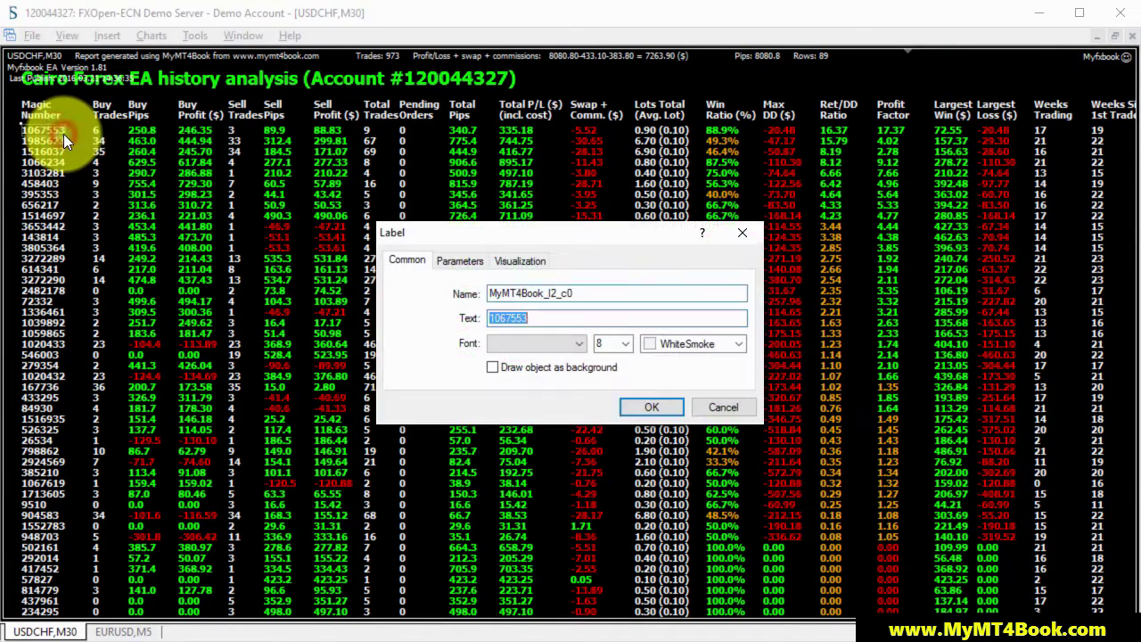
key("Escape")
key("alt+Tab")
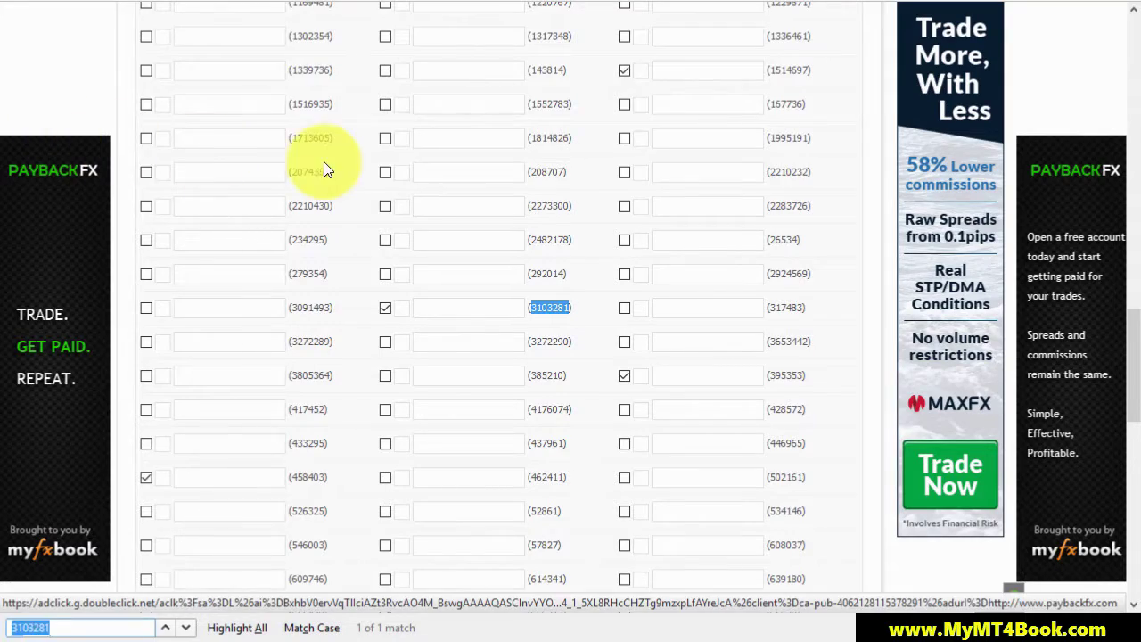
type("1067553")
left_click(146, 307)
scroll(499, 298, "down", 10)
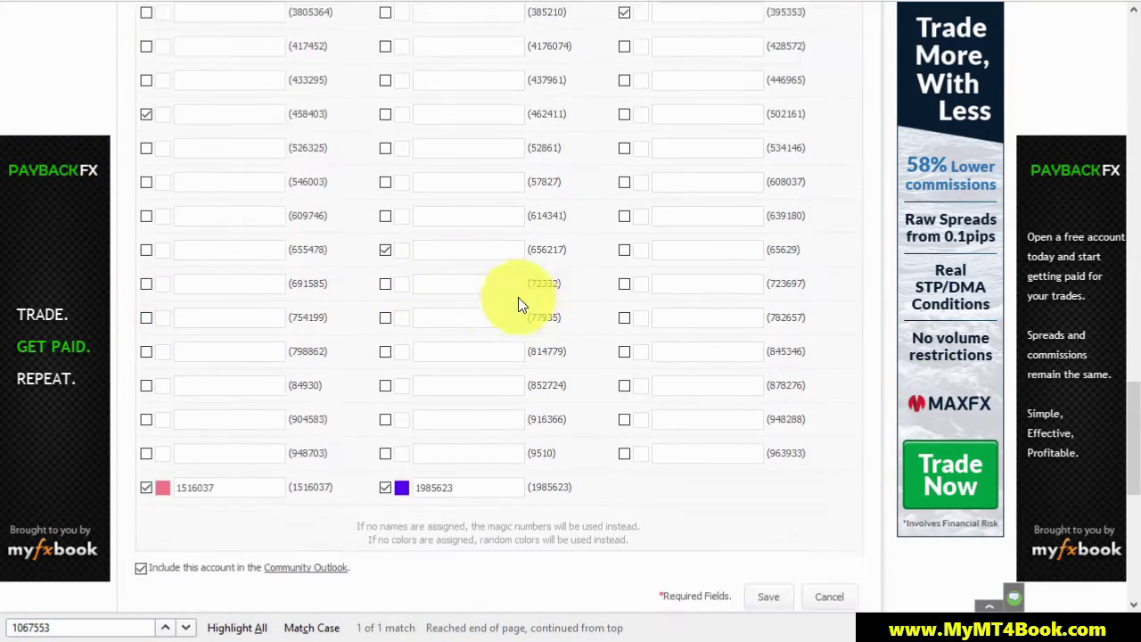
scroll(518, 298, "down", 5)
Step: Save the magic-number settings and open the Cairo Forex EA account page
left_click(764, 95)
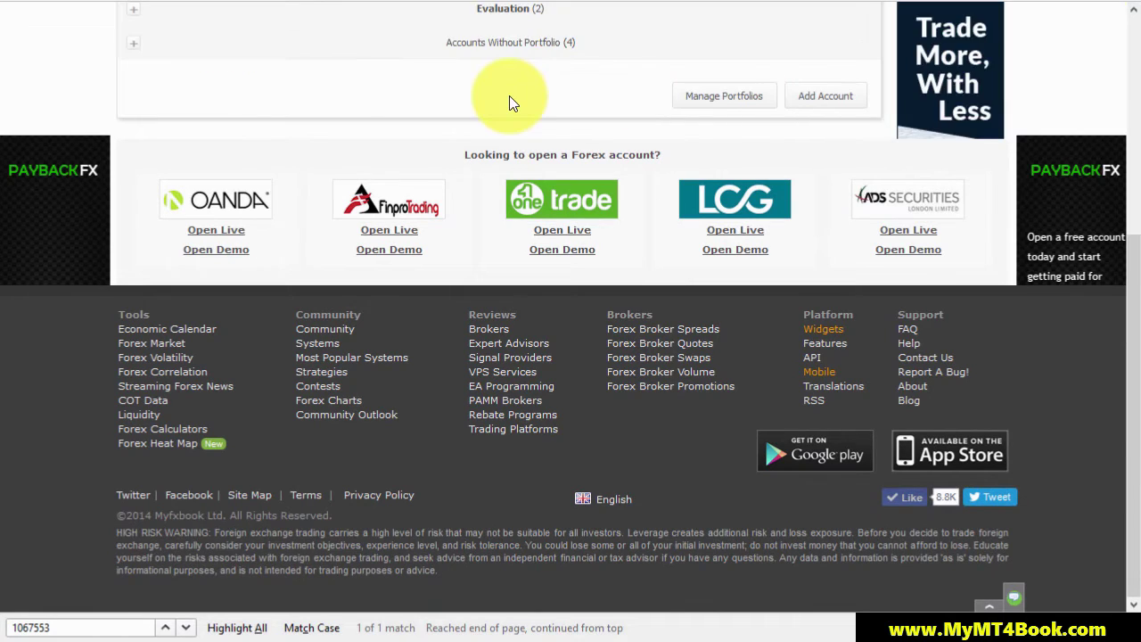
scroll(479, 120, "up", 5)
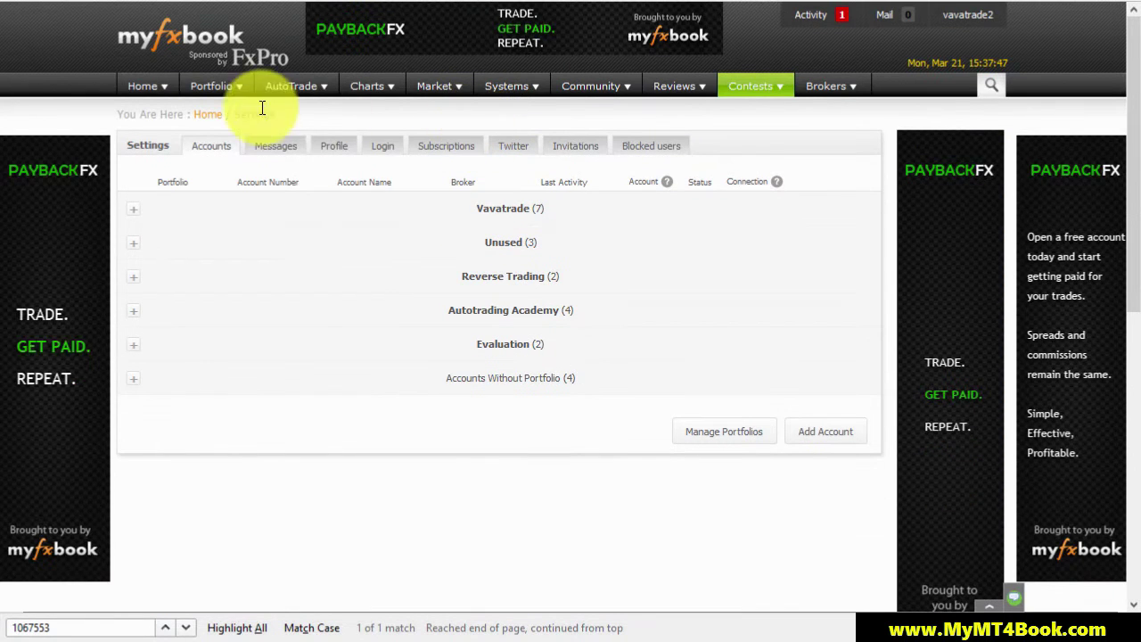
left_click(382, 166)
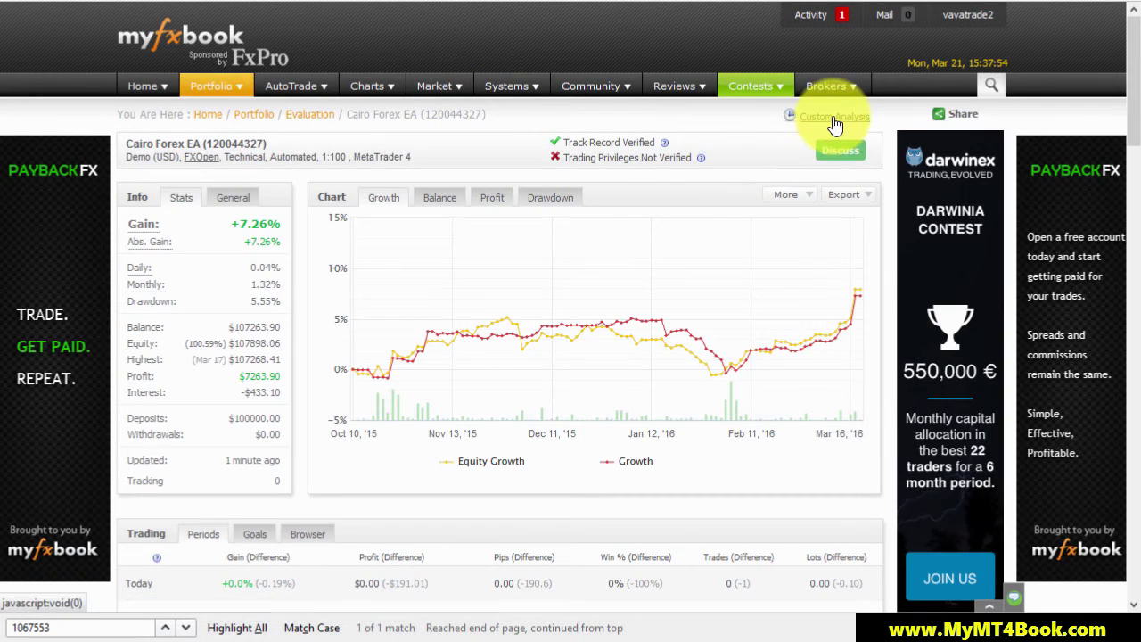
Step: Analyze all magic numbers with a 1000 deposit, without actual growth or manual trades
left_click(835, 121)
left_click(194, 187)
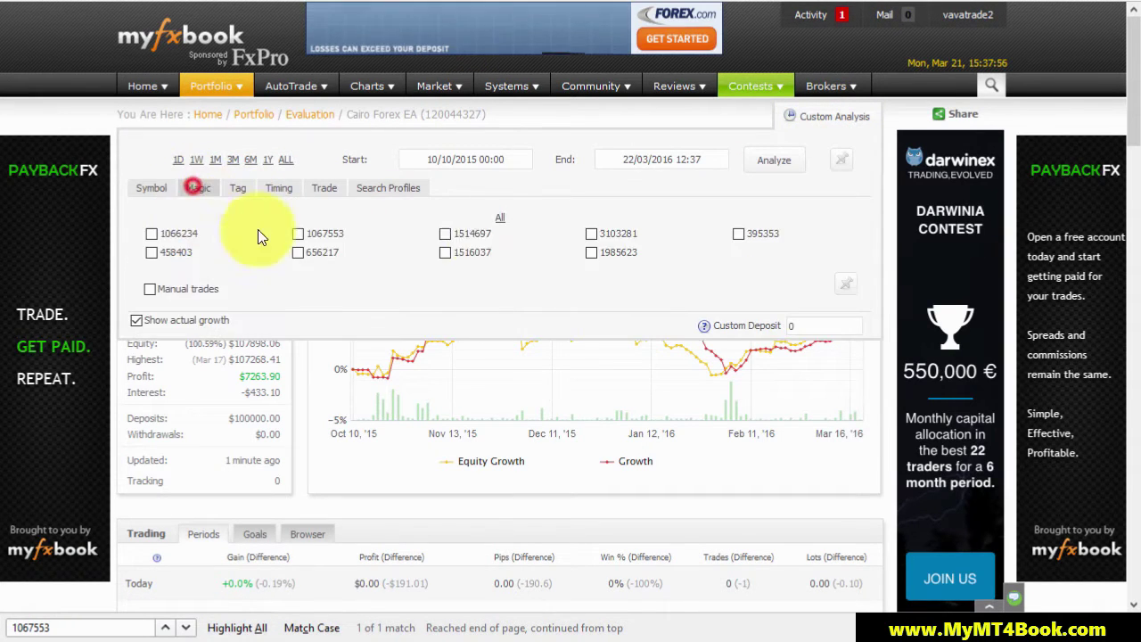
left_click(500, 217)
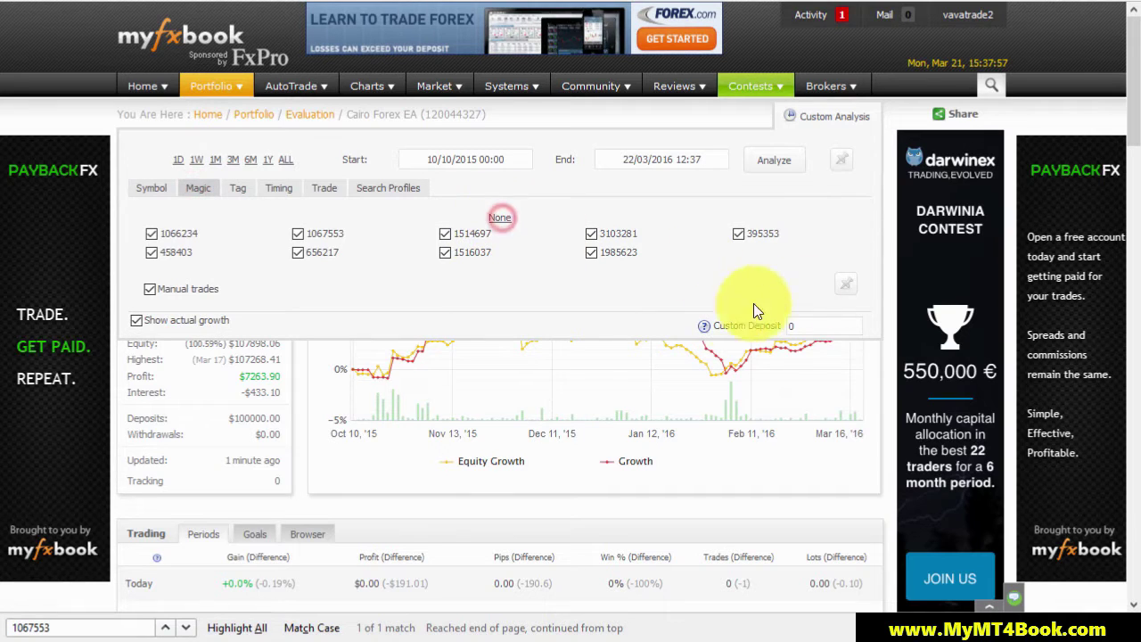
left_click(194, 321)
left_click(822, 326)
type("10")
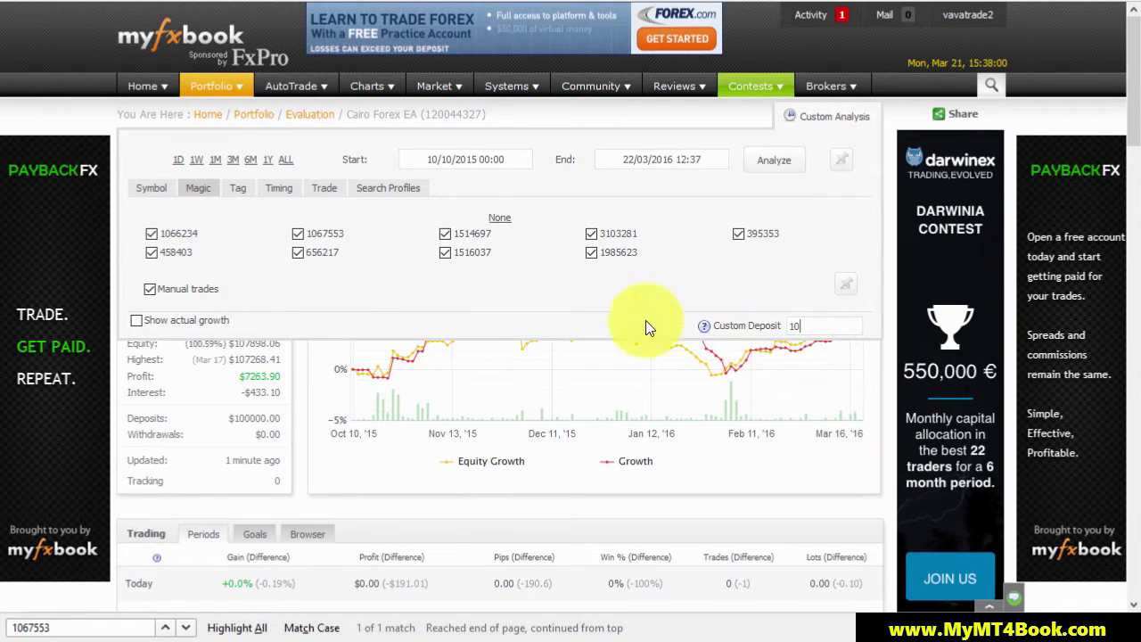
type("00")
left_click(149, 289)
left_click(768, 162)
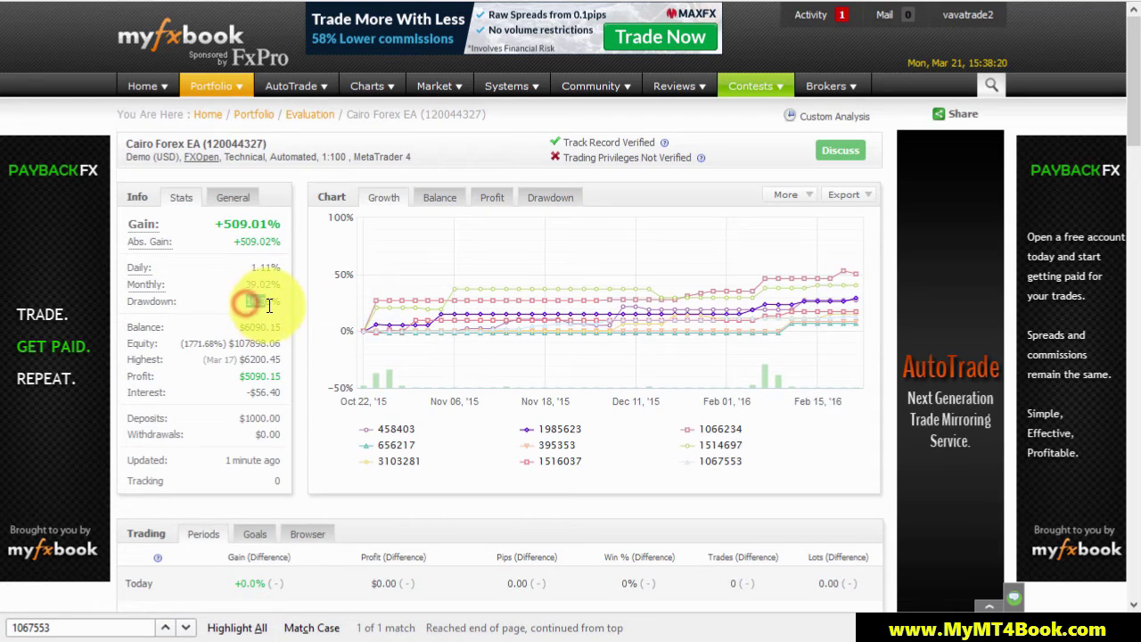
Step: View the Balance, Profit and Drawdown charts, with drawdown shown as a percentage
left_click_drag(247, 303, 271, 305)
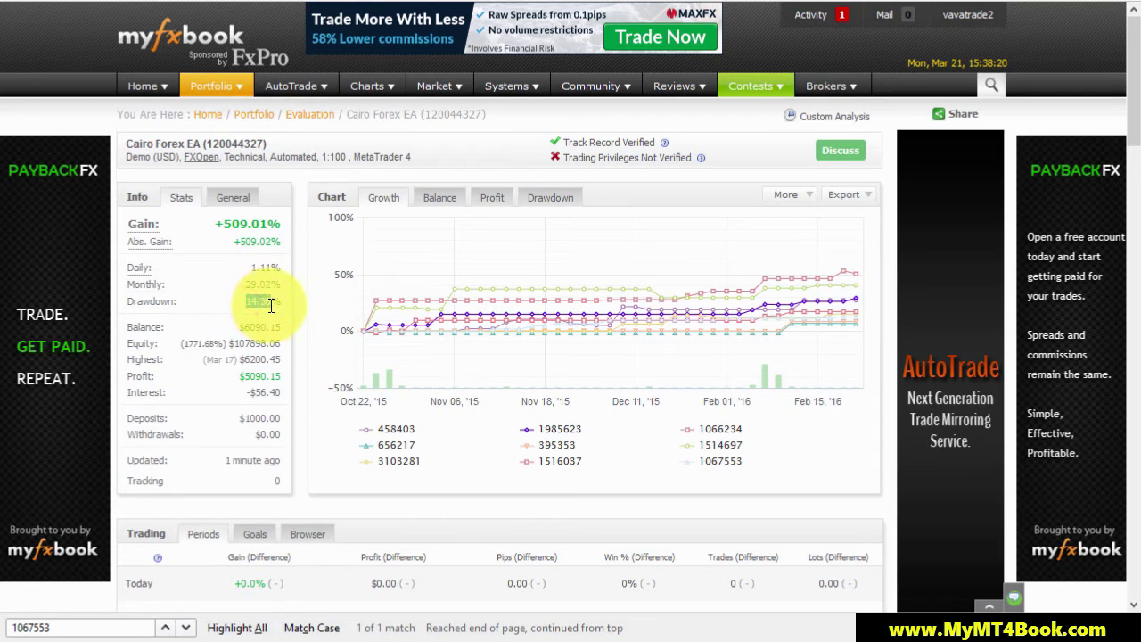
left_click(440, 200)
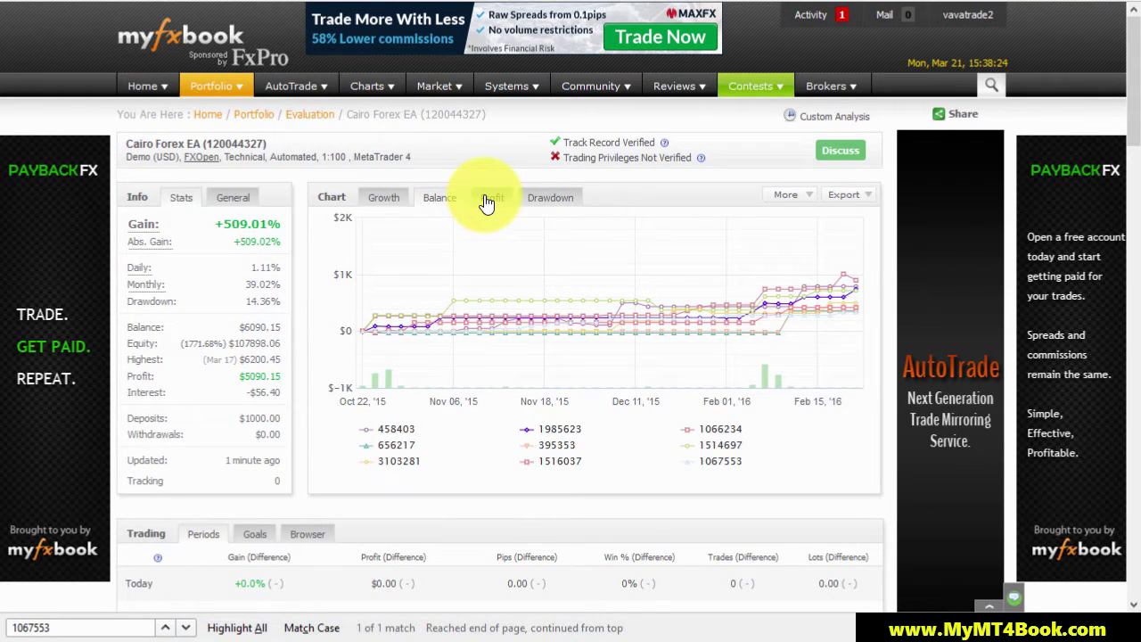
left_click(486, 199)
left_click(535, 200)
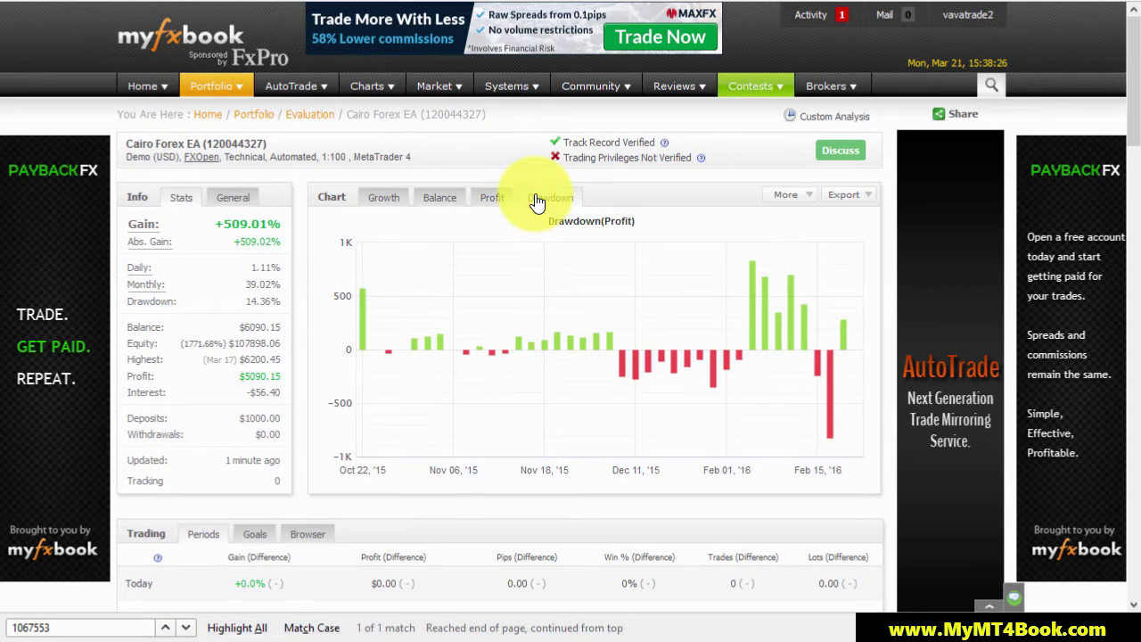
mouse_move(830, 374)
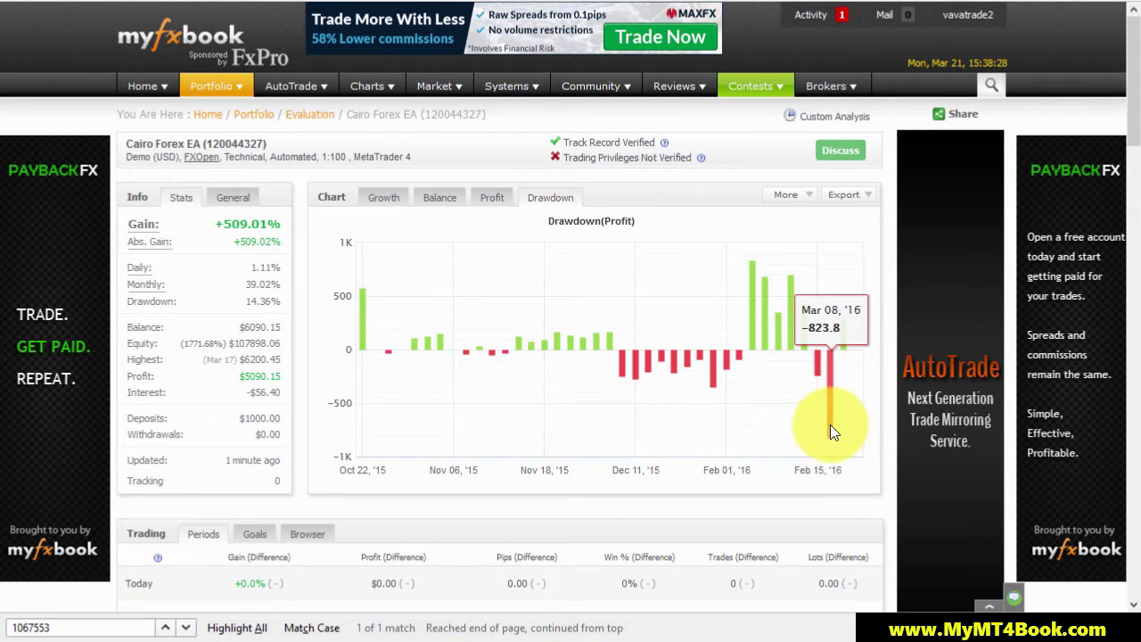
left_click(803, 203)
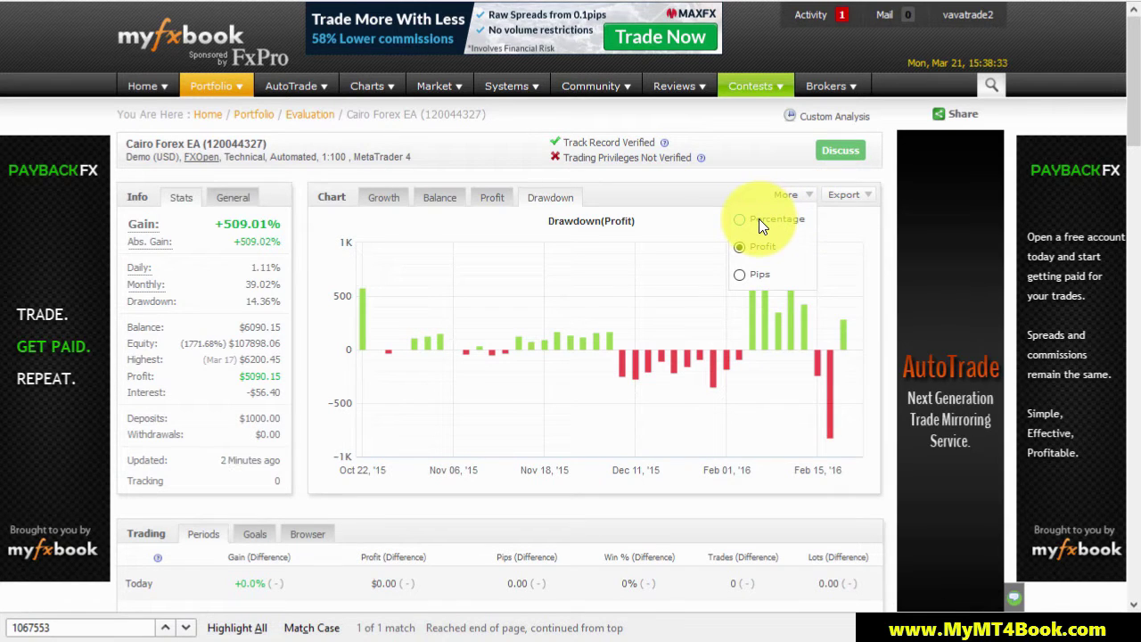
left_click(758, 220)
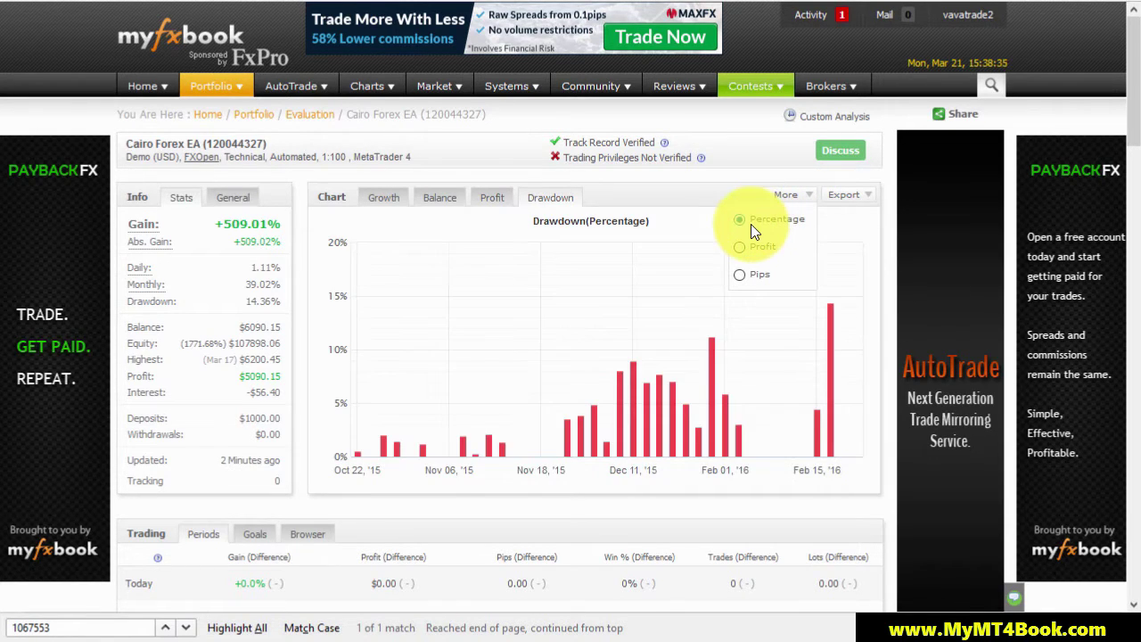
left_click(843, 216)
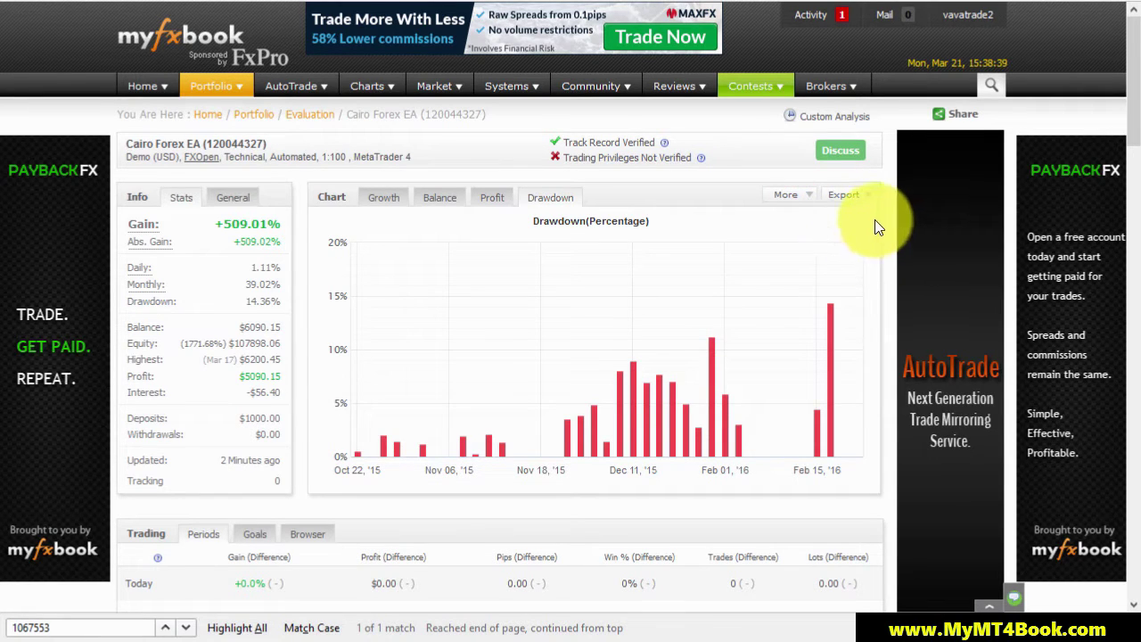
Step: Return through the Profit chart to the Growth chart and reopen the custom analysis settings
left_click(489, 200)
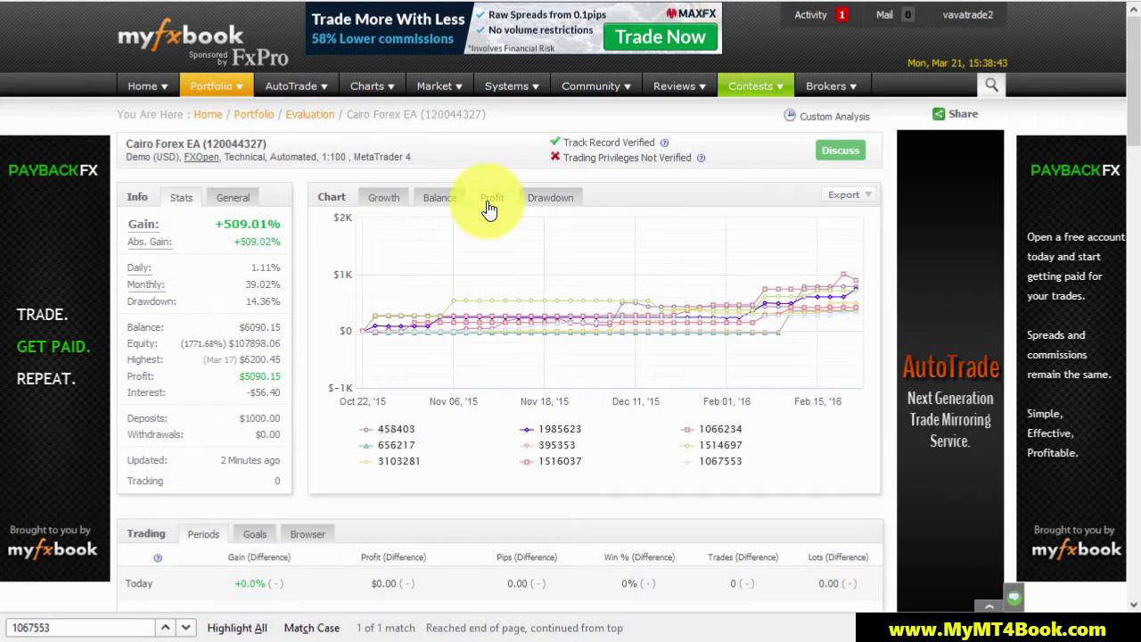
left_click(438, 197)
left_click(381, 199)
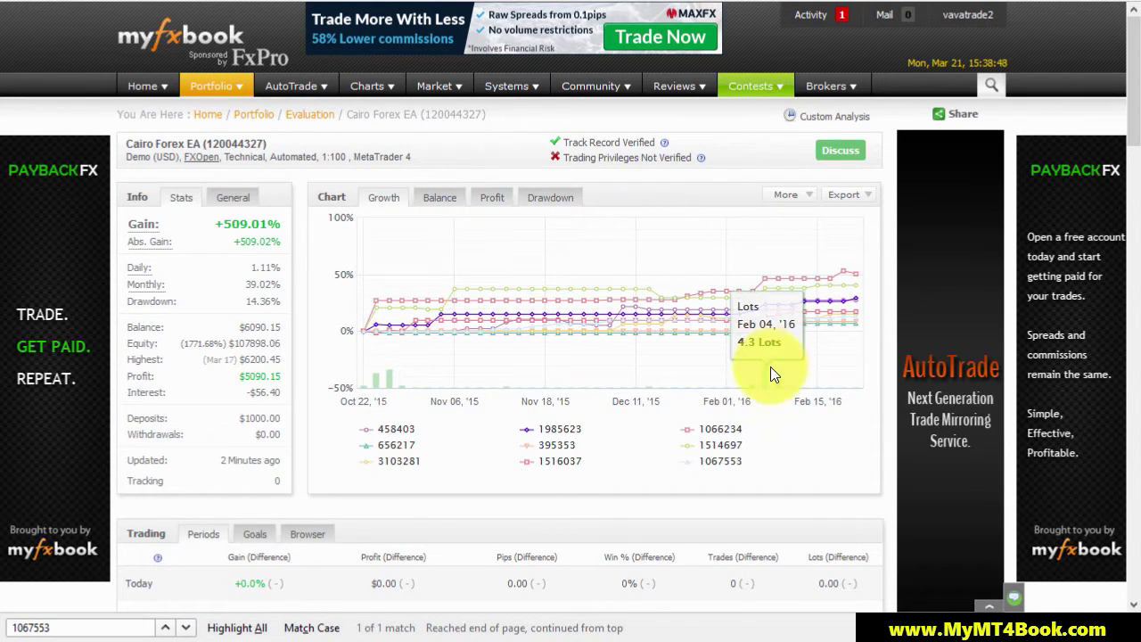
mouse_move(768, 390)
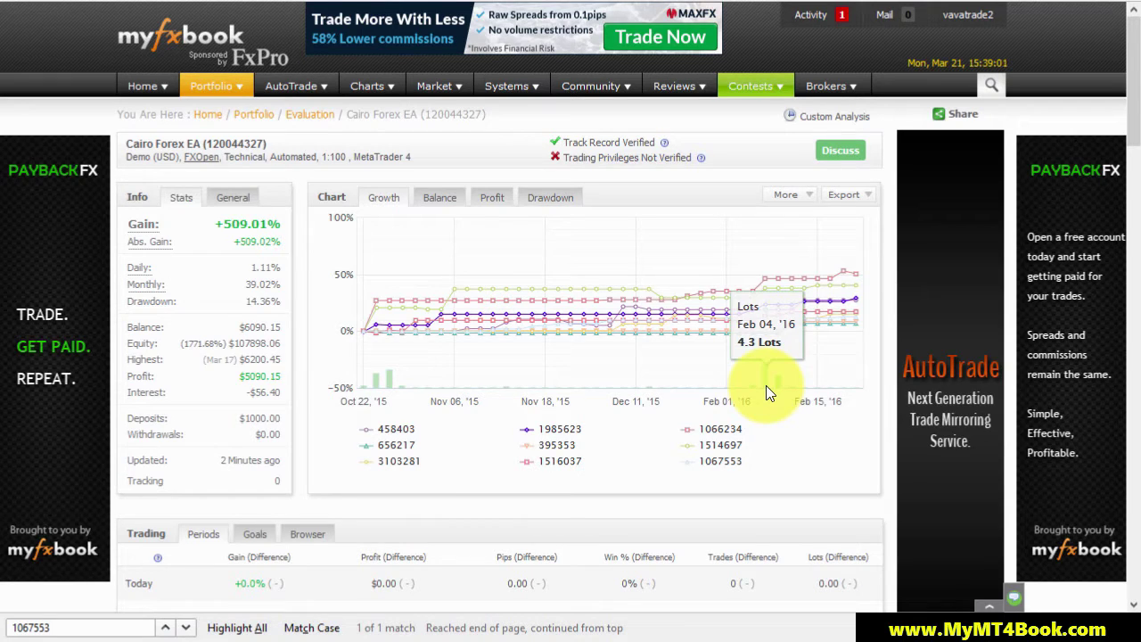
left_click(818, 117)
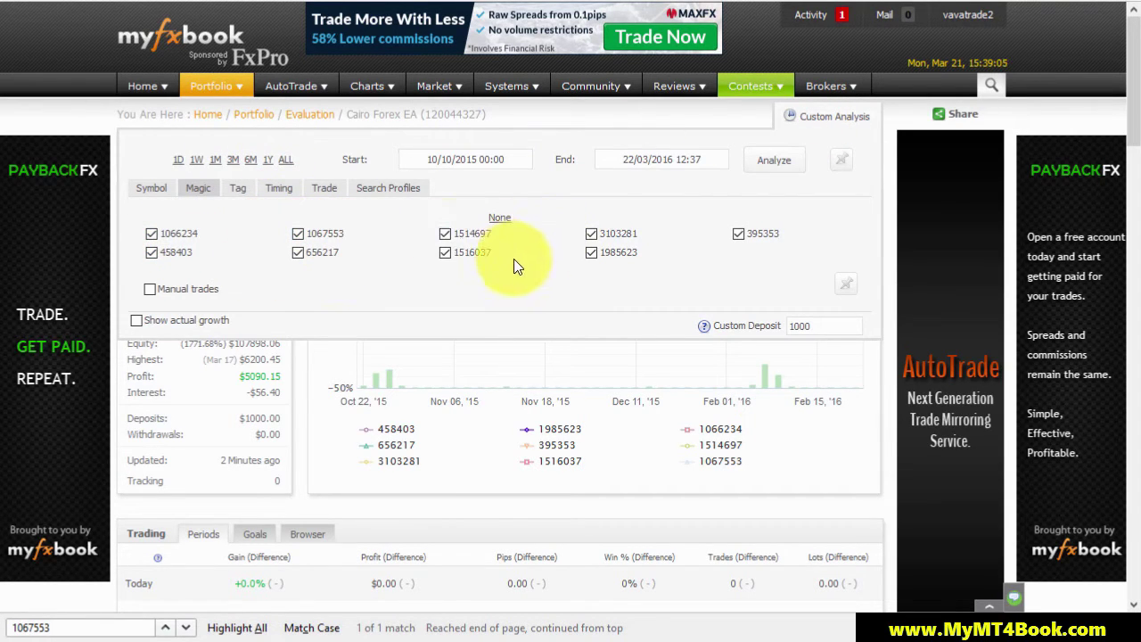
Step: Collapse the Custom Analysis panel and highlight the 14.36% drawdown value in the Info panel
left_click(834, 118)
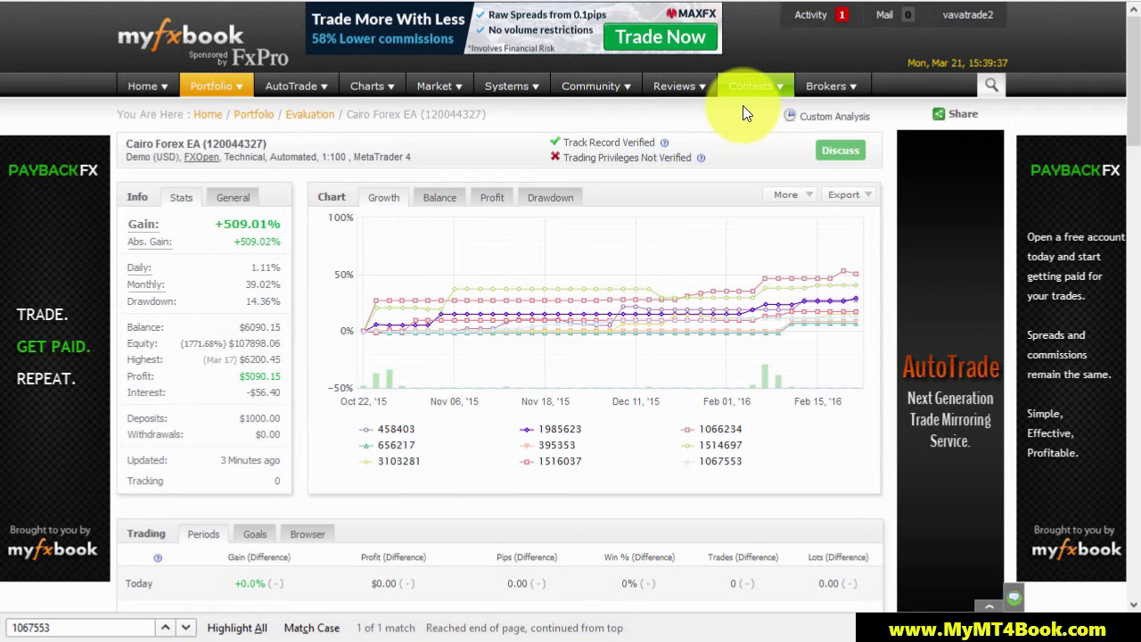
left_click(262, 311)
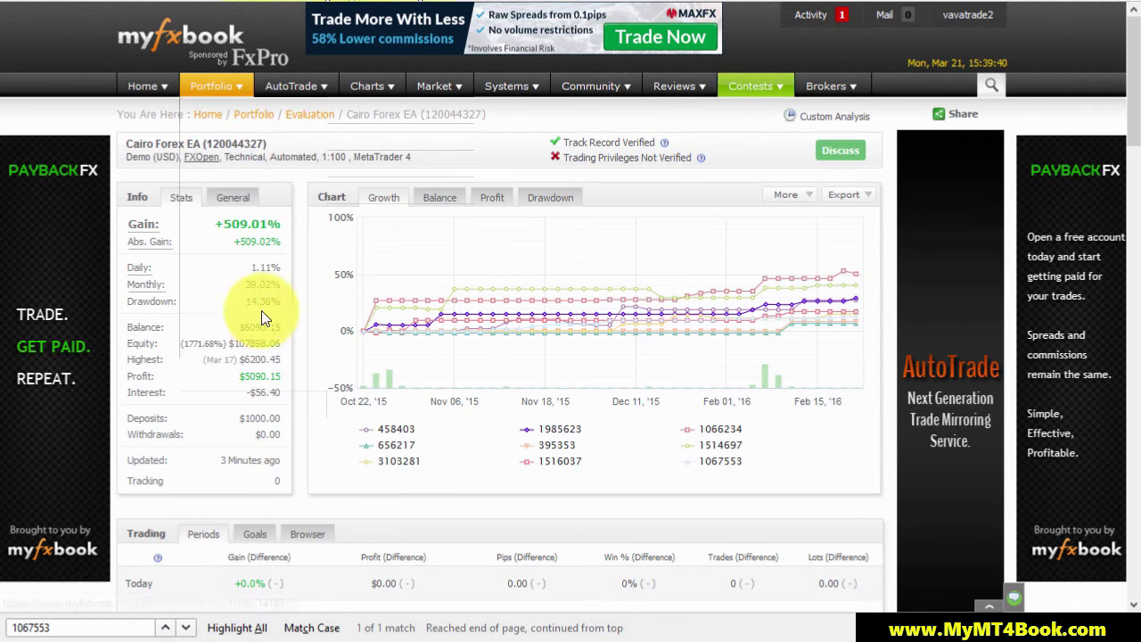
double_click(250, 302)
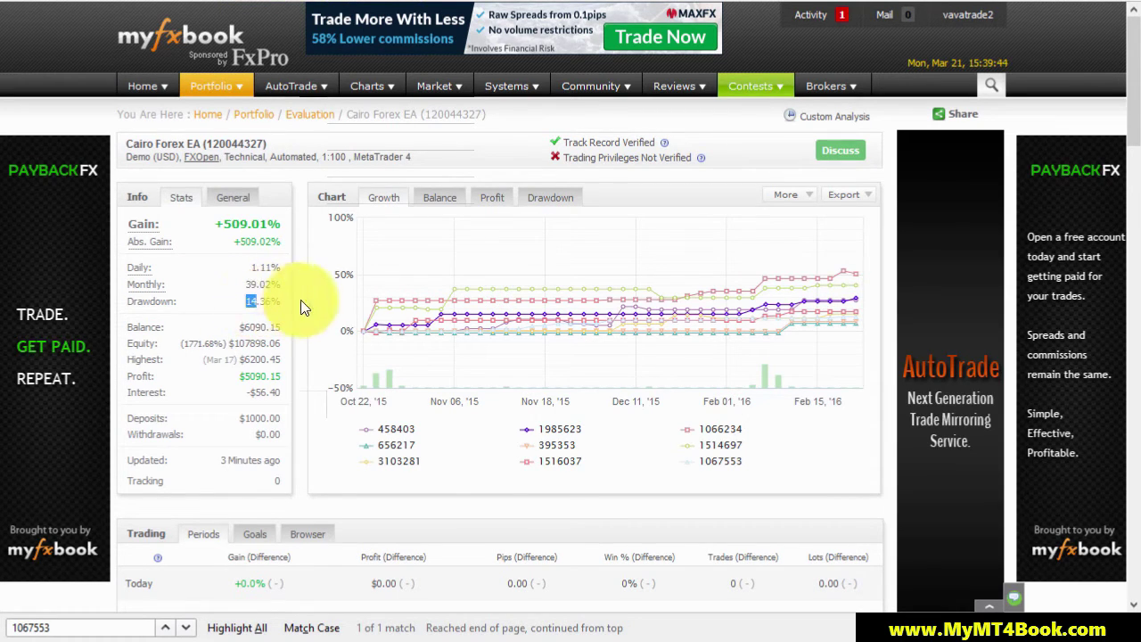
left_click(297, 301)
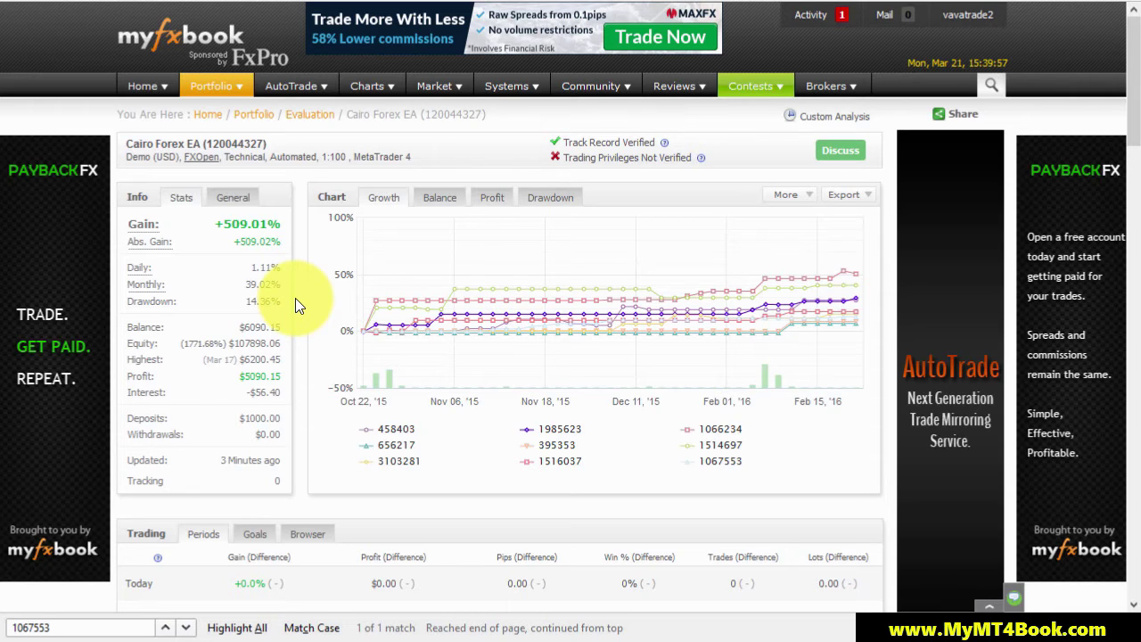
Step: Show 2015 in Monthly Analytics: 73.75% October, 40.9% November, 15.9% December
scroll(295, 298, "down", 5)
scroll(296, 302, "down", 2)
scroll(306, 313, "down", 6)
scroll(307, 313, "up", 6)
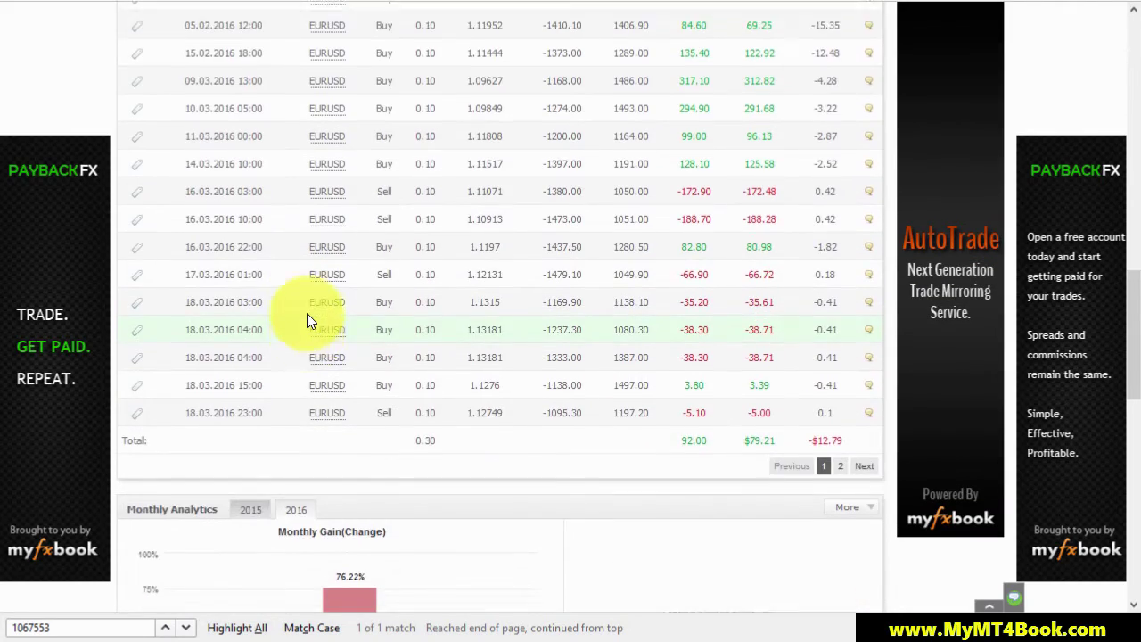
scroll(354, 246, "down", 4)
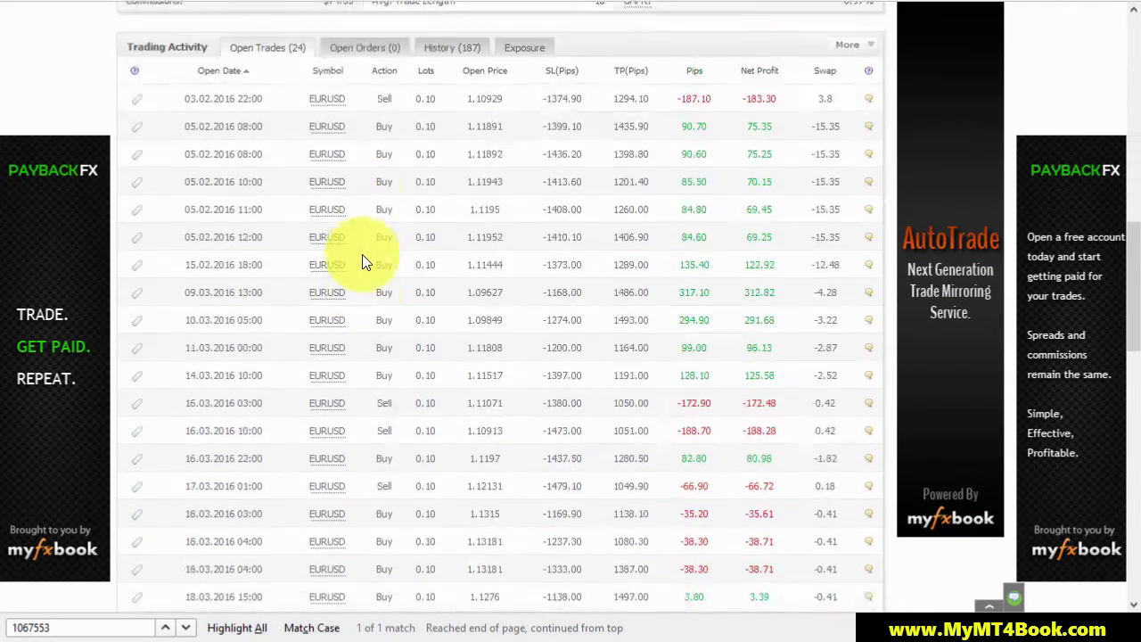
scroll(362, 254, "down", 7)
scroll(362, 255, "up", 1)
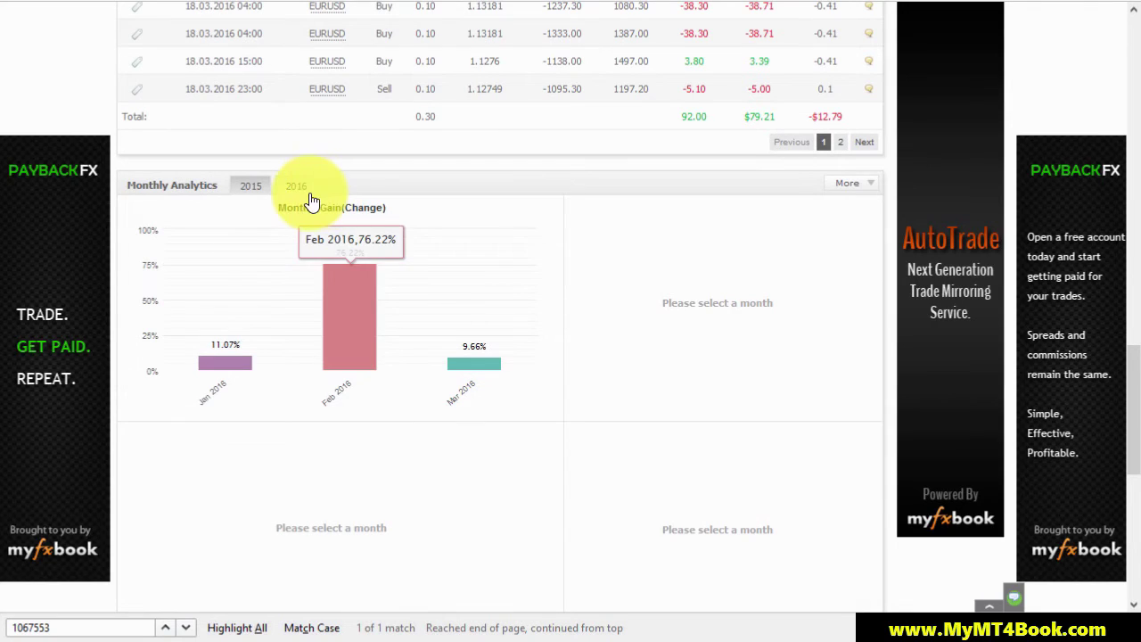
mouse_move(225, 364)
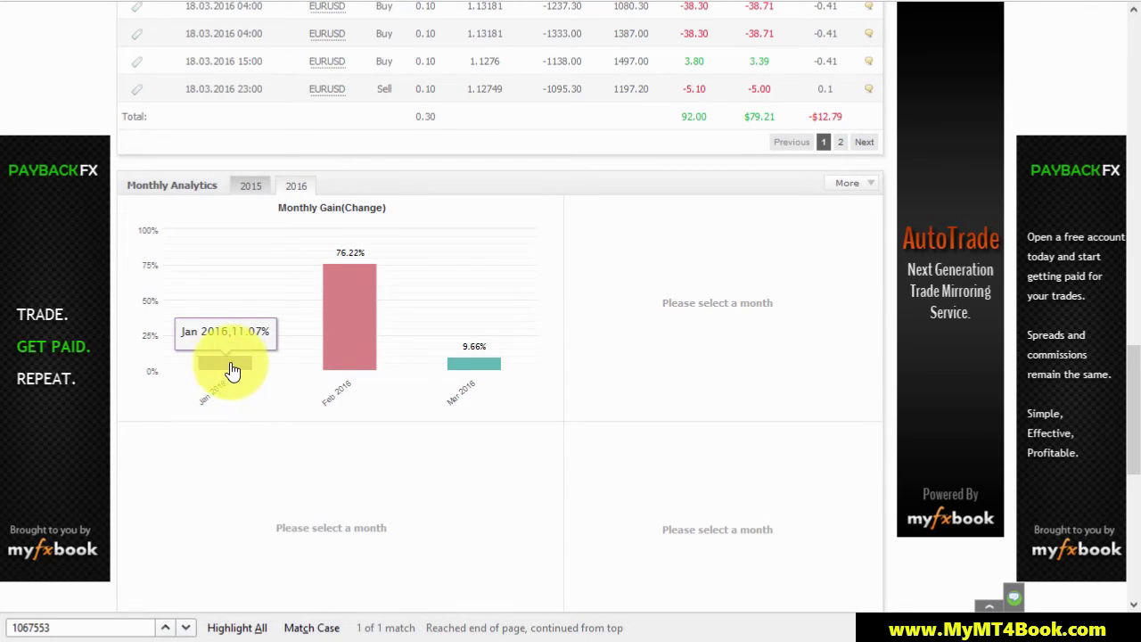
left_click(252, 188)
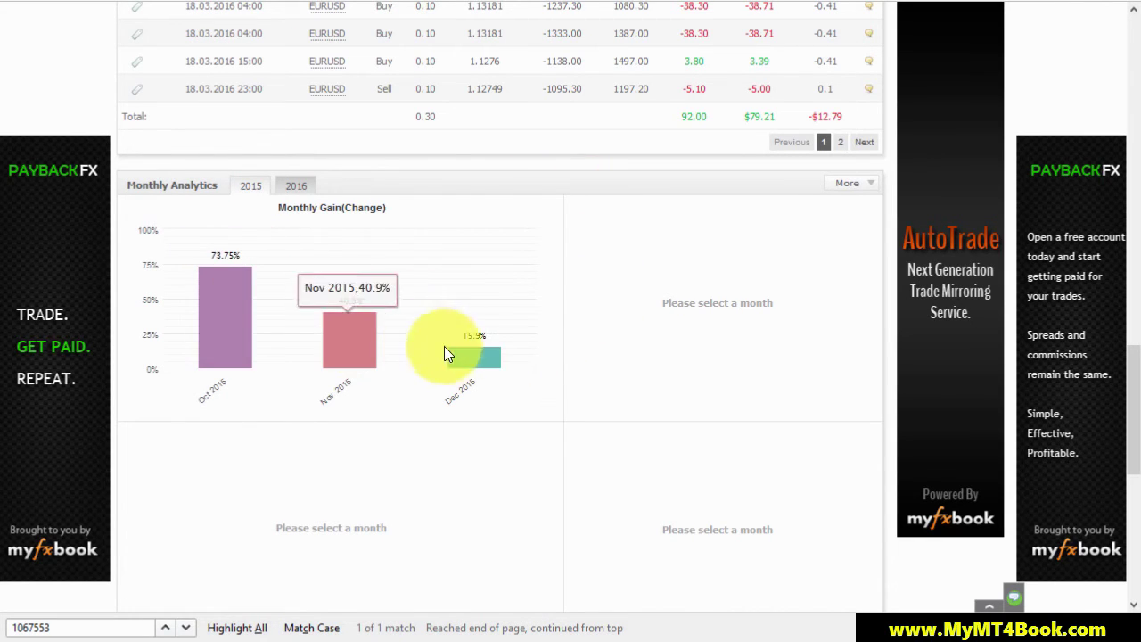
Step: Scroll back to the page top showing the 509.01% gain growth chart and $6090.15 balance
scroll(566, 309, "up", 10)
scroll(566, 309, "up", 5)
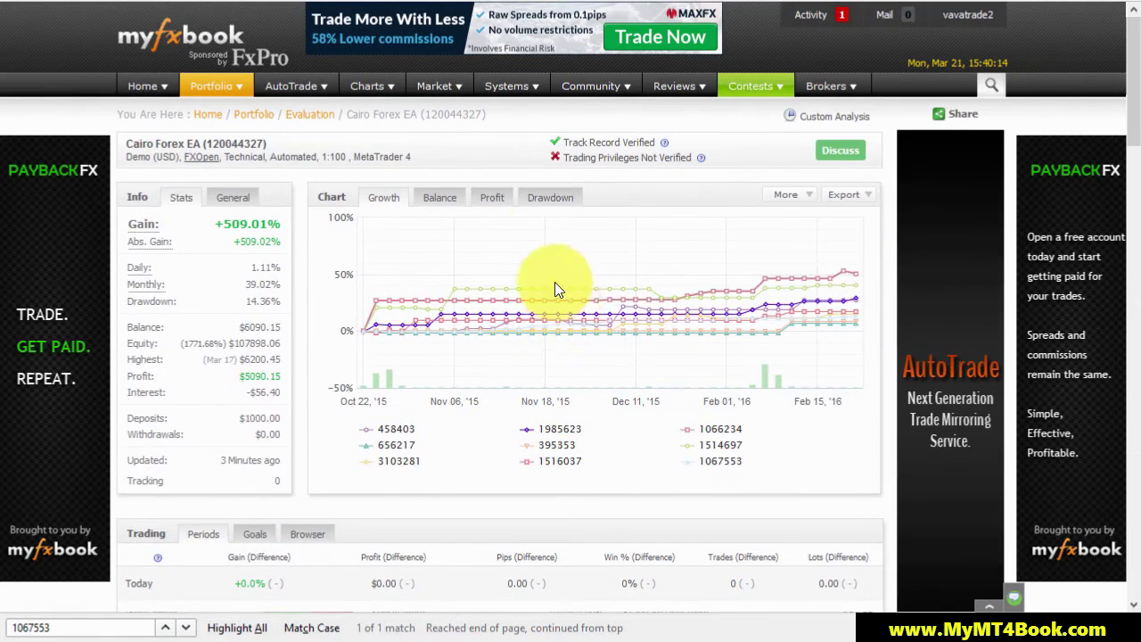
left_click(560, 175)
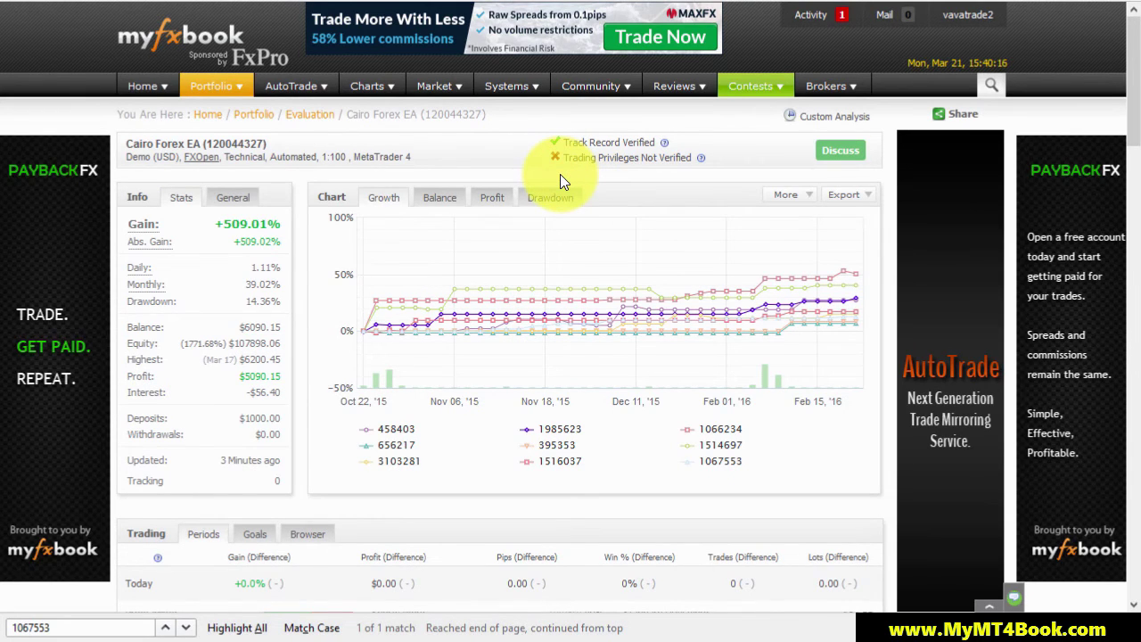